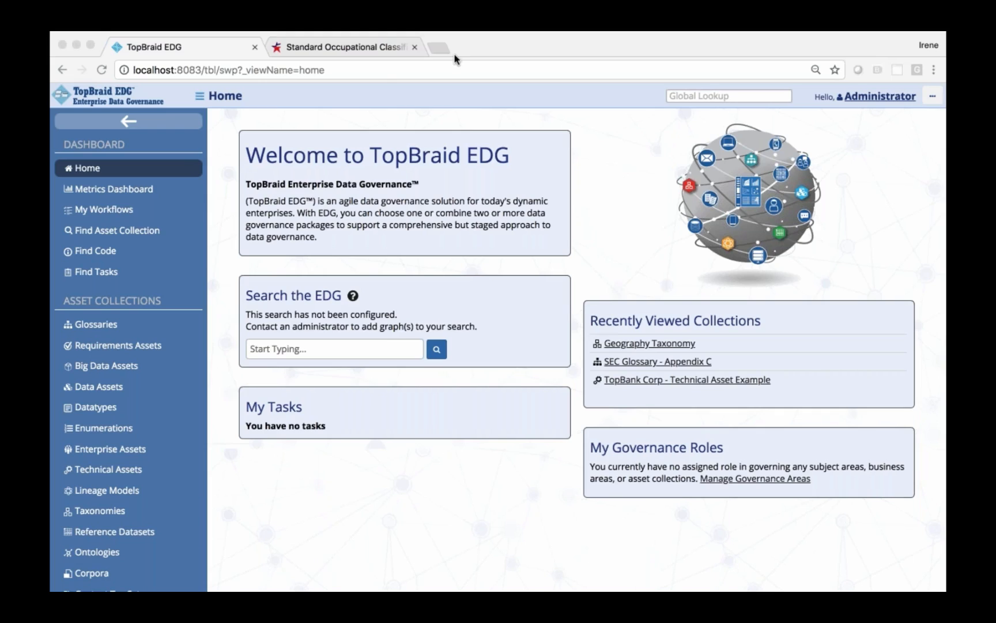
Step: Open the PDF version of the 2018 SOC Structure from the Bureau of Labor Statistics' downloadable materials
left_click(363, 47)
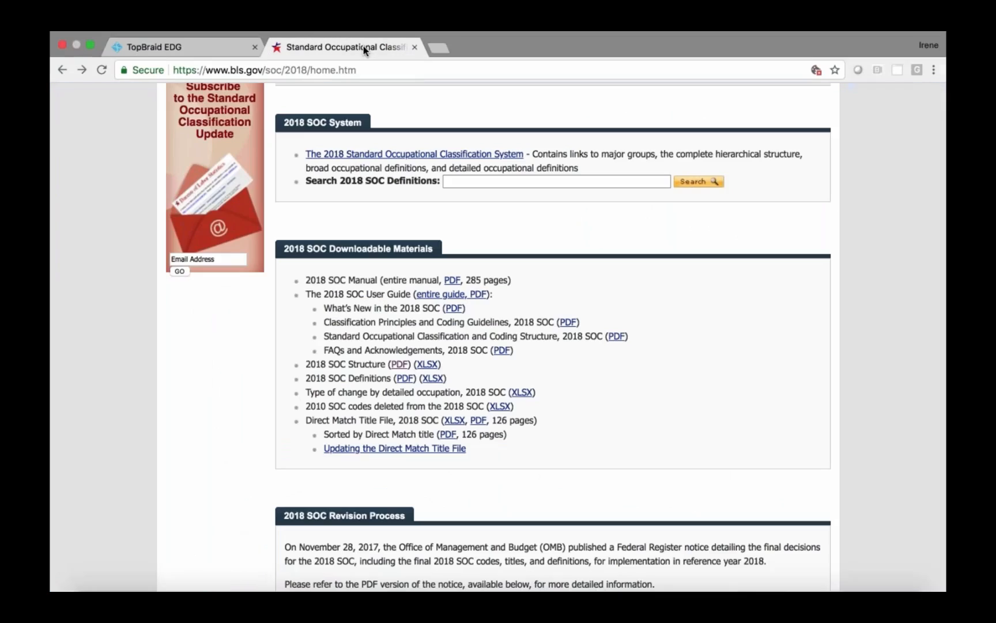
scroll(551, 262, "up", 1)
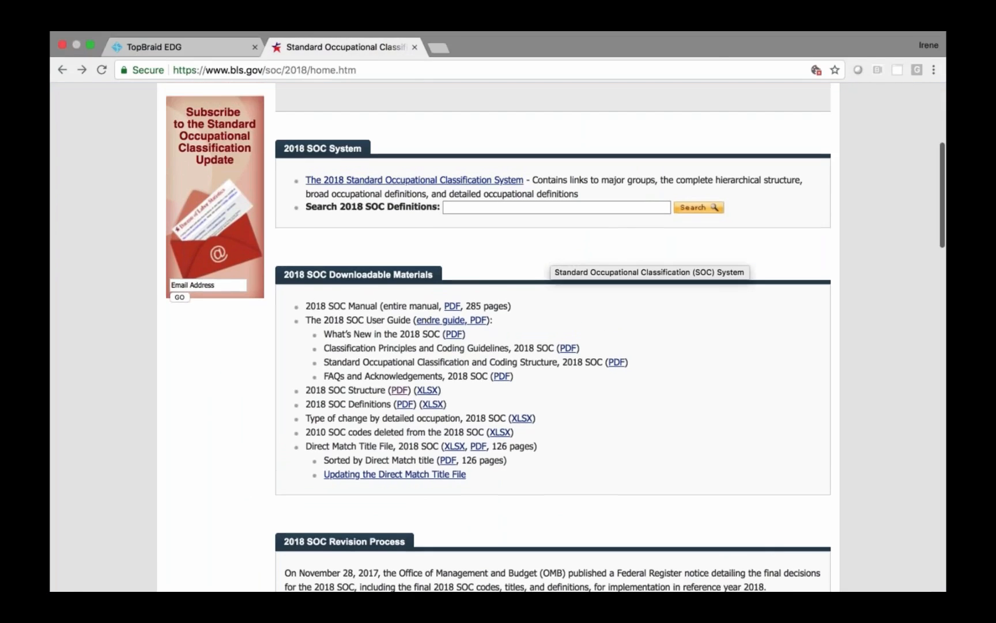
scroll(550, 263, "up", 10)
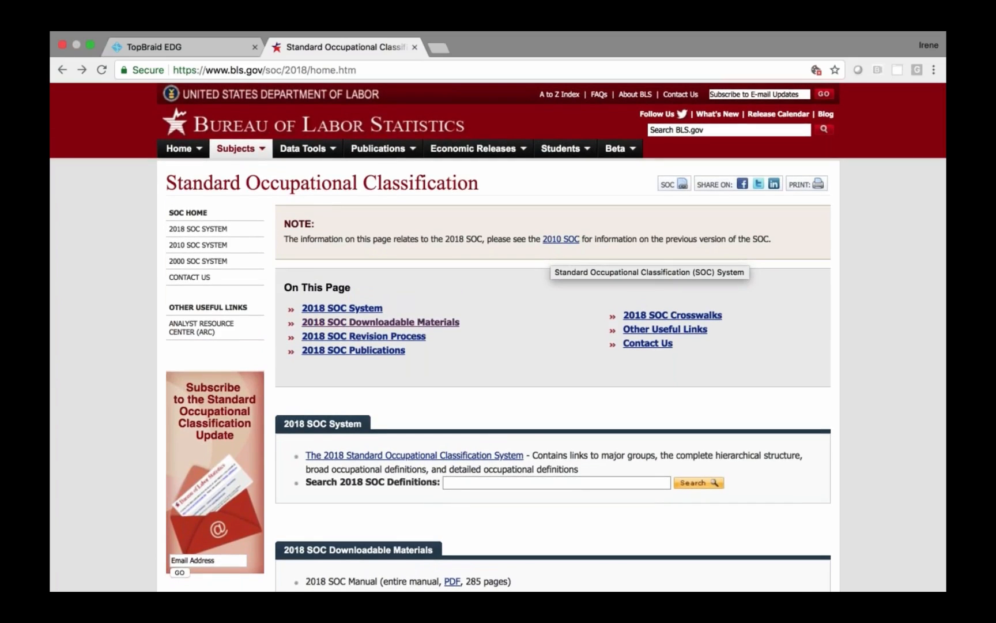
scroll(550, 262, "down", 2)
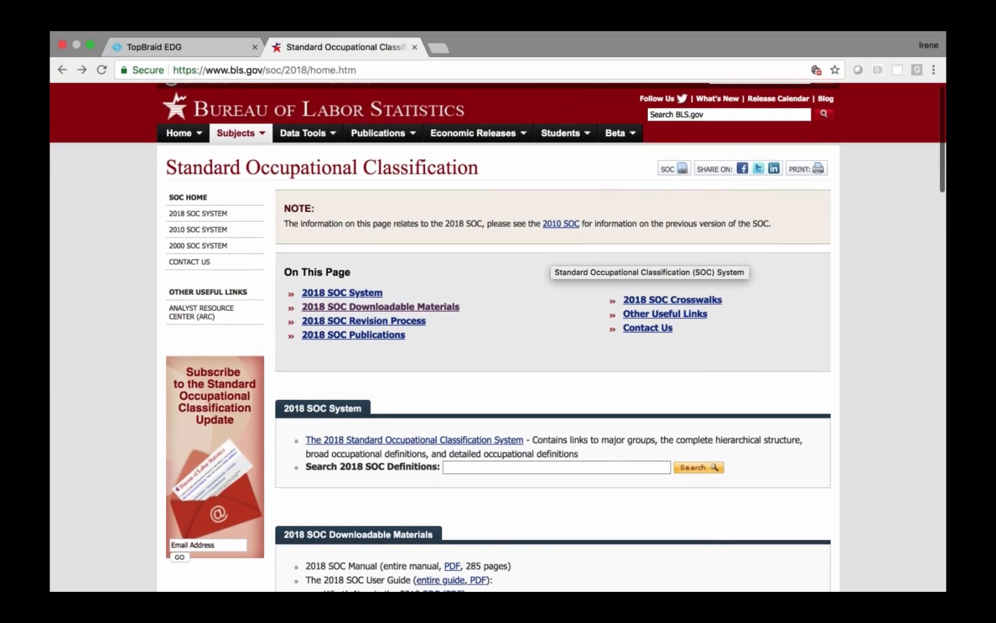
scroll(551, 262, "down", 7)
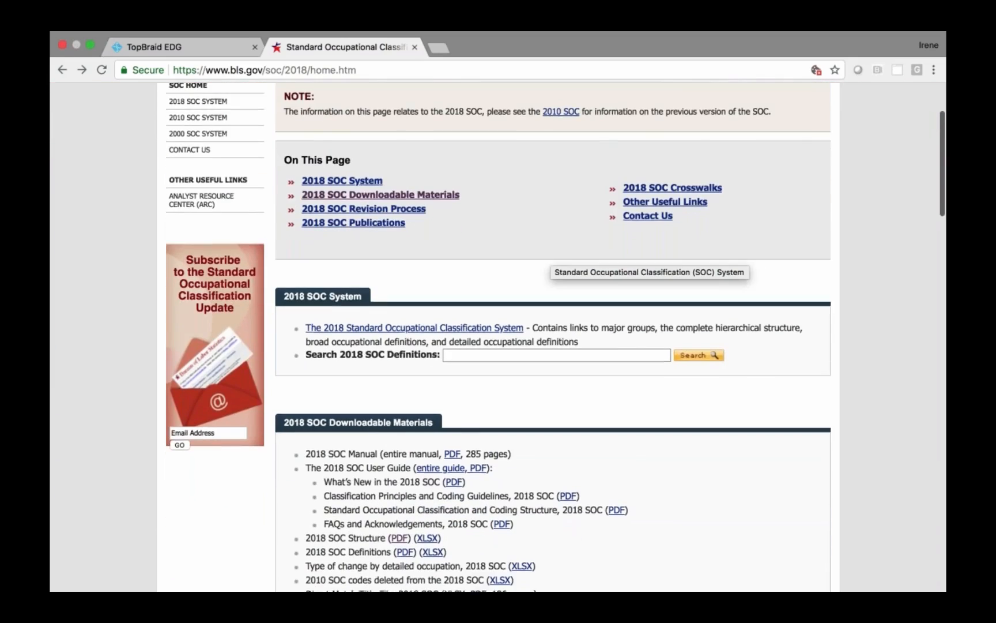
scroll(550, 262, "down", 3)
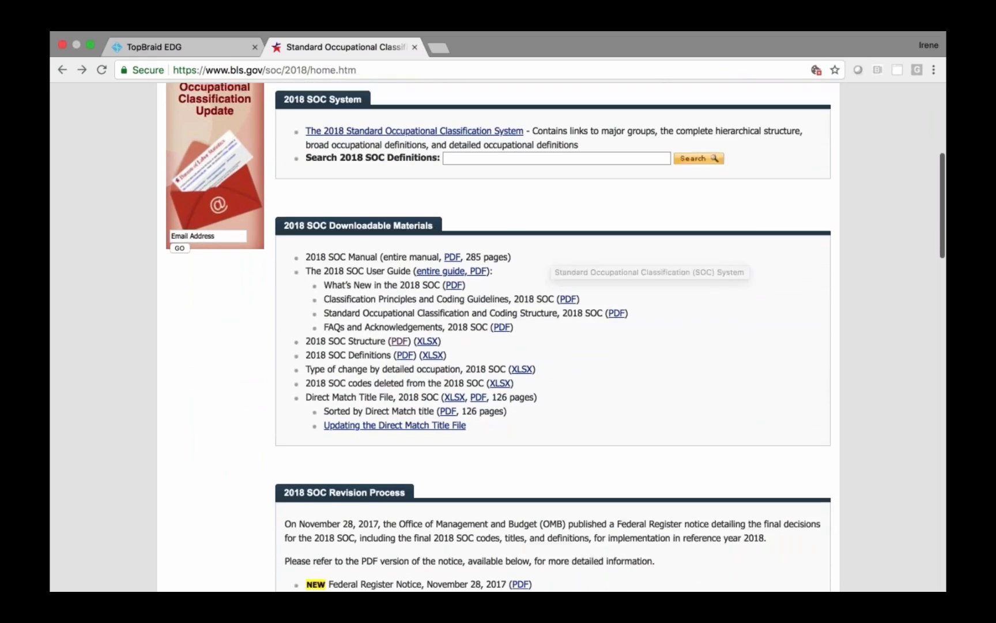
left_click(399, 327)
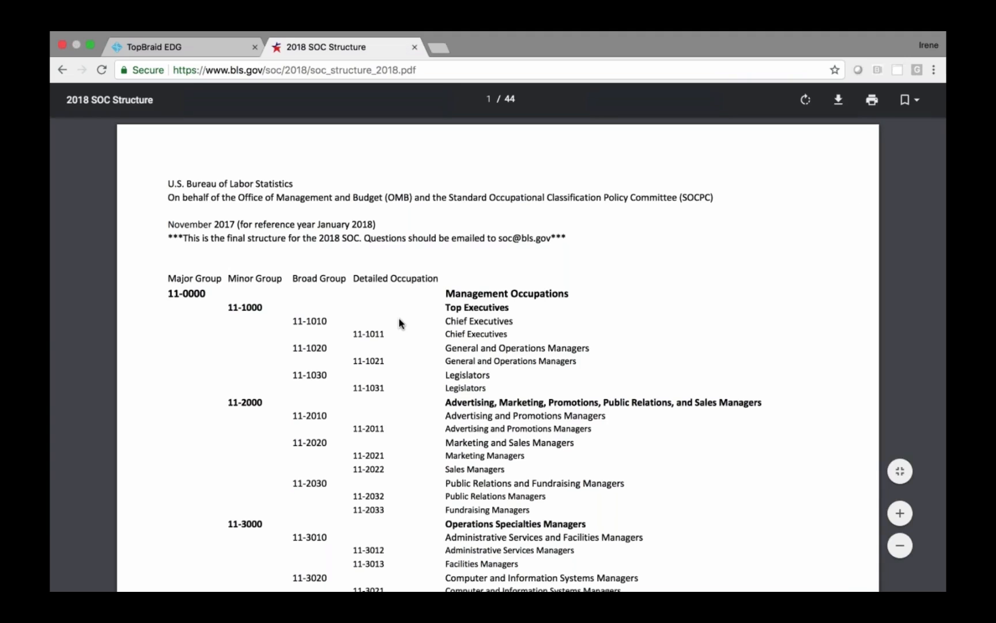
Step: Examine the major, minor, broad and detailed occupation levels in the SOC structure PDF, and return to the SOC page
scroll(399, 323, "down", 2)
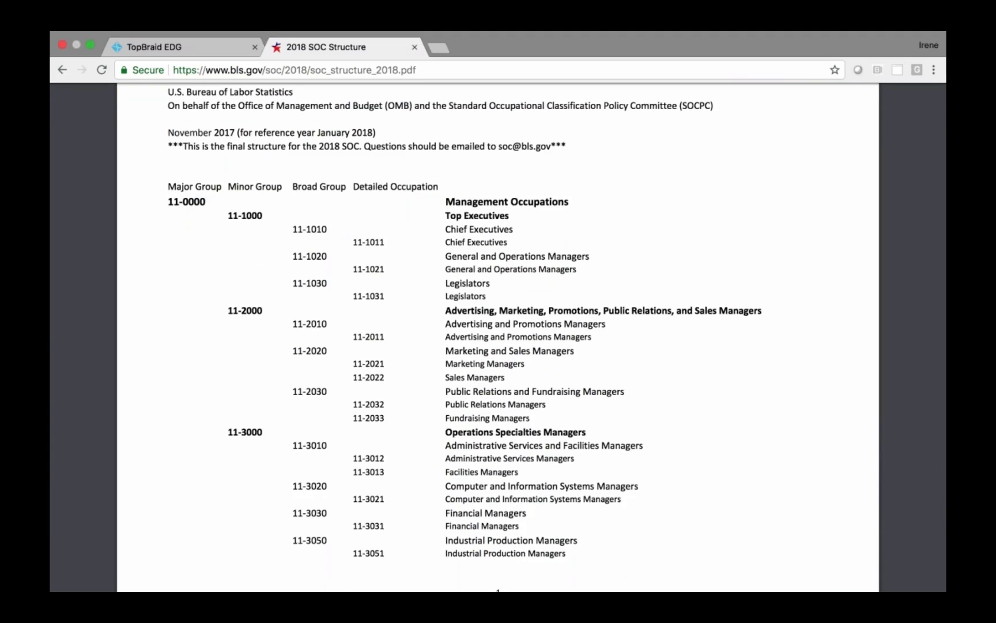
scroll(465, 339, "up", 2)
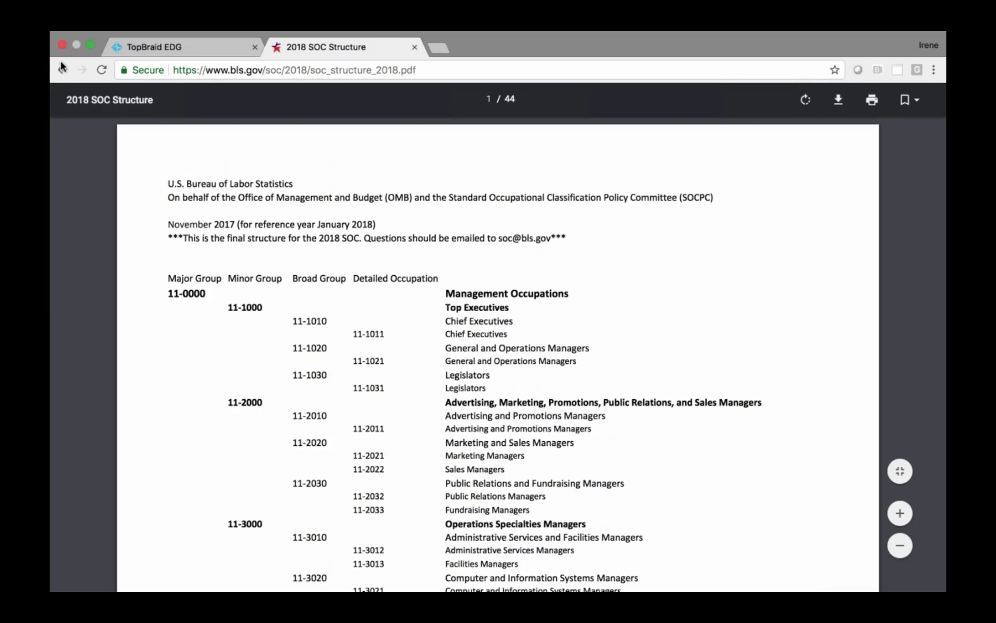
left_click(62, 68)
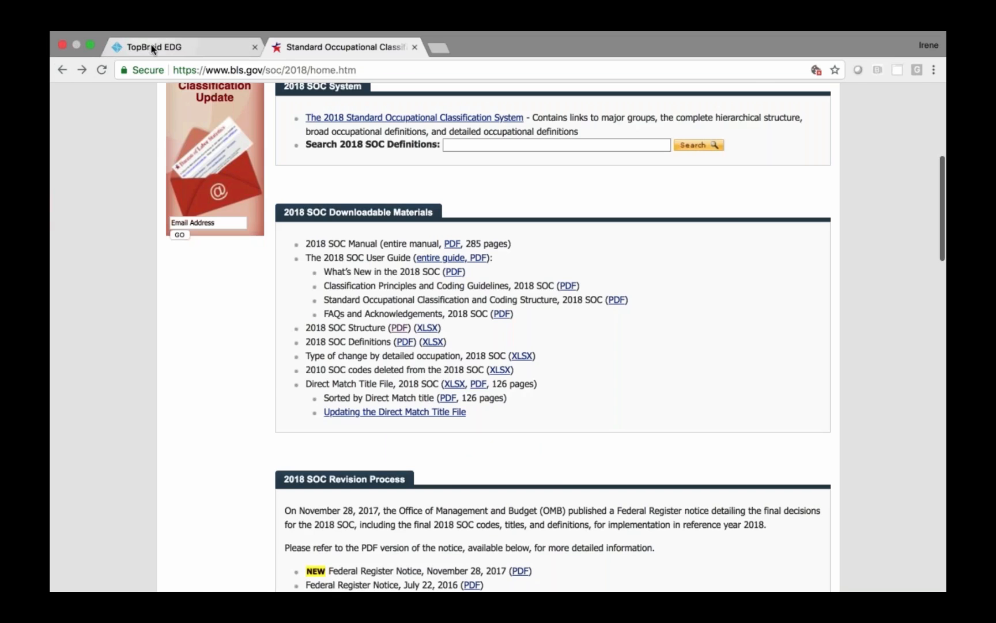
Step: Switch to TopBraid EDG and start a new taxonomy labelled "Standard Occupational Classification"
left_click(151, 47)
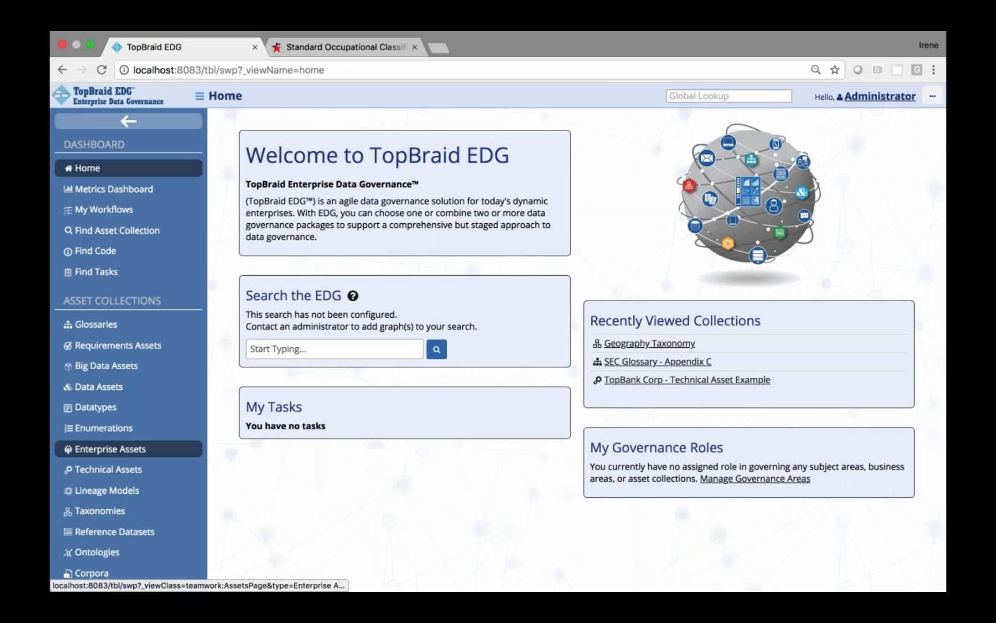
left_click(102, 512)
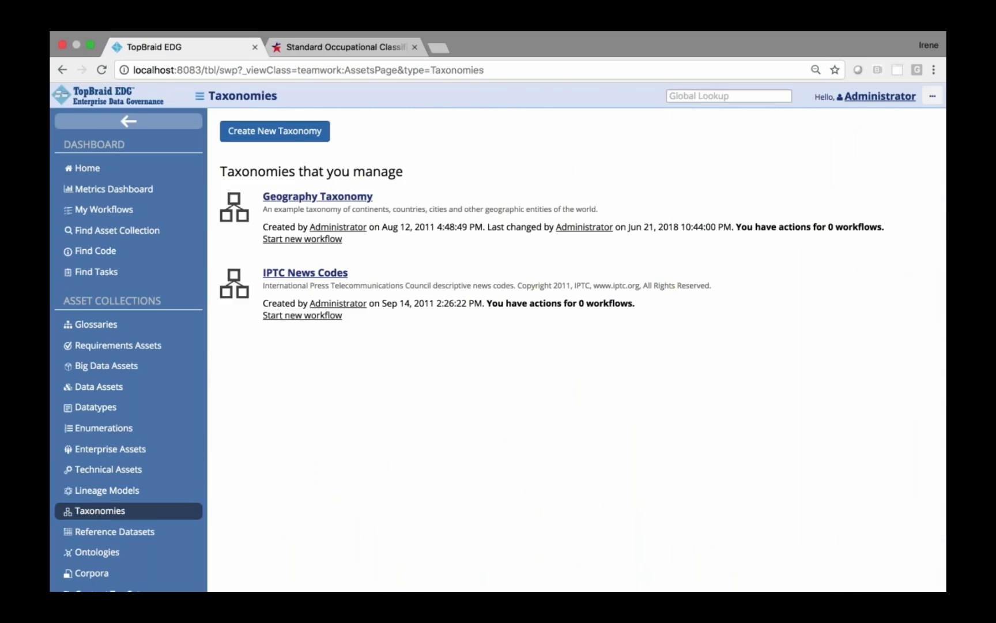
left_click(293, 138)
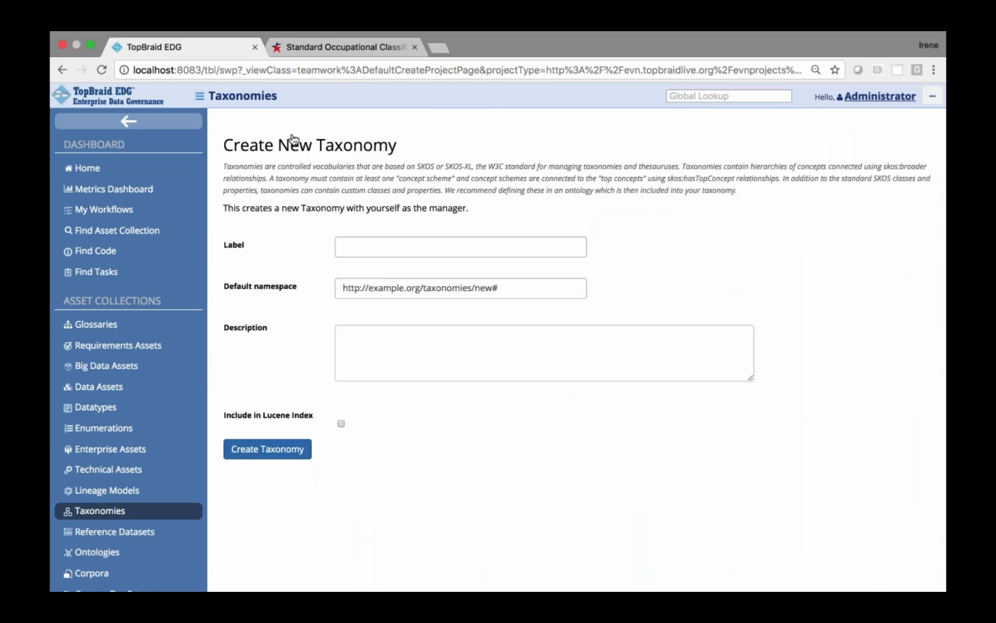
left_click(402, 249)
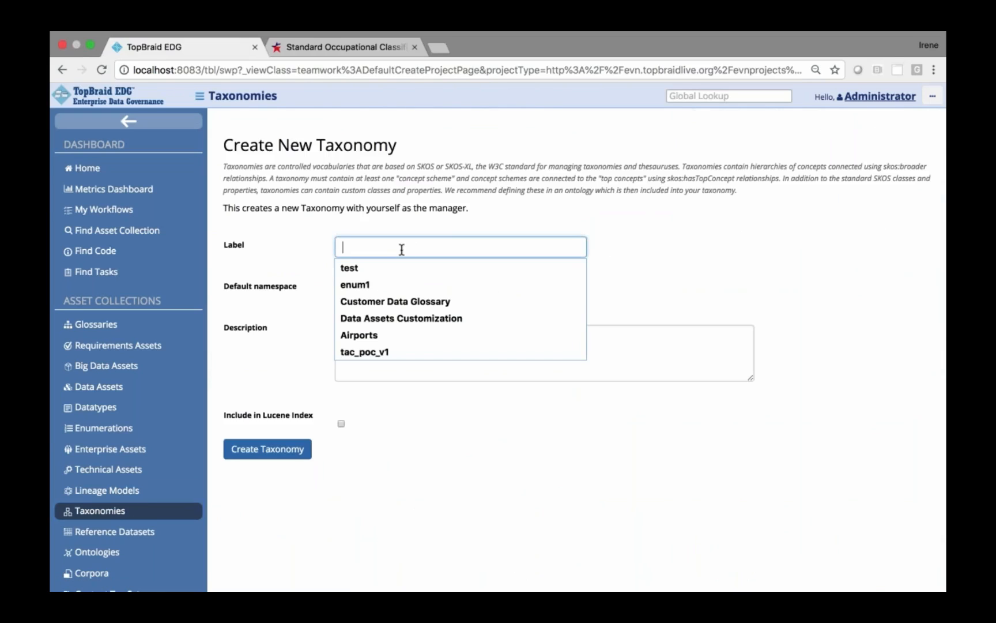
type("Sta")
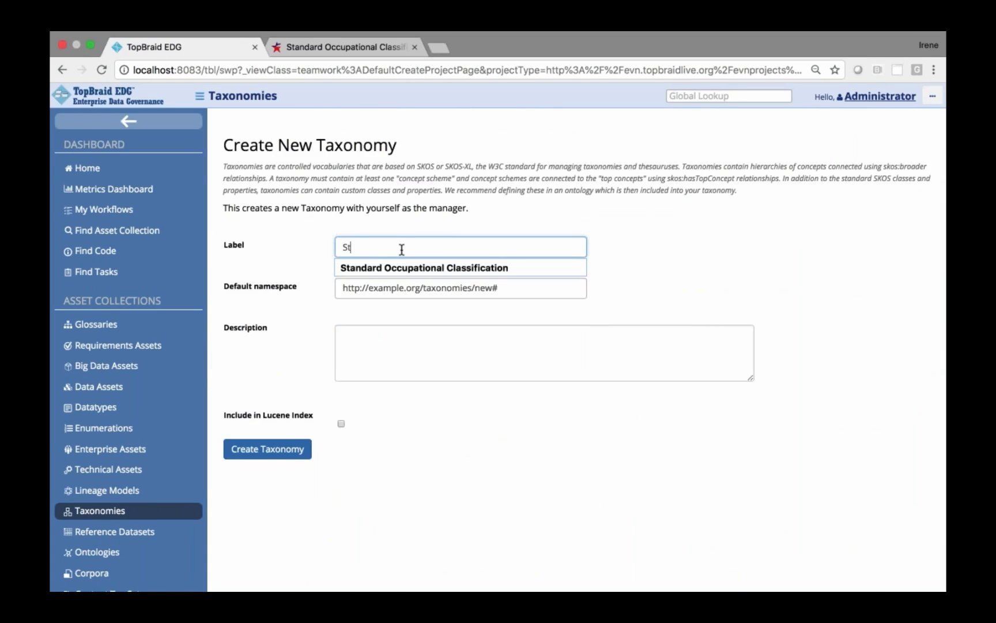
left_click(473, 267)
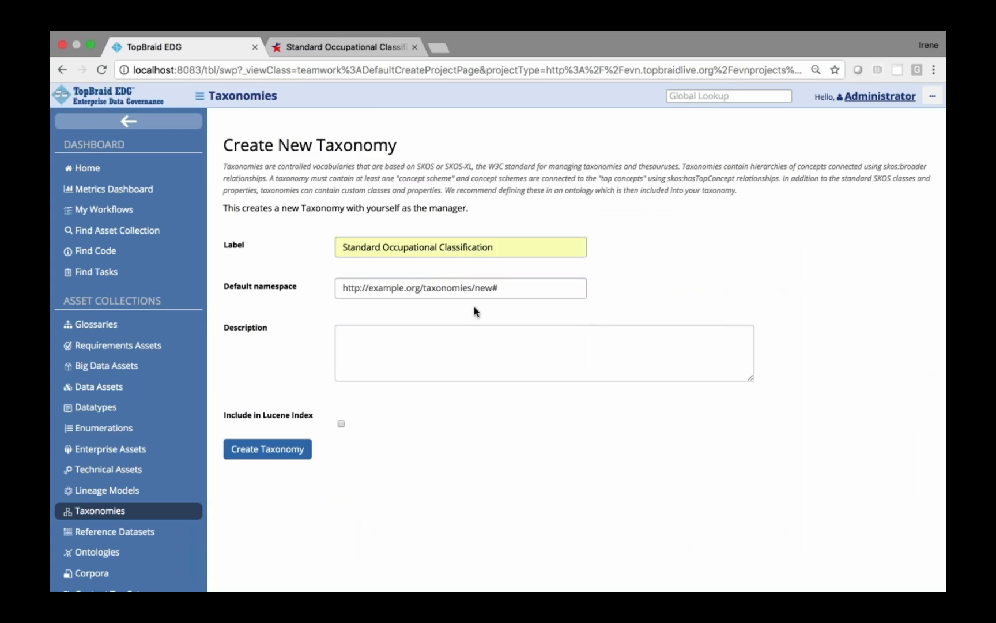
left_click(507, 288)
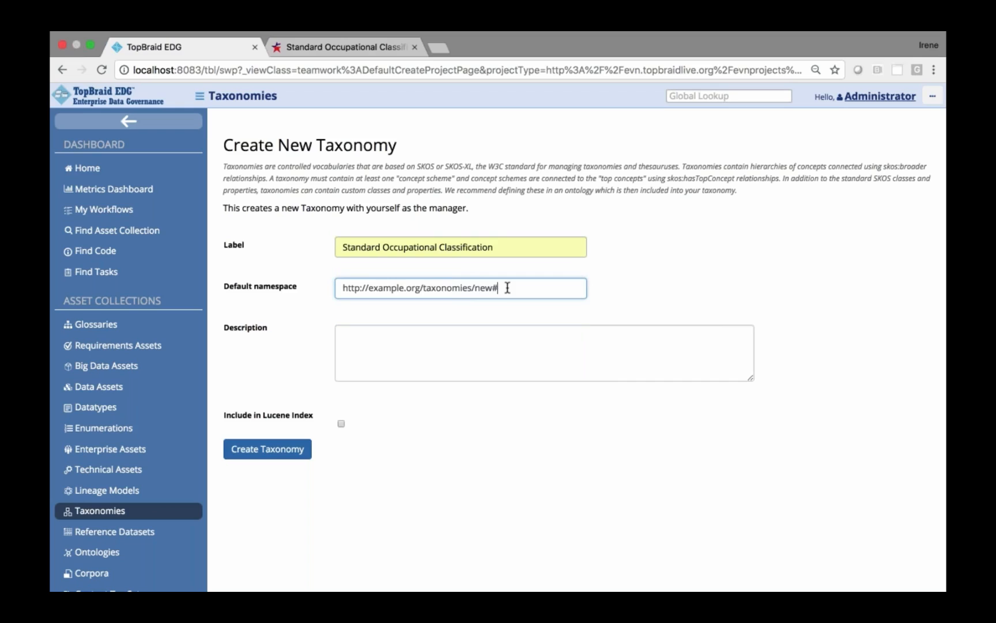
left_click_drag(507, 287, 475, 287)
type("soc")
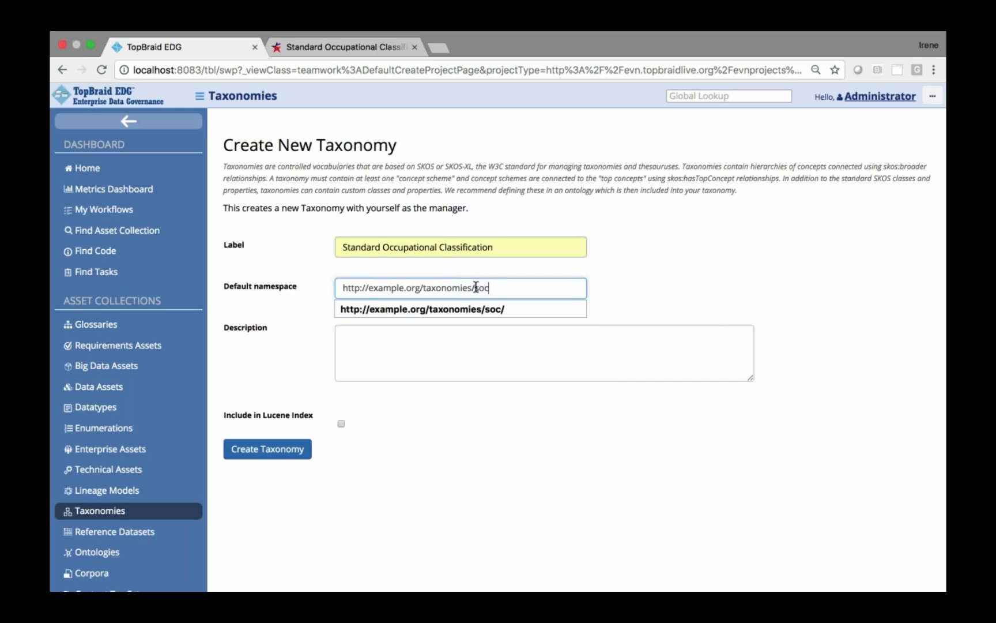
type("/")
left_click(472, 354)
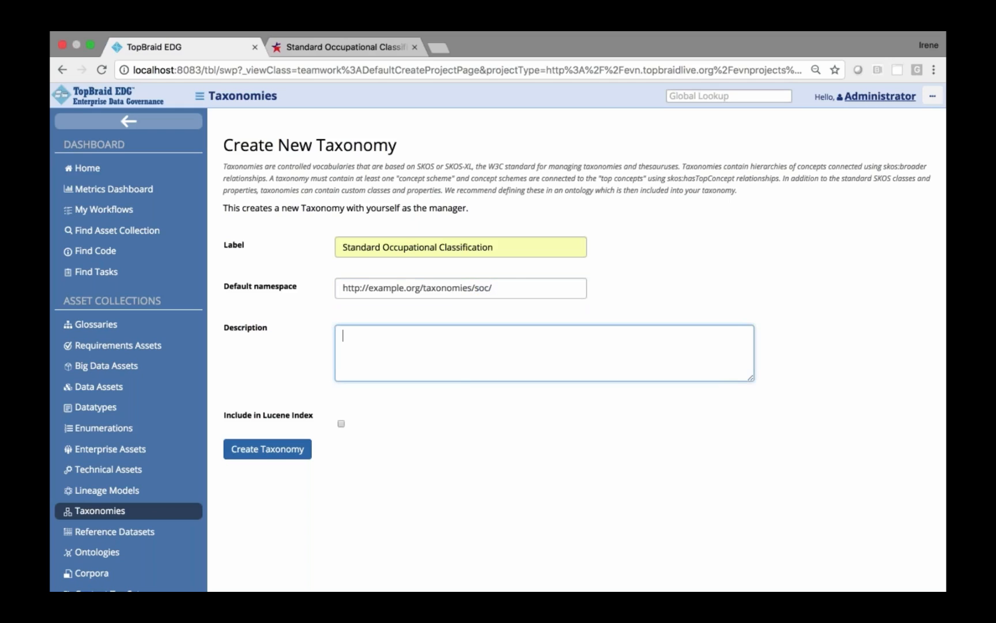
left_click(511, 286)
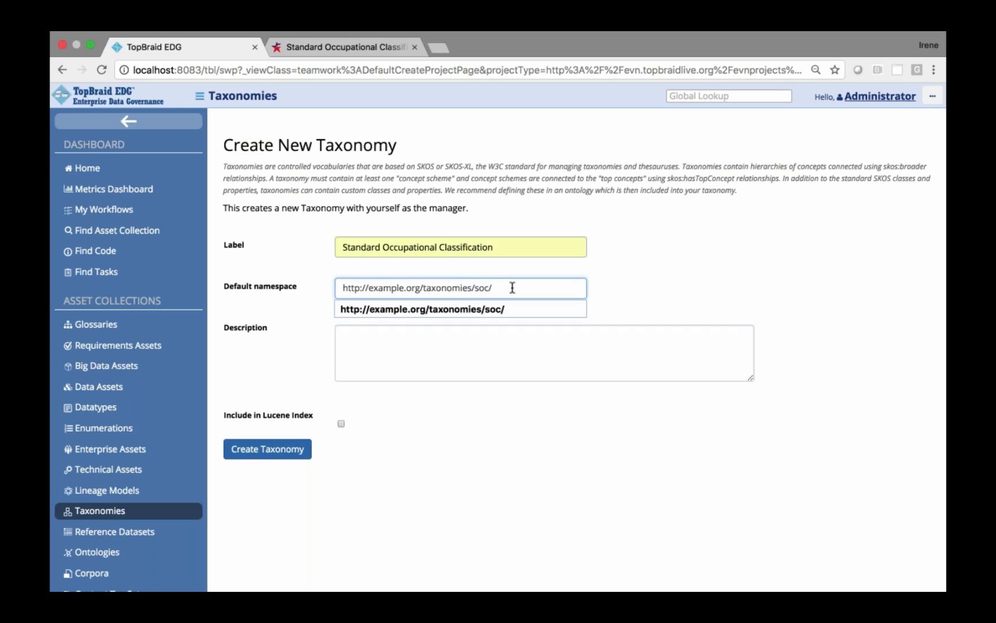
Step: Paste the copied SOC summary as the taxonomy's description, and create the taxonomy
left_click(481, 339)
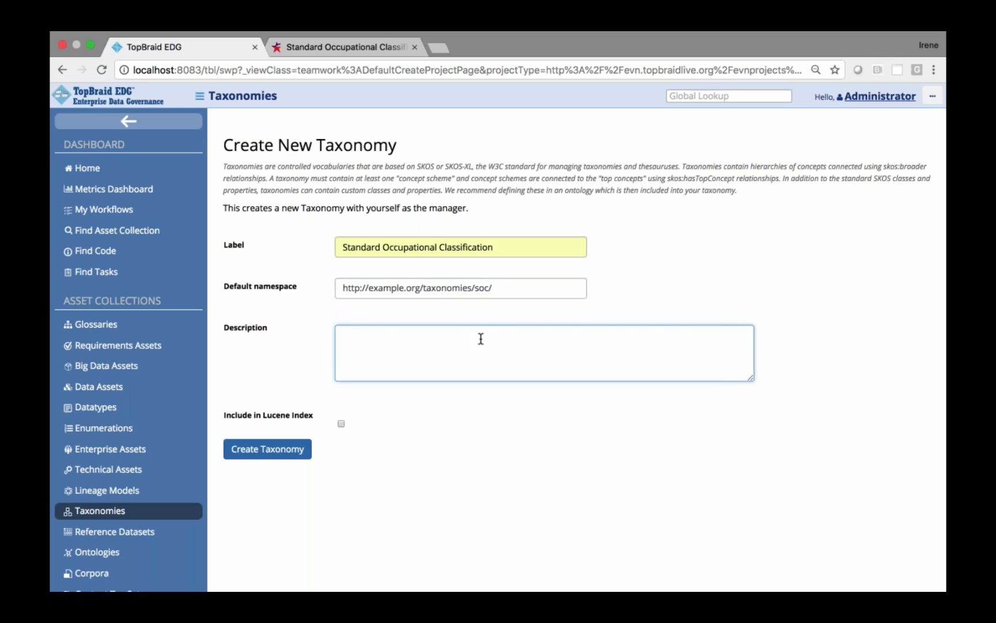
key("super+v")
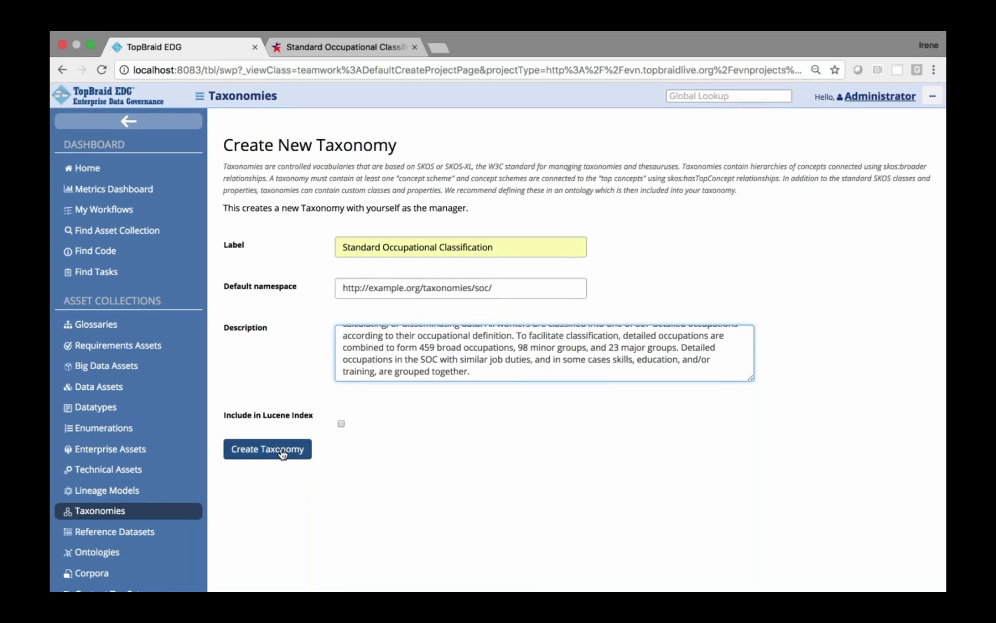
left_click(282, 453)
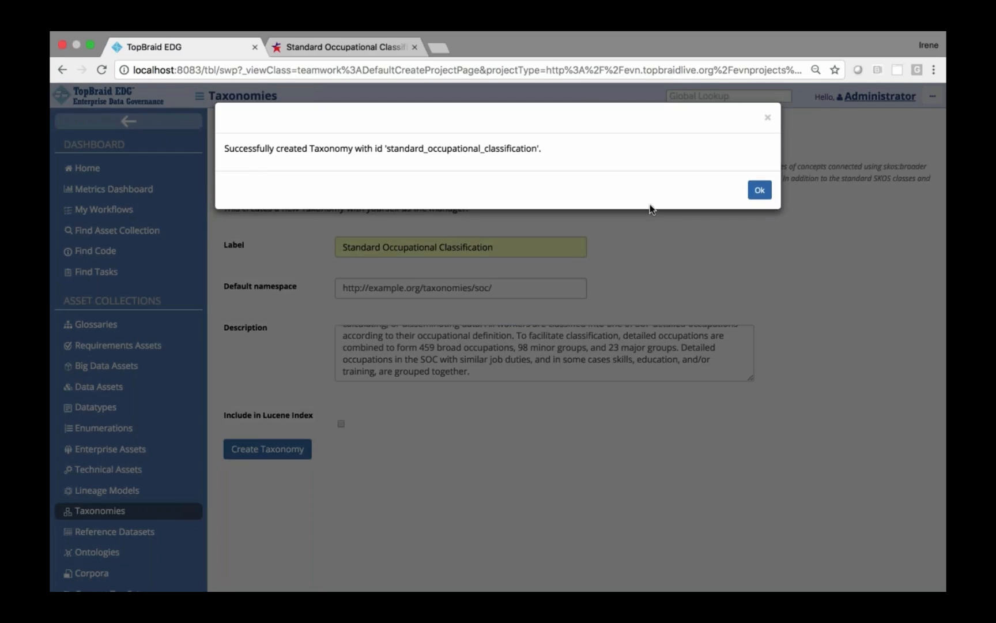
left_click(760, 190)
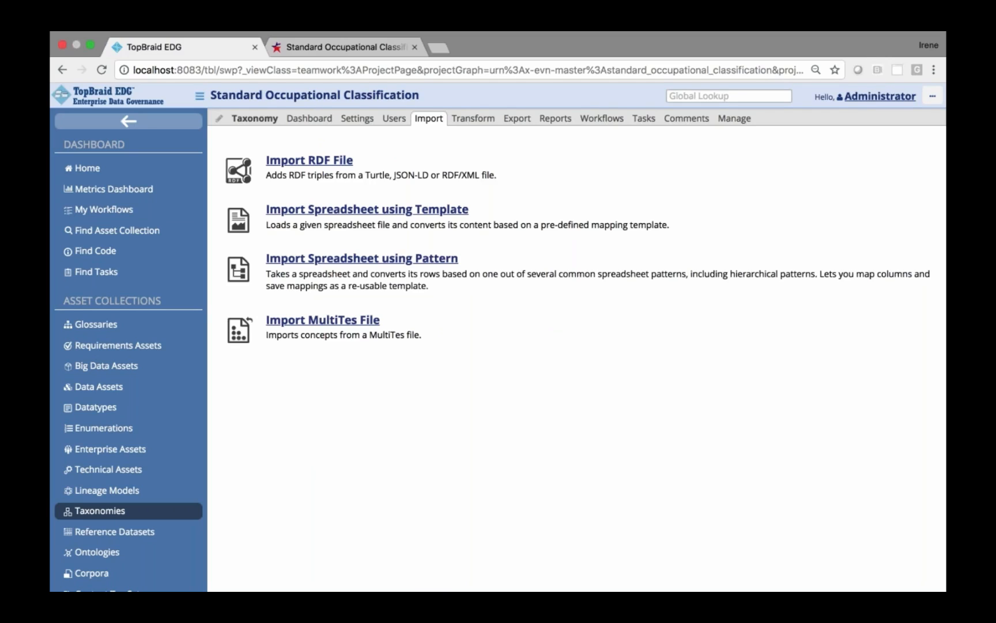
Step: Start a pattern-based spreadsheet import of soc_structure_2018.xlsx, using sheet index 1 and entity type Concept, and continue to the spreadsheet type selection
left_click(346, 261)
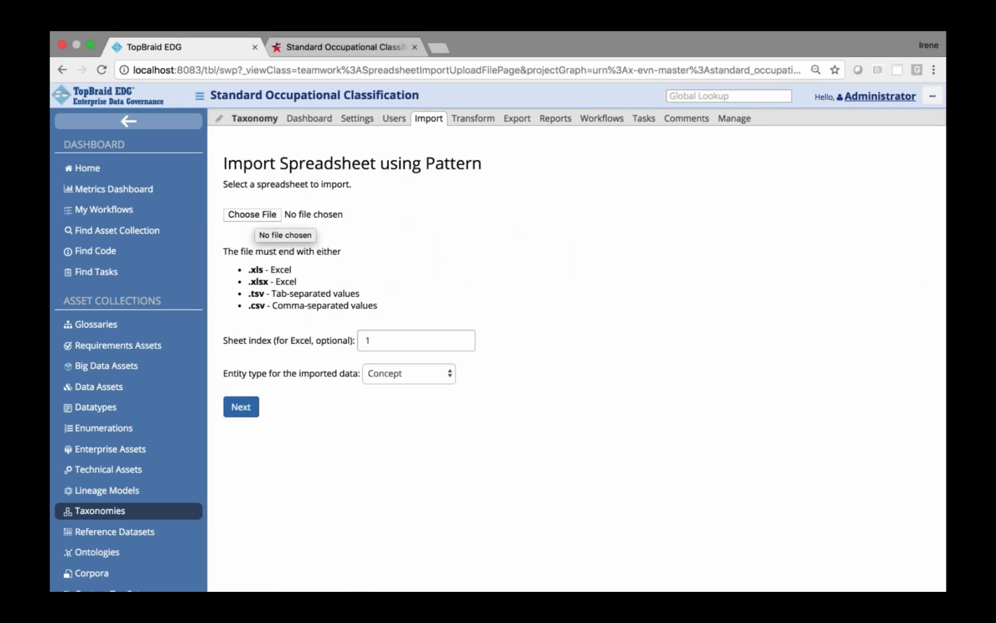
left_click(257, 215)
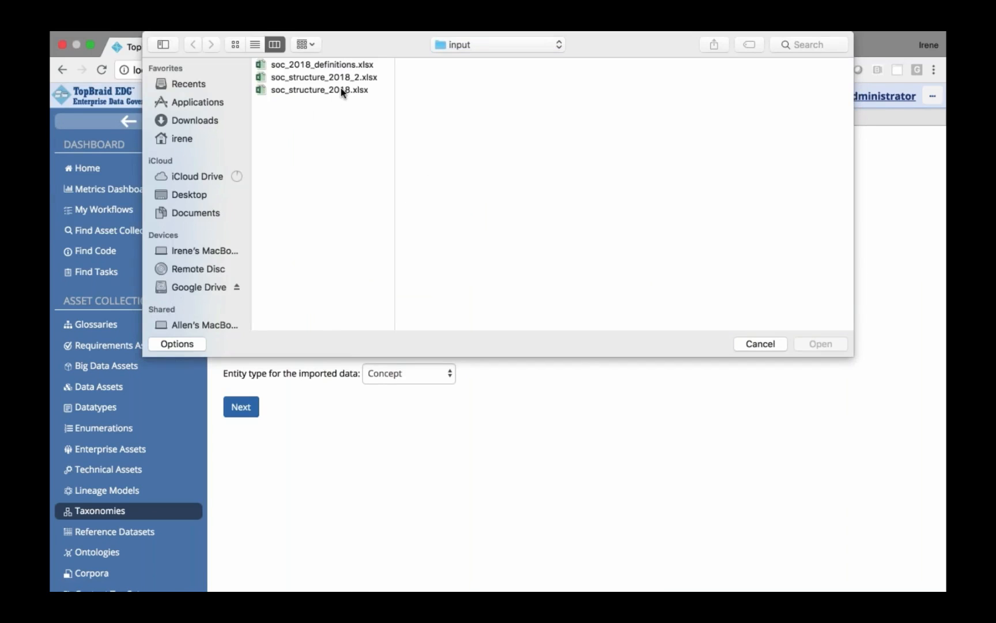
left_click(333, 92)
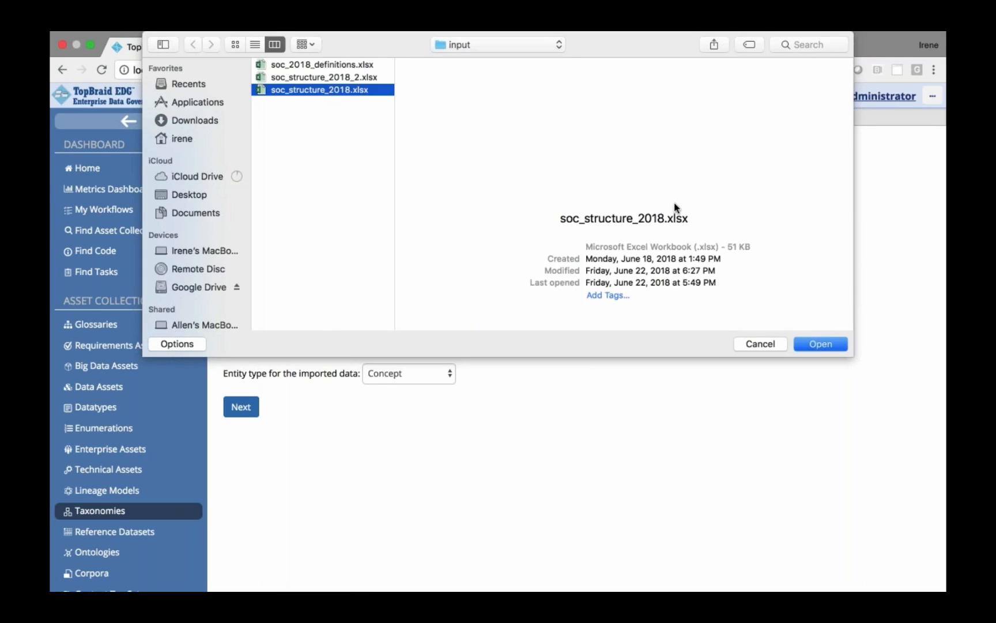
left_click(817, 346)
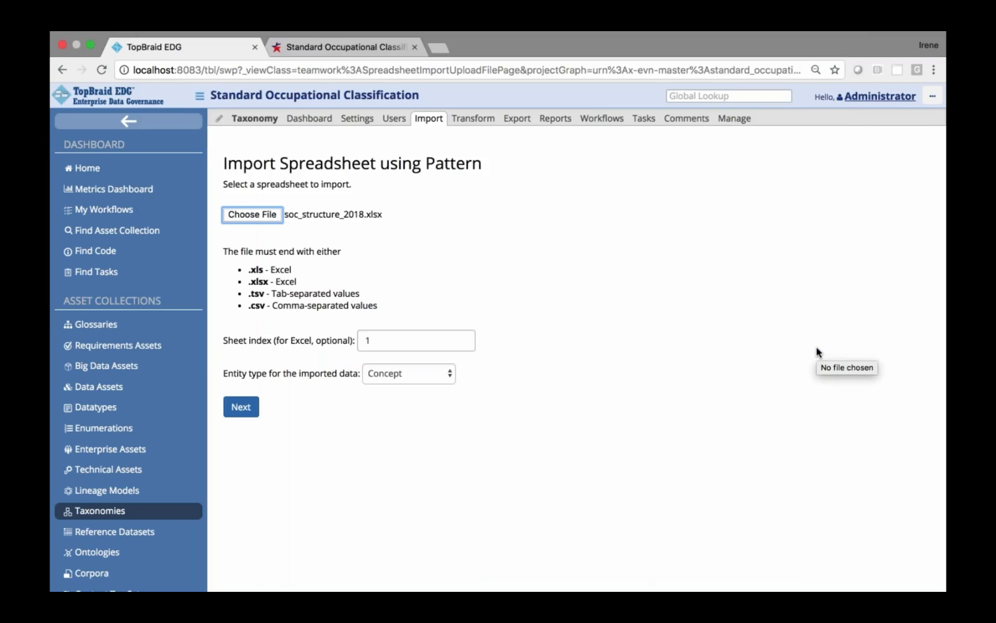
left_click(404, 341)
left_click(545, 347)
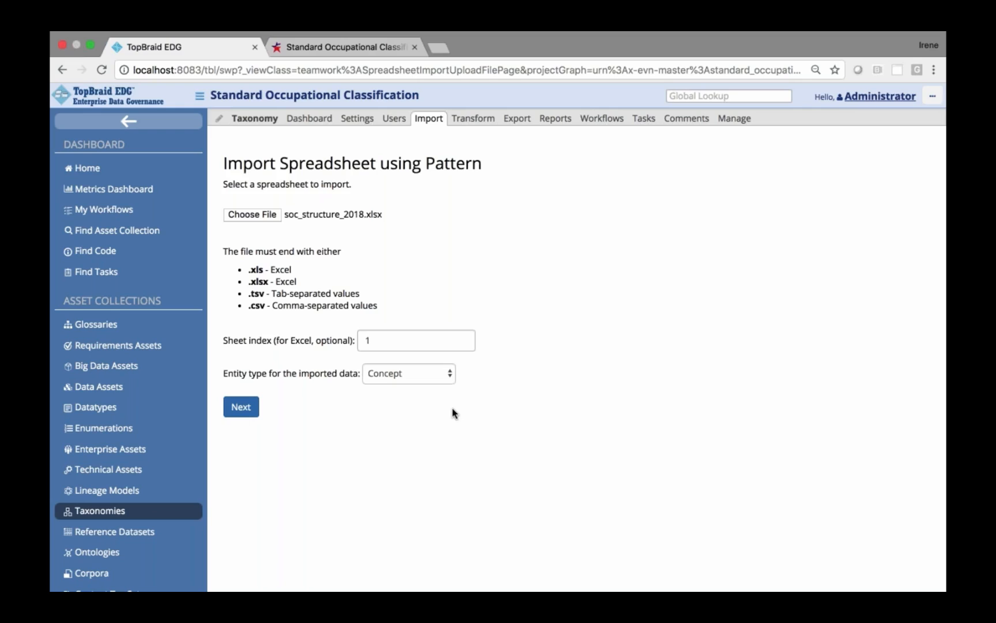
left_click(241, 406)
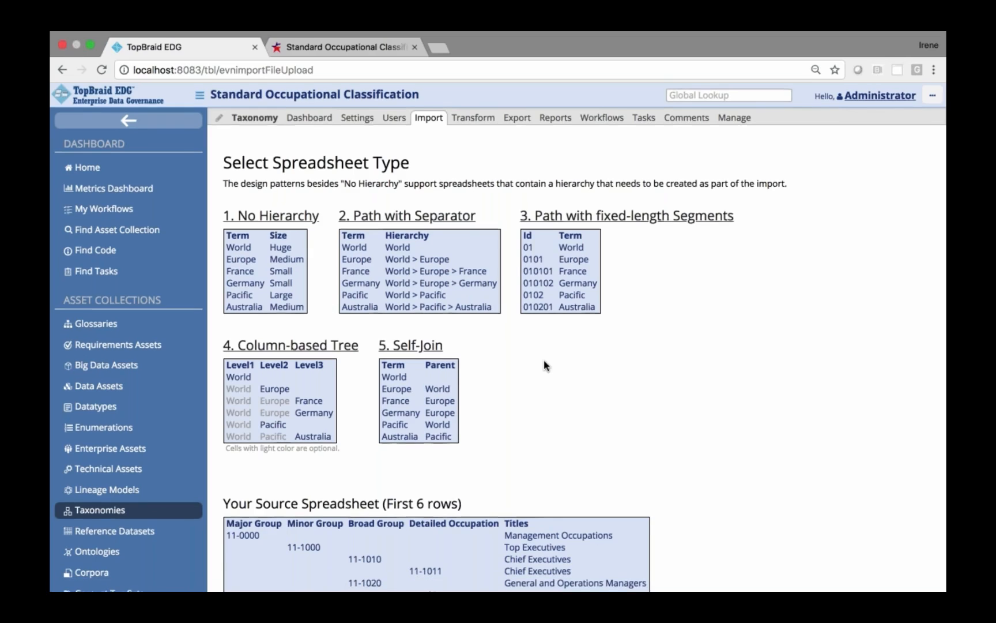
Step: Switch to the soc_structure_2018 workbook in Excel and delete rows 1 to 7 above the column headings
scroll(543, 362, "down", 2)
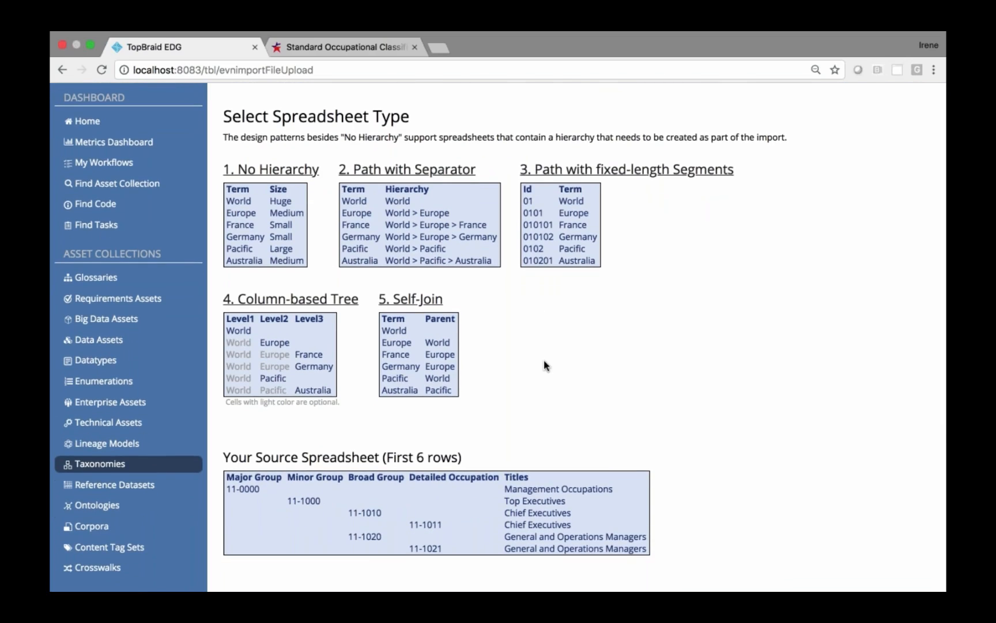
scroll(544, 361, "down", 1)
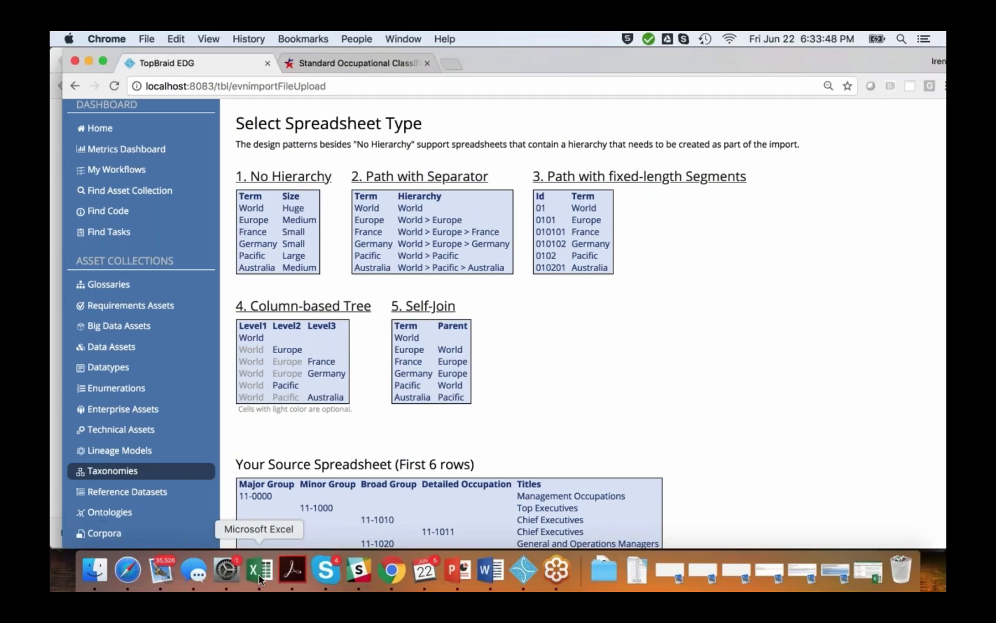
left_click(260, 576)
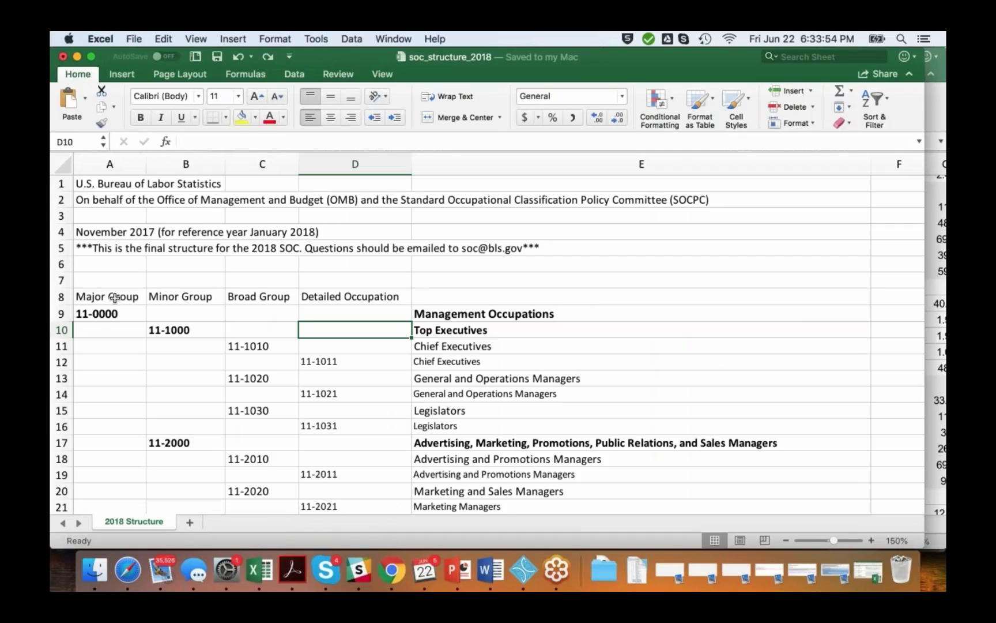
left_click(60, 183)
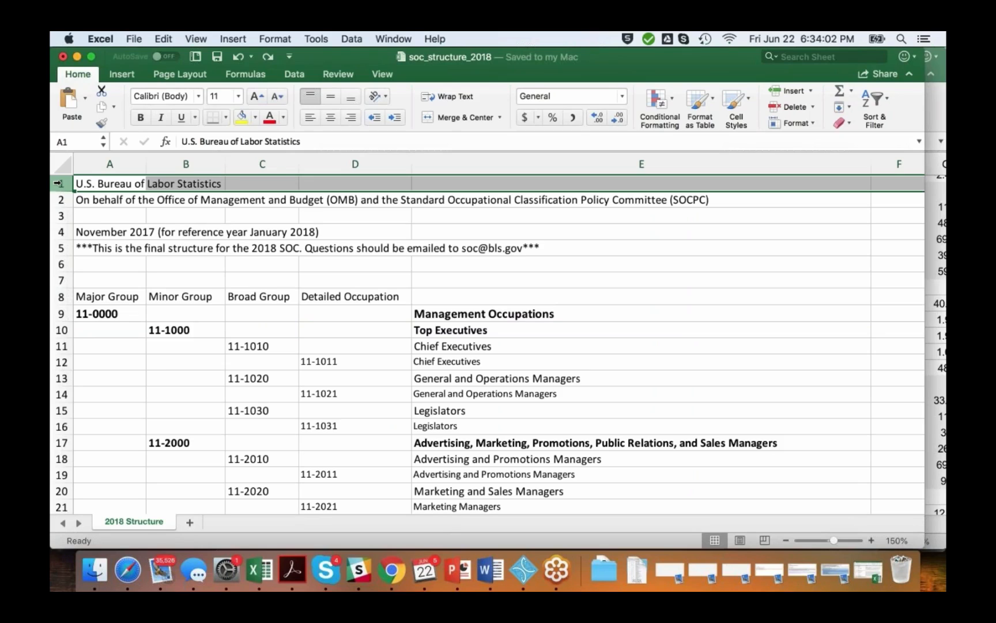
left_click(58, 279, "shift")
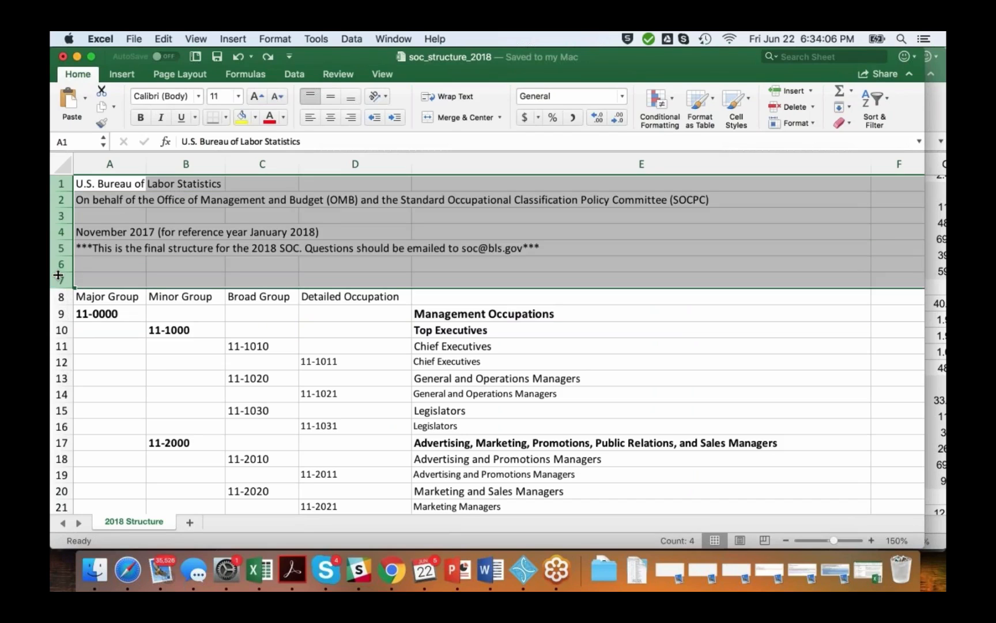
right_click(58, 275)
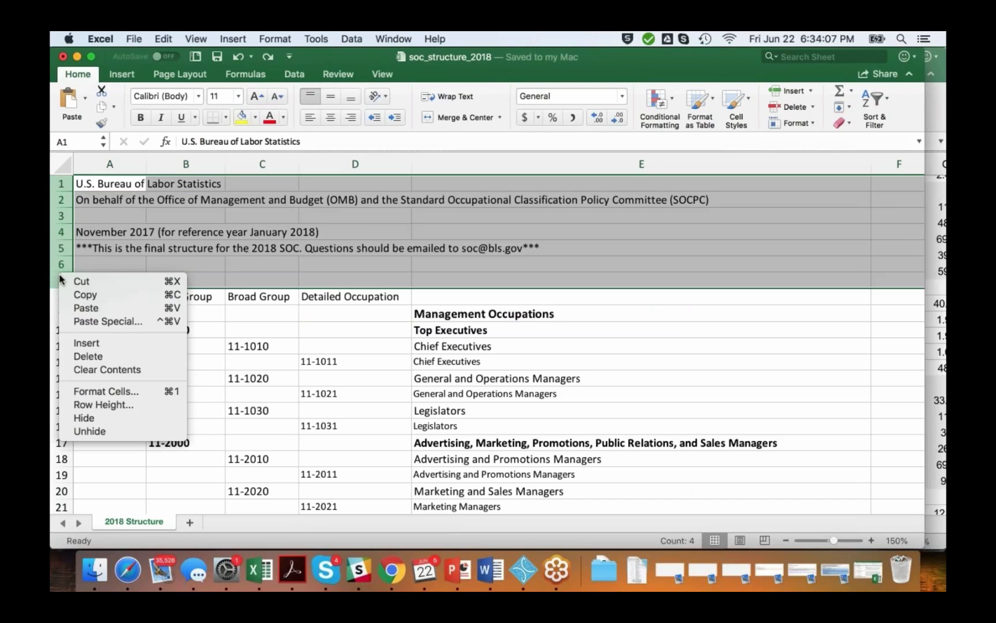
left_click(107, 353)
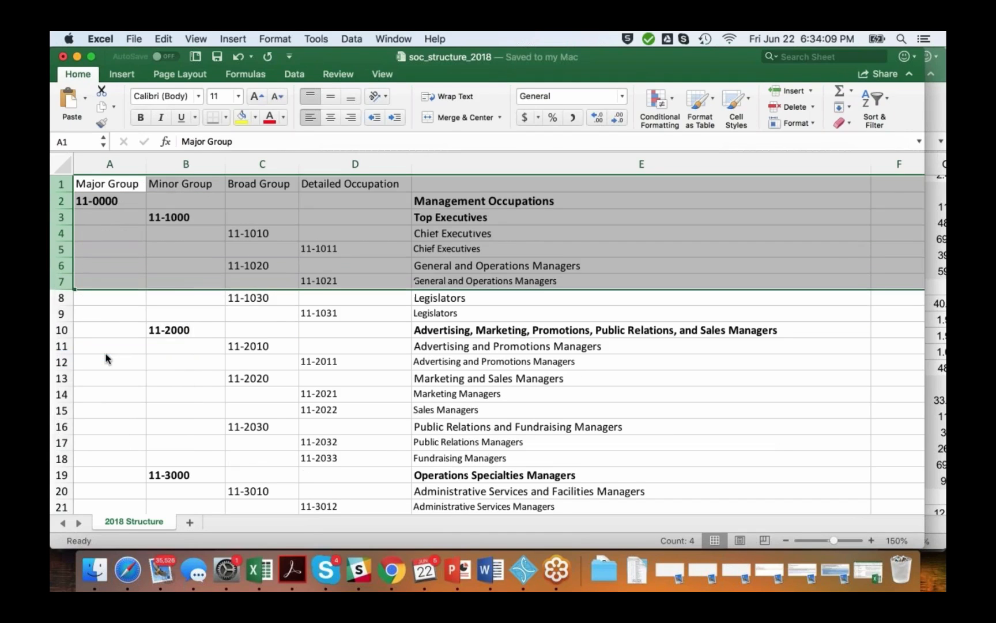
left_click(250, 203)
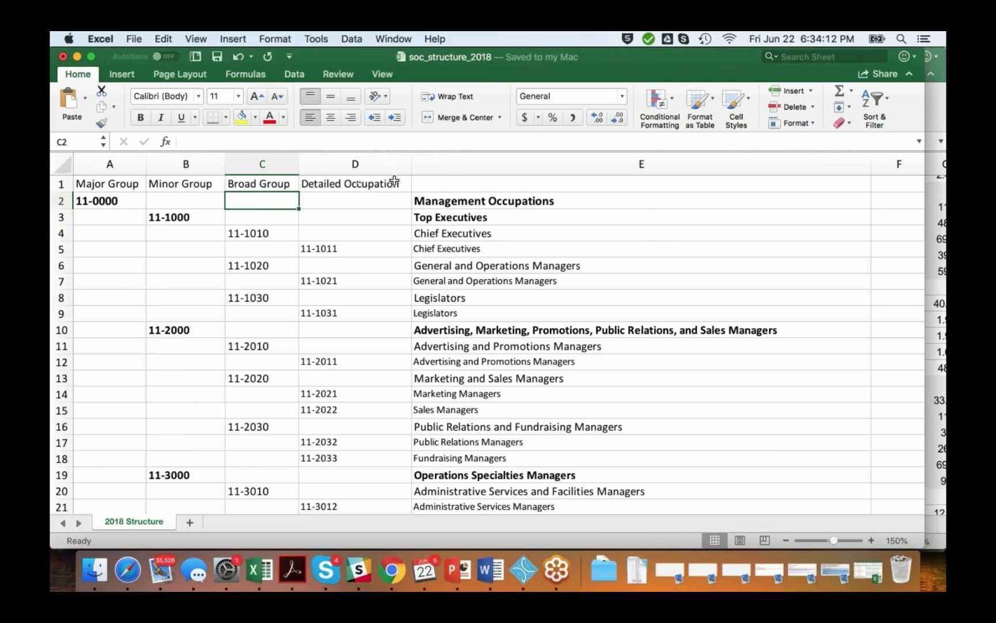
Step: Enter the heading "Title" in cell E1 above the occupation names
left_click(443, 183)
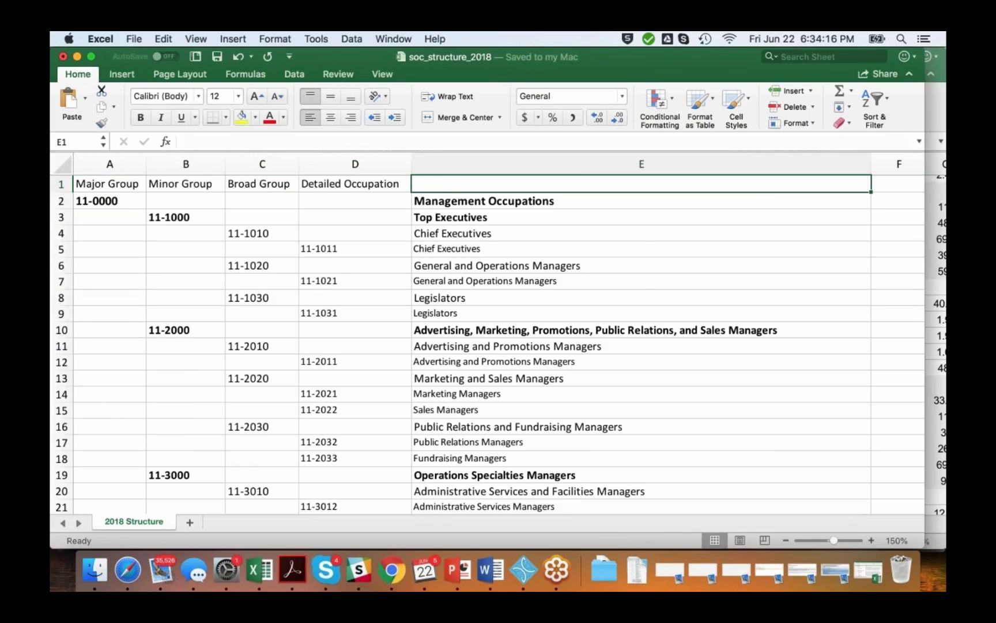
left_click(458, 200)
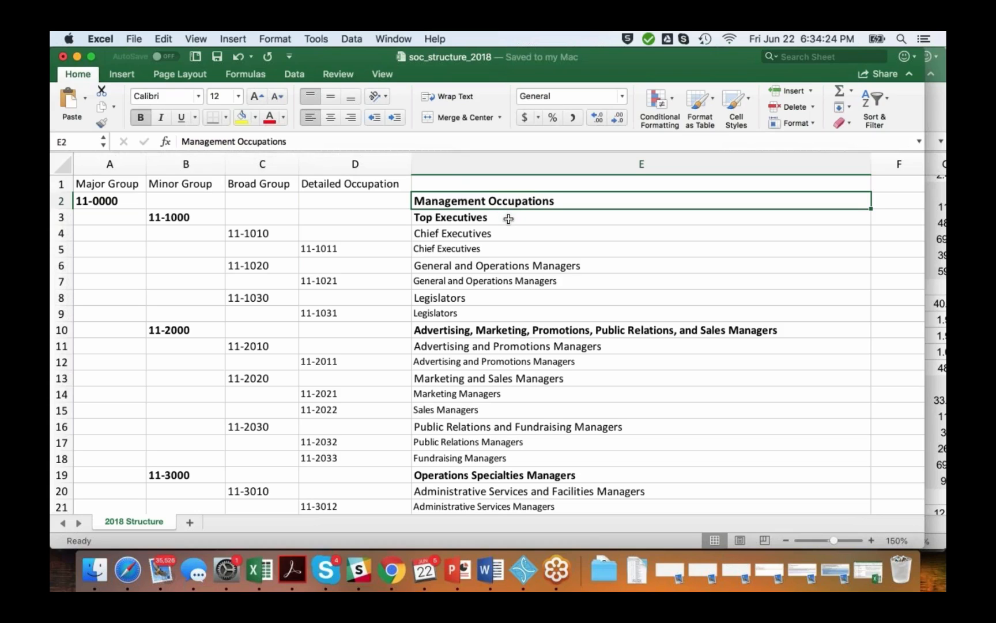
left_click(492, 184)
type("T")
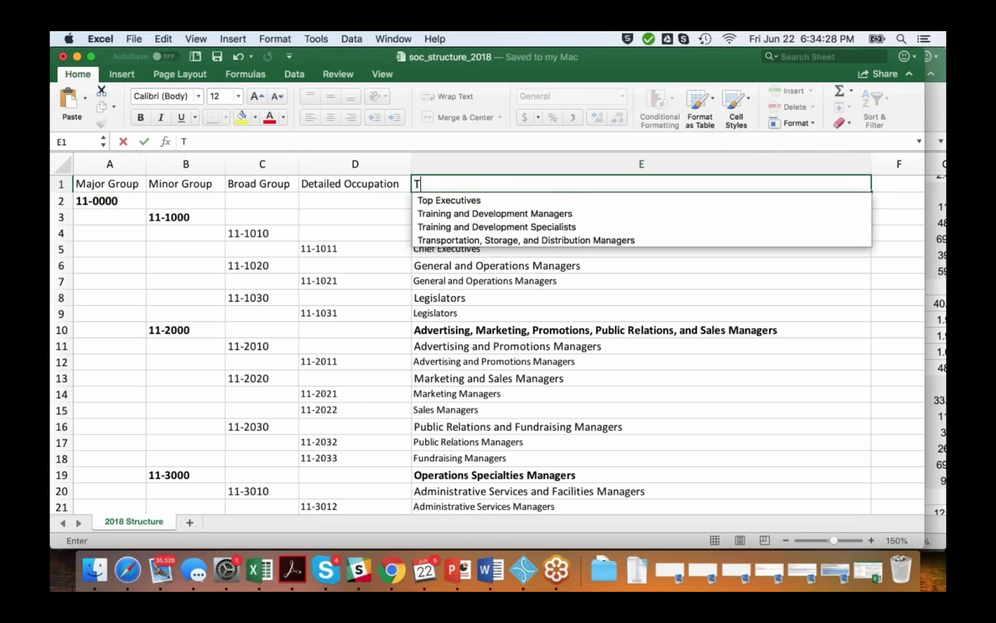
type("itl")
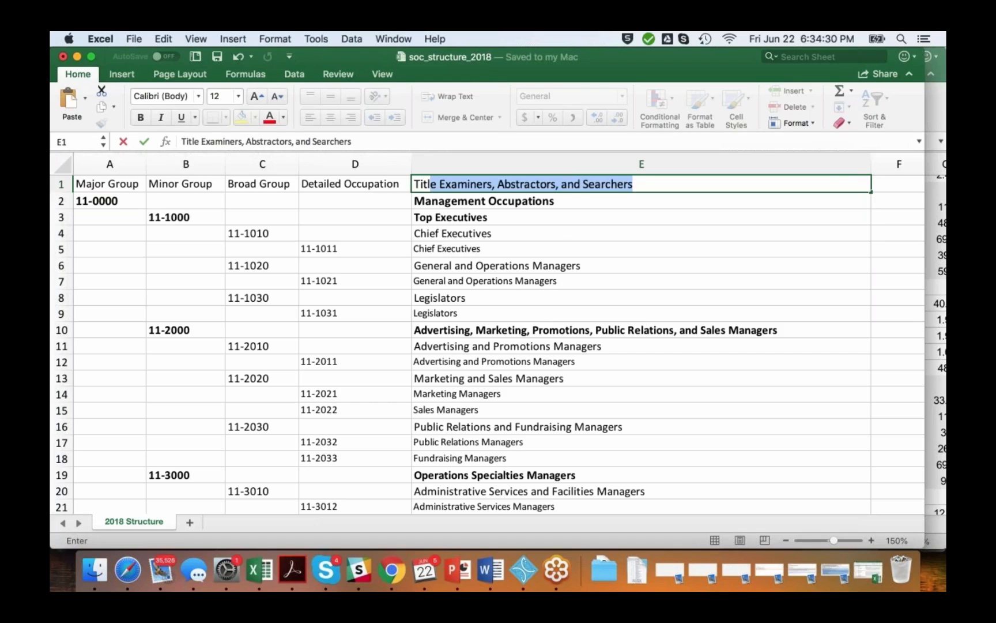
type("e")
key("Delete")
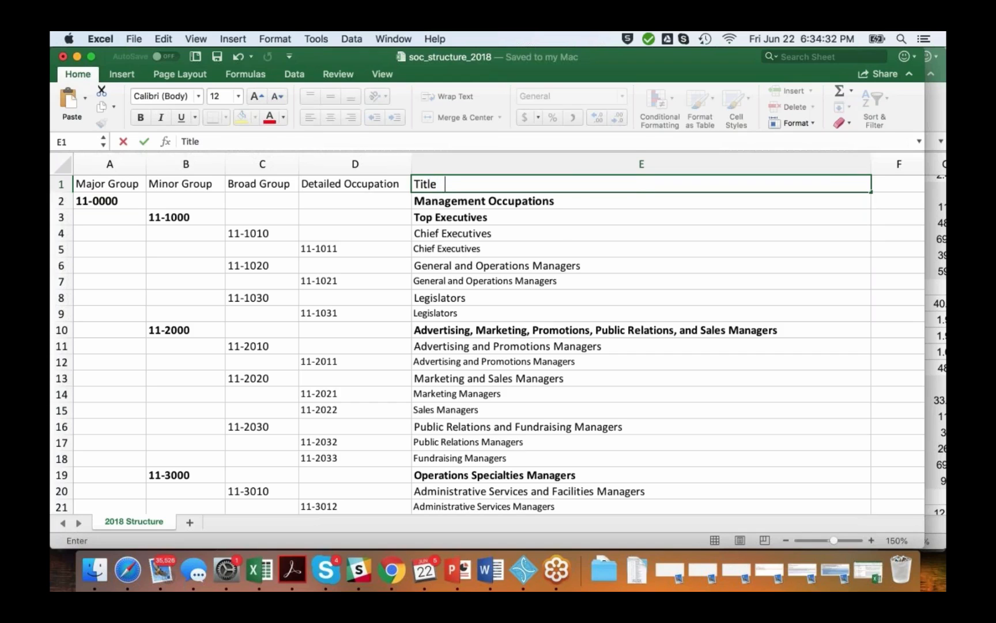
left_click(599, 265)
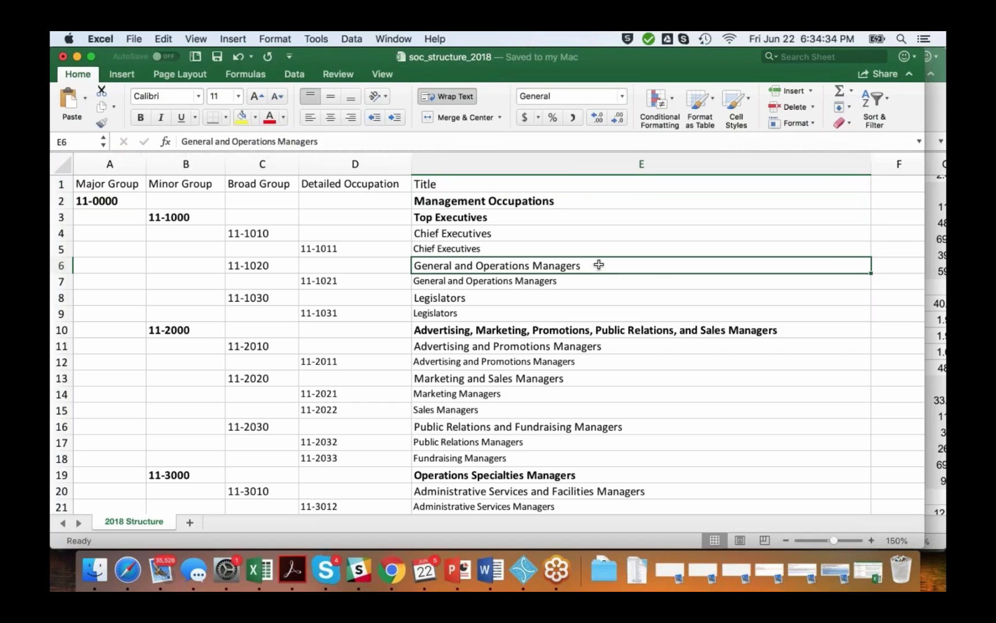
Step: Switch back to TopBraid EDG in Chrome and choose the Column-based Tree spreadsheet type for the import
left_click(393, 575)
scroll(561, 346, "down", 3)
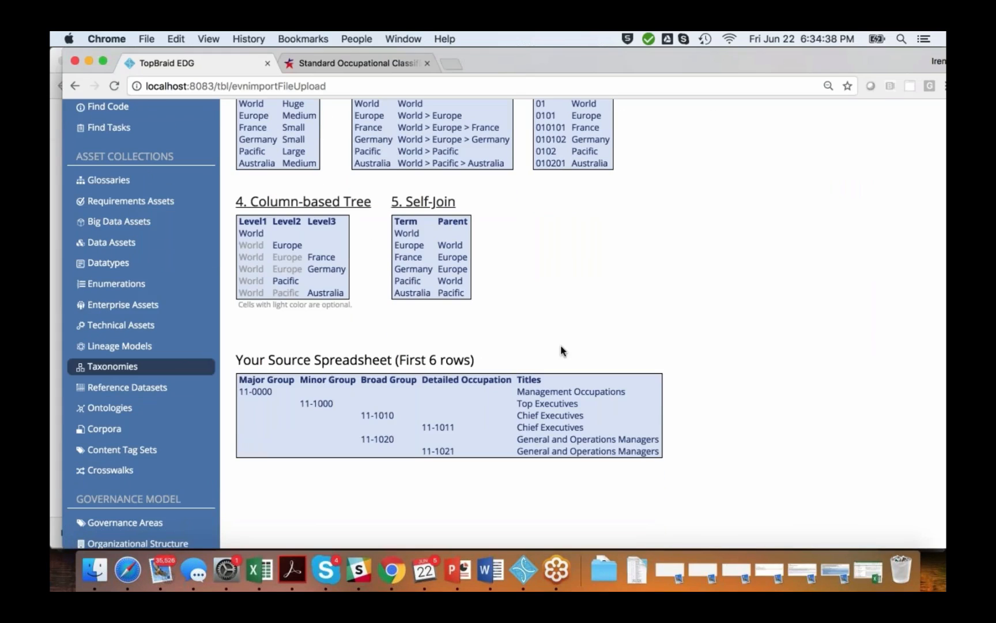
scroll(560, 346, "up", 1)
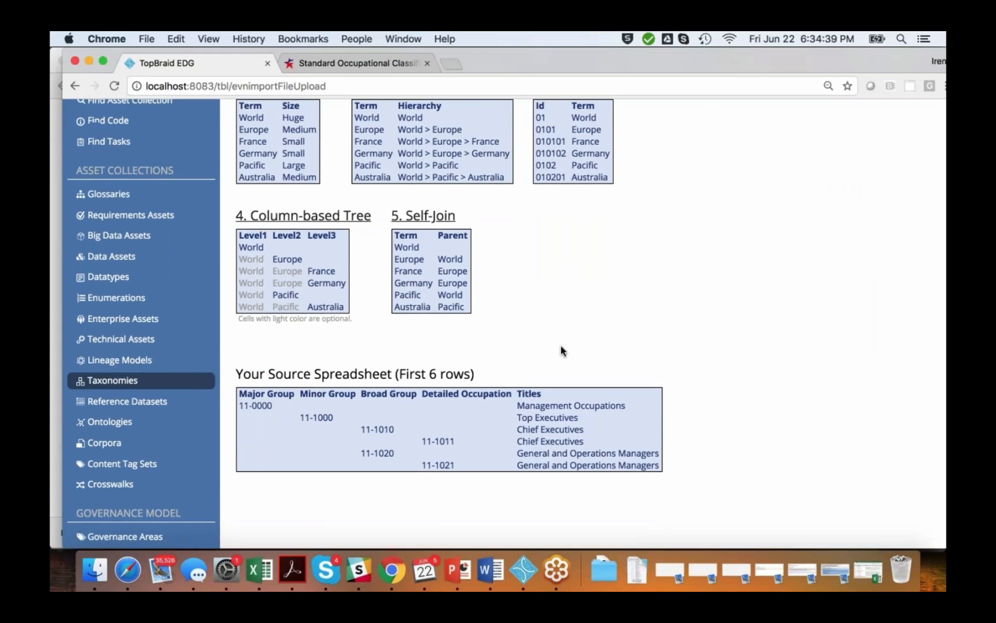
left_click(307, 221)
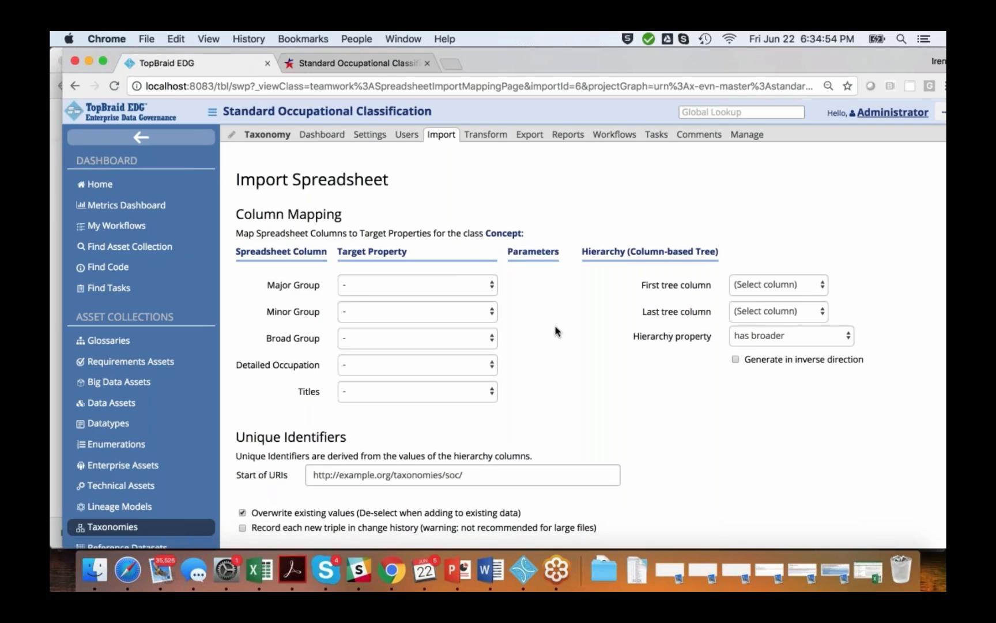
Step: Set the hierarchy's first tree column to Major Group and its last tree column to Detailed Occupation
scroll(627, 387, "down", 5)
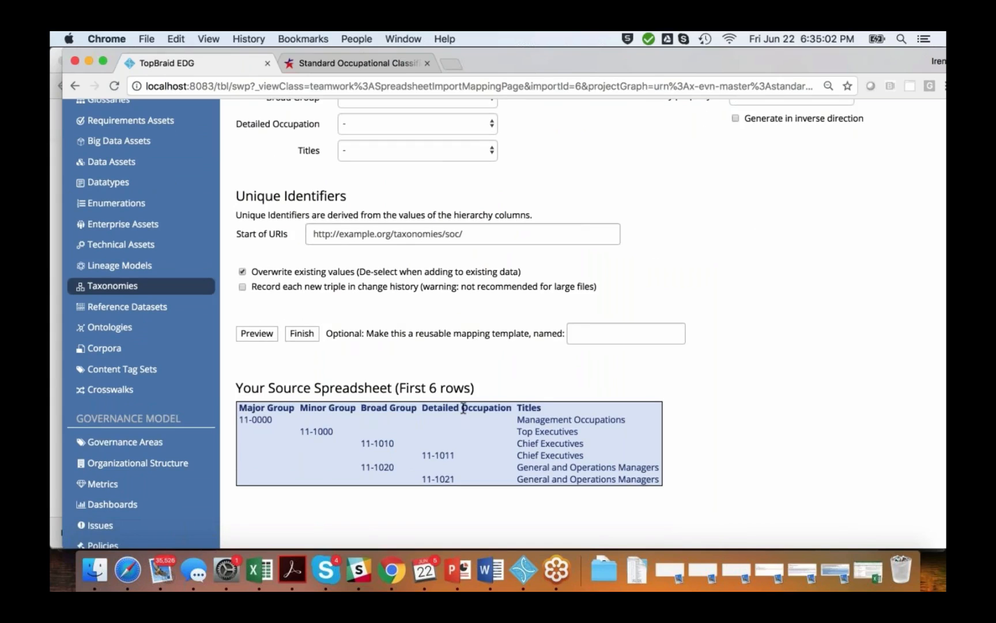
scroll(771, 340, "up", 5)
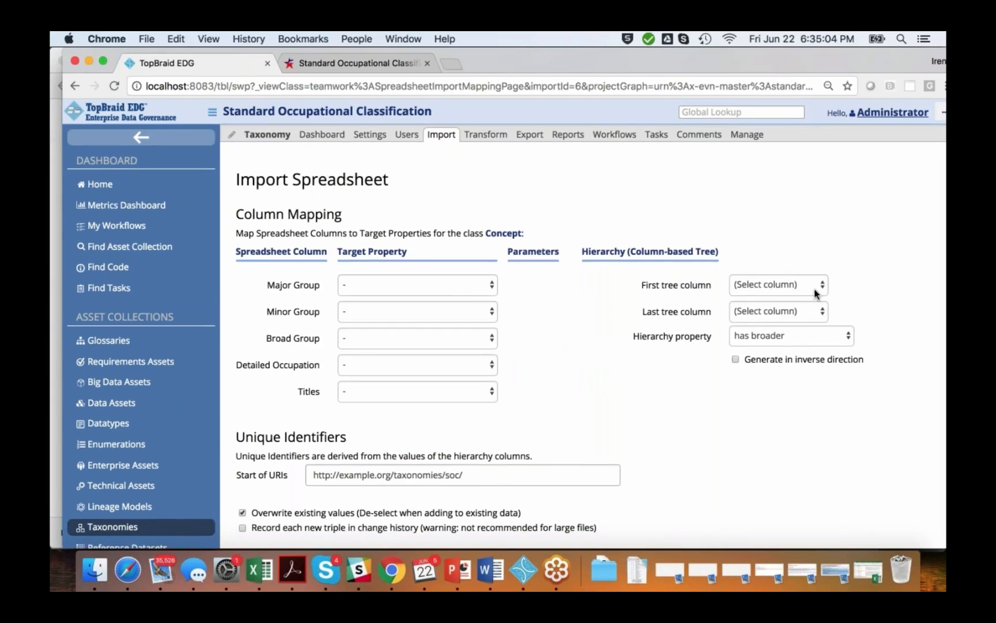
left_click(815, 289)
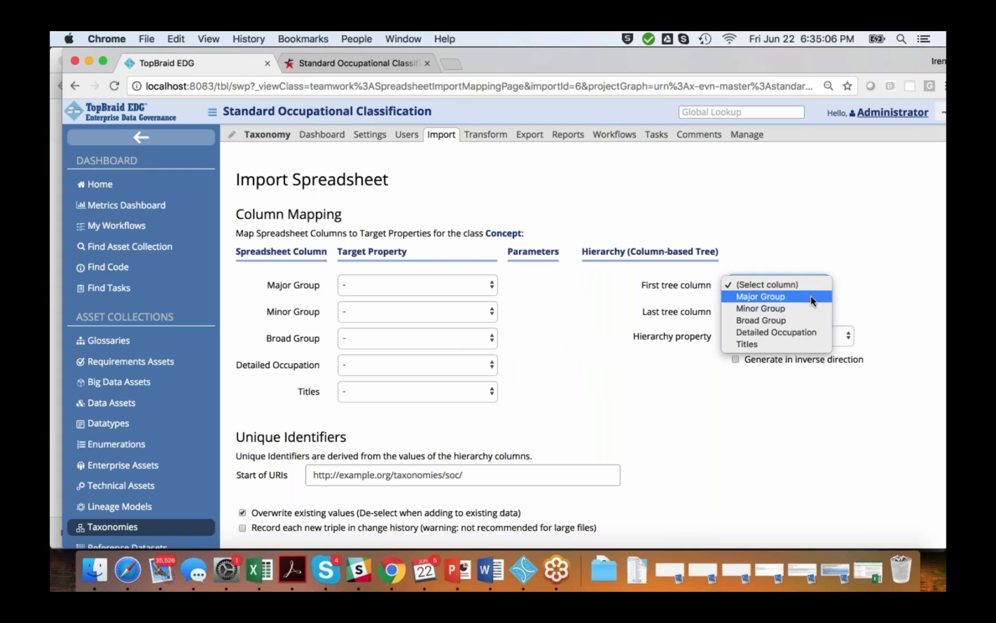
left_click(810, 296)
scroll(859, 286, "down", 2)
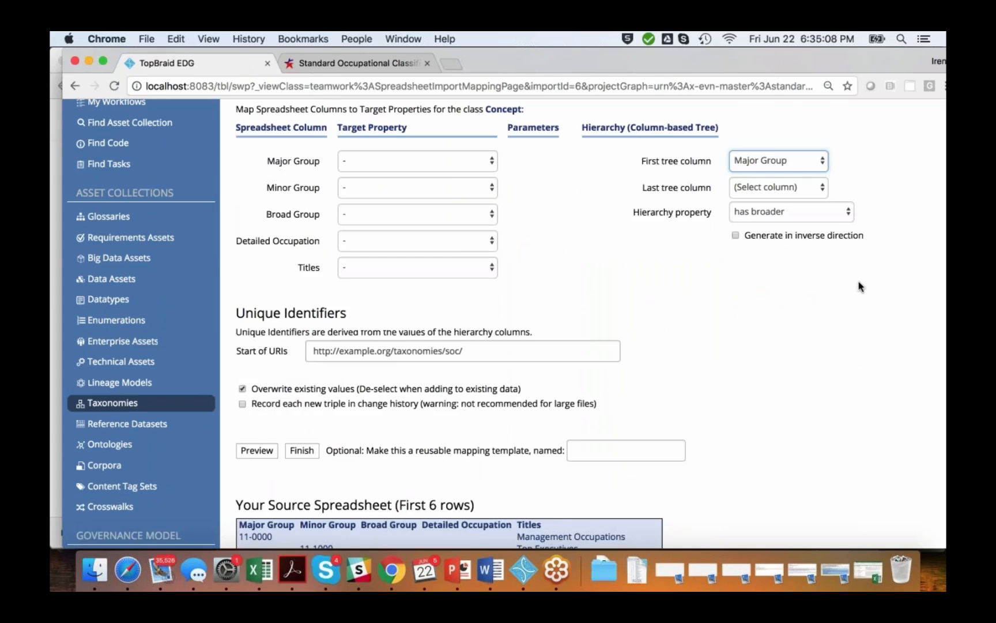
left_click(822, 189)
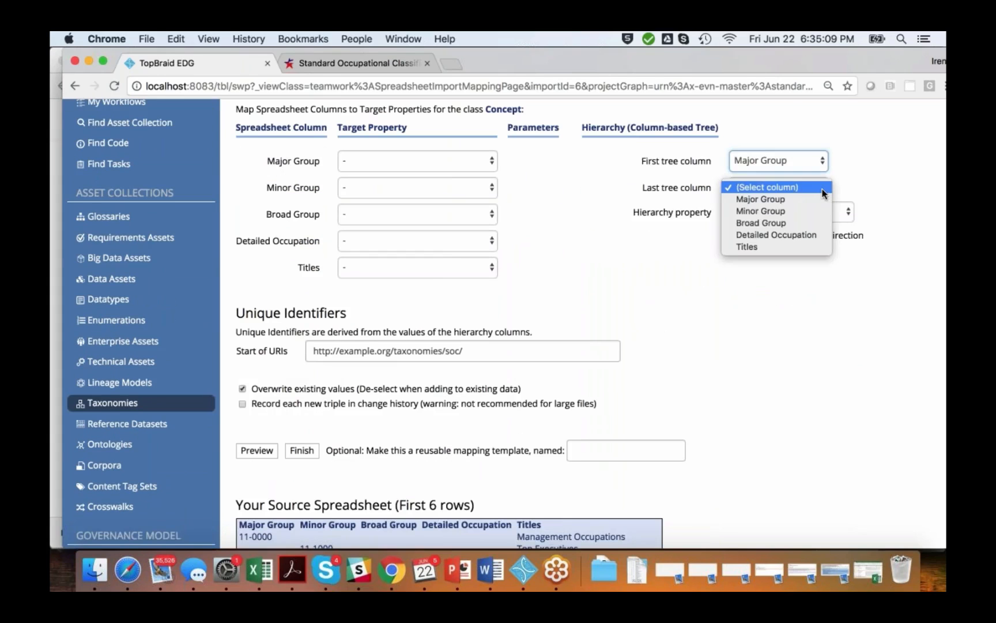
left_click(815, 237)
Step: Check the hierarchy settings against the source rows and enable generating the has broader property in inverse direction
scroll(860, 276, "down", 3)
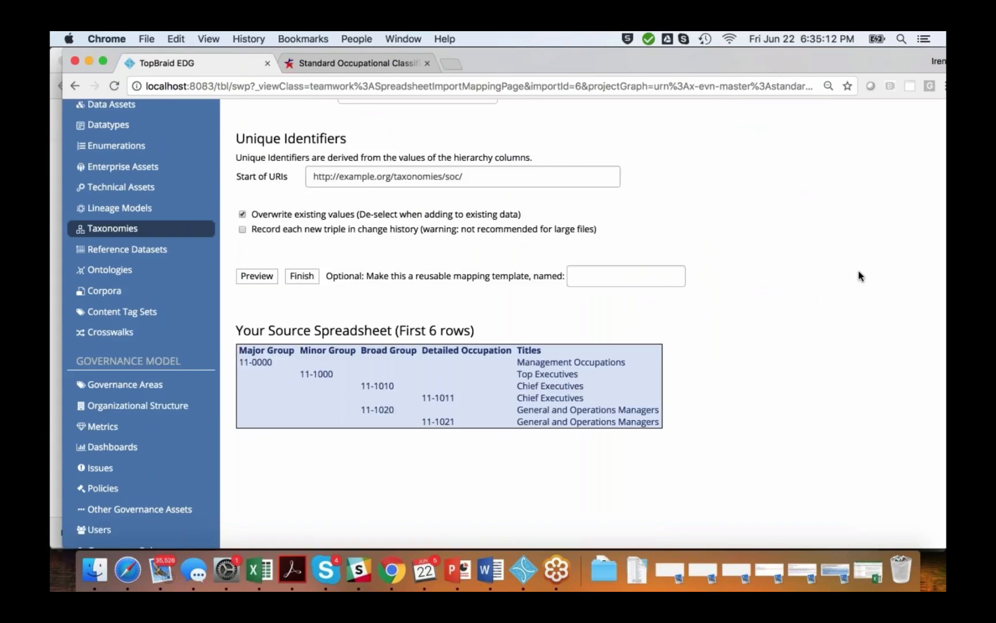
scroll(859, 276, "down", 1)
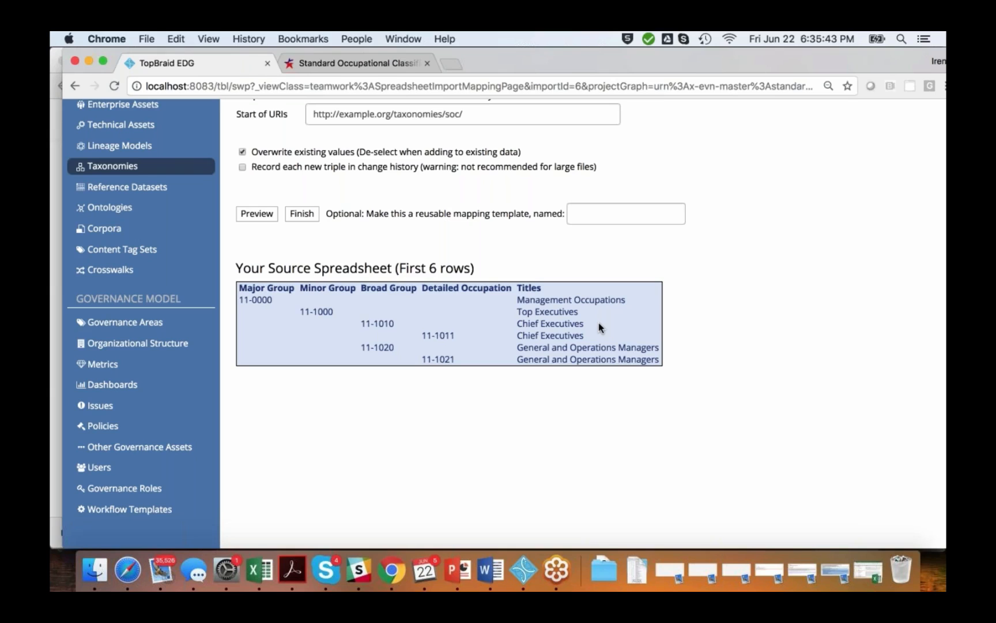
scroll(800, 287, "up", 5)
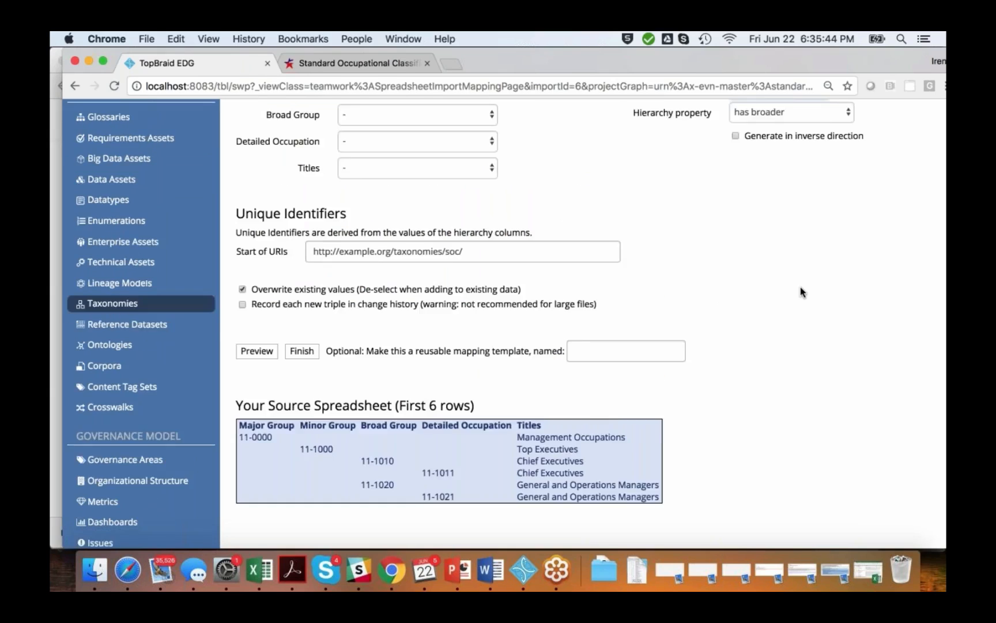
scroll(800, 286, "up", 2)
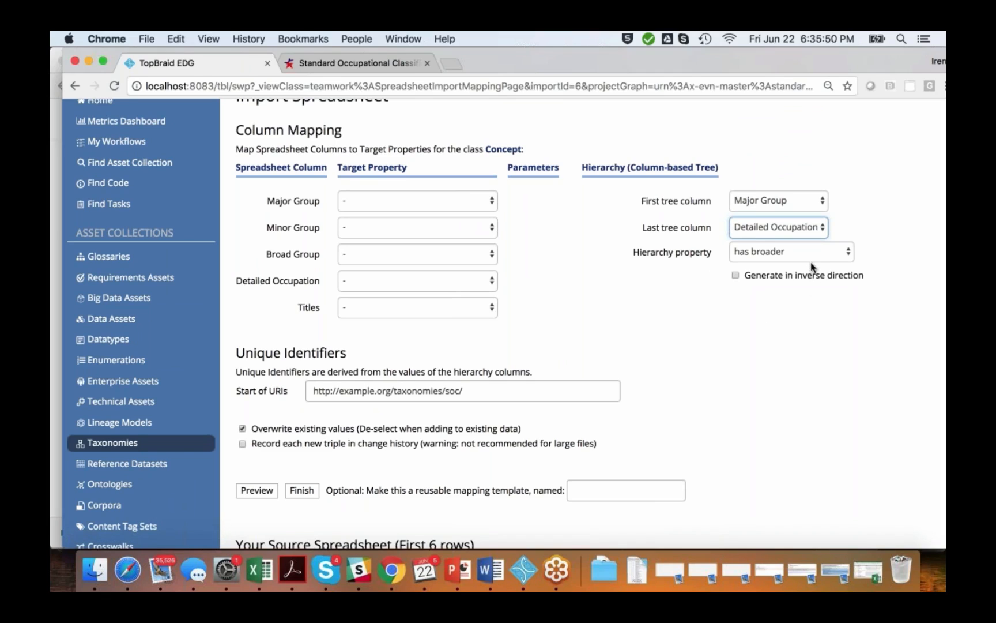
scroll(810, 343, "down", 2)
scroll(810, 343, "down", 2)
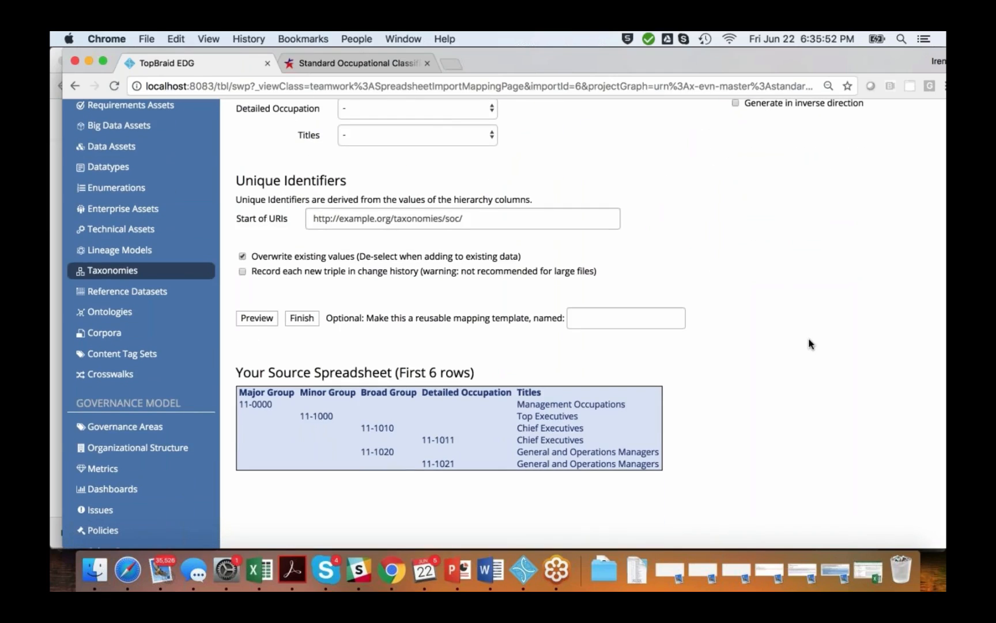
scroll(809, 345, "up", 1)
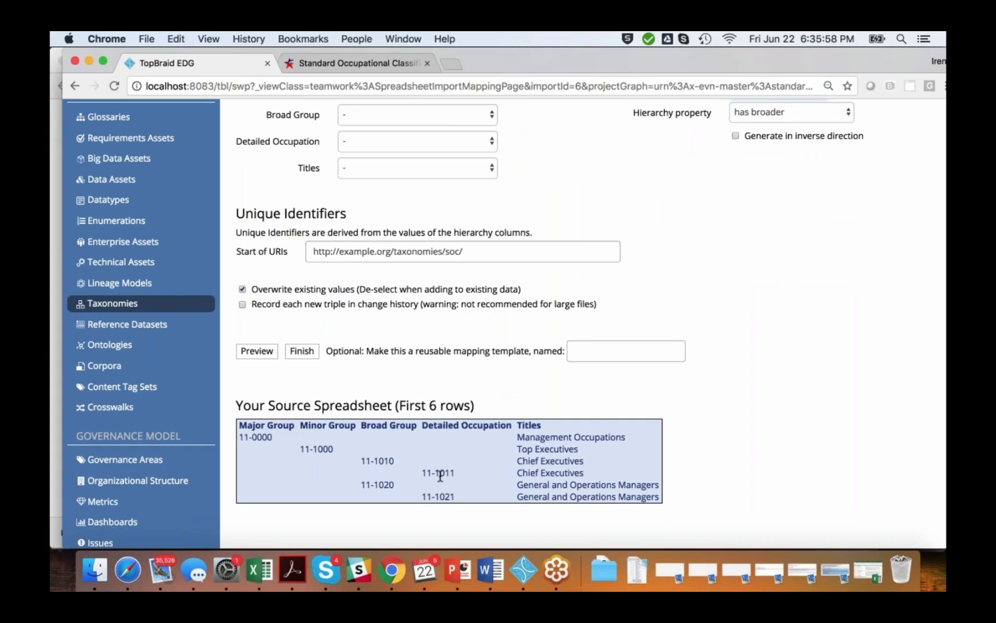
scroll(788, 372, "up", 4)
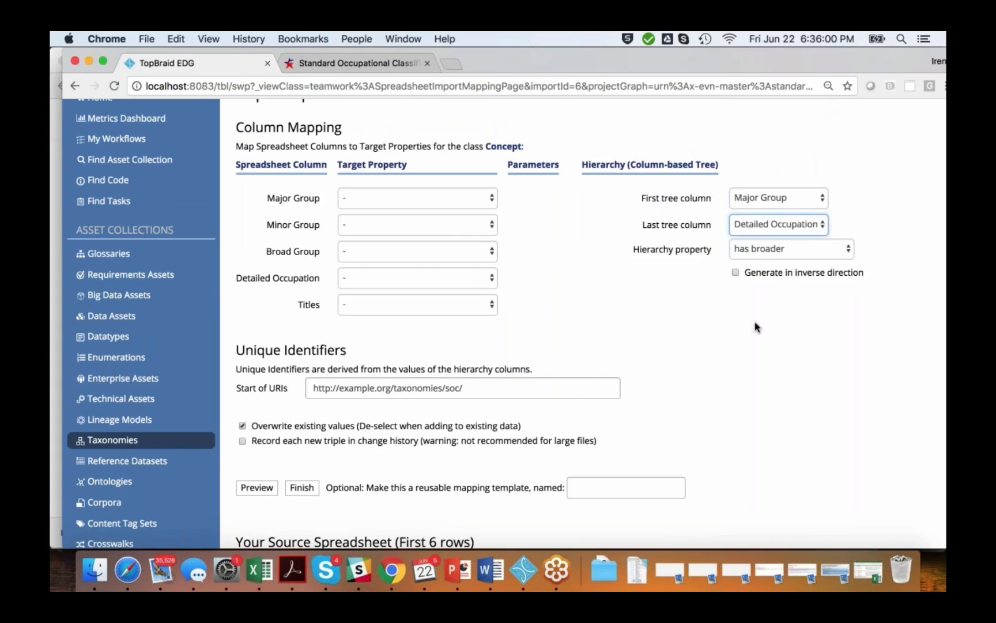
left_click(734, 274)
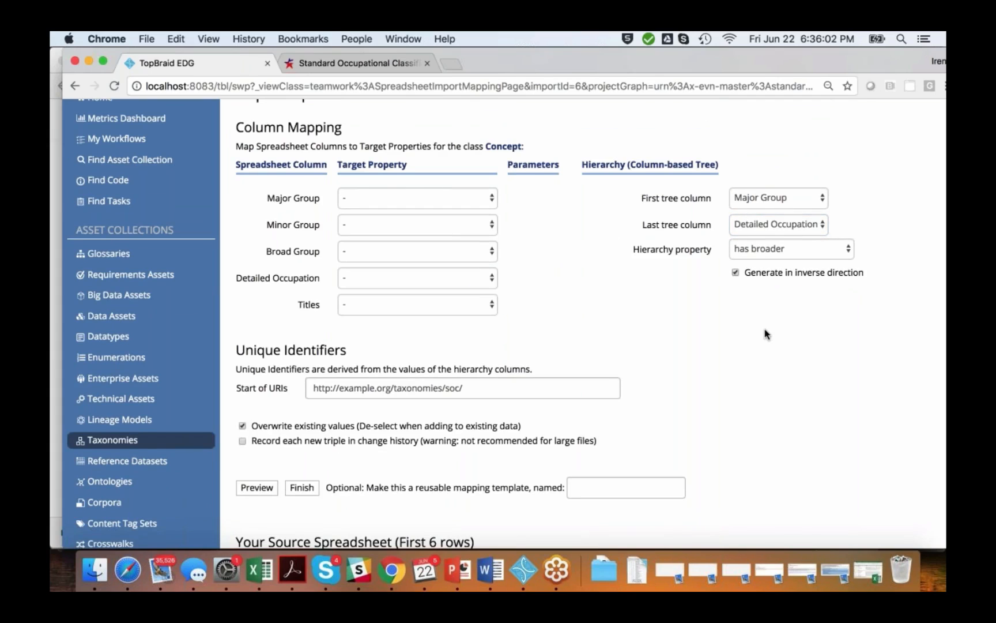
scroll(767, 334, "down", 2)
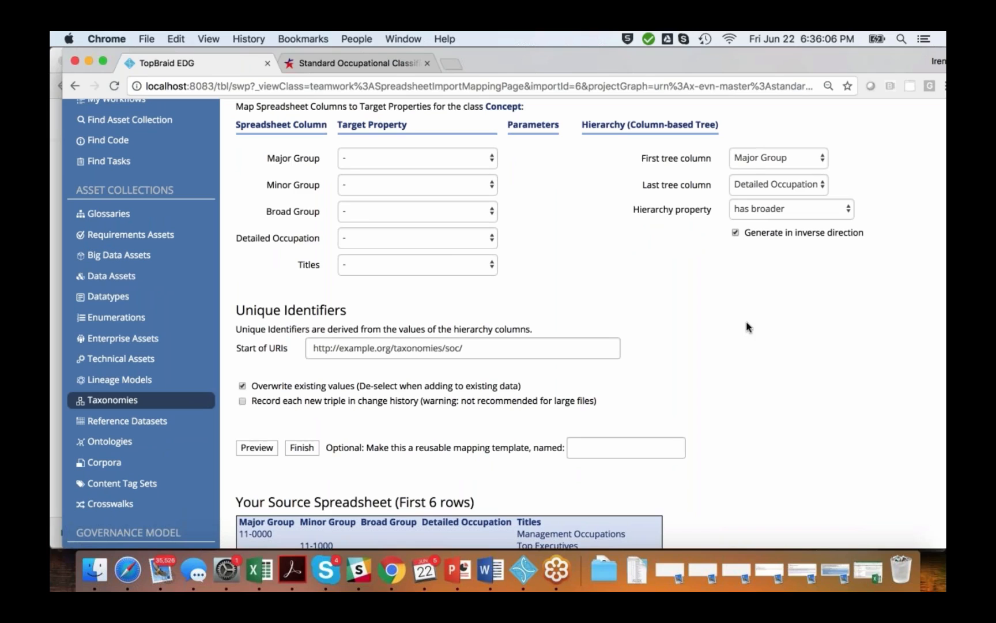
left_click(486, 268)
left_click(482, 276)
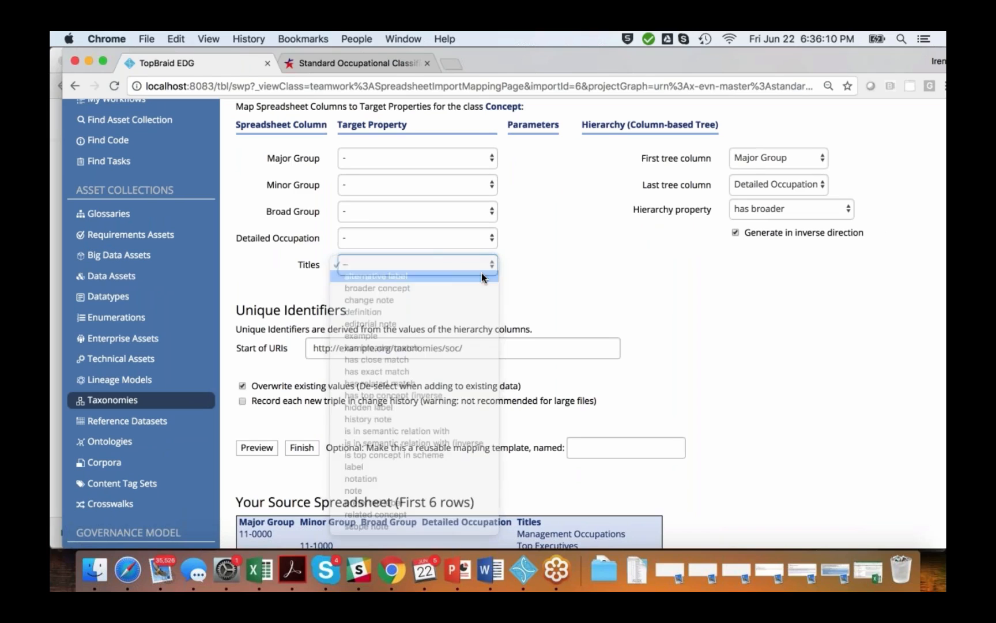
scroll(638, 286, "down", 2)
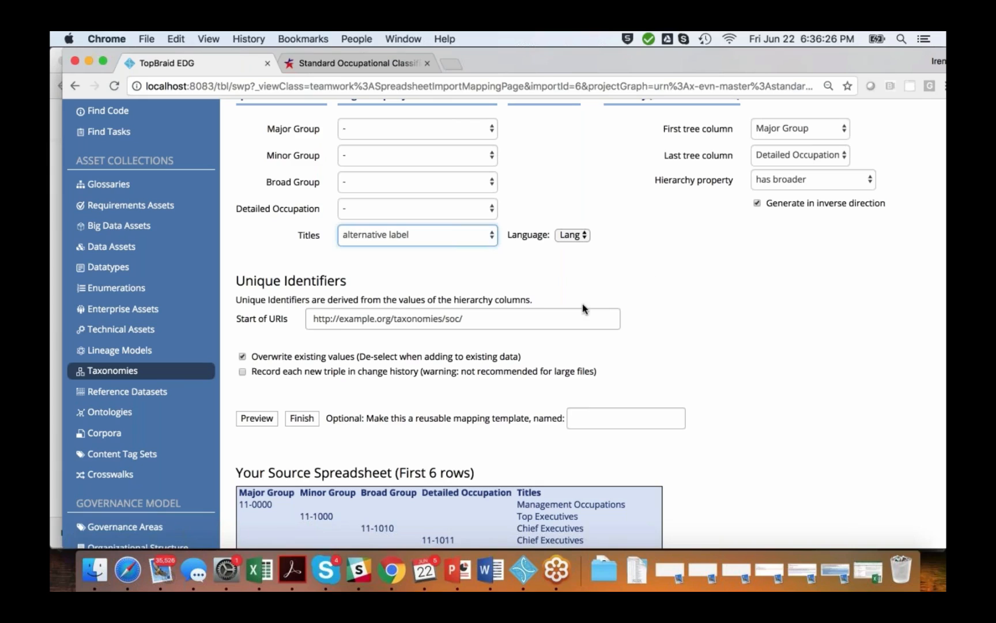
left_click(532, 317)
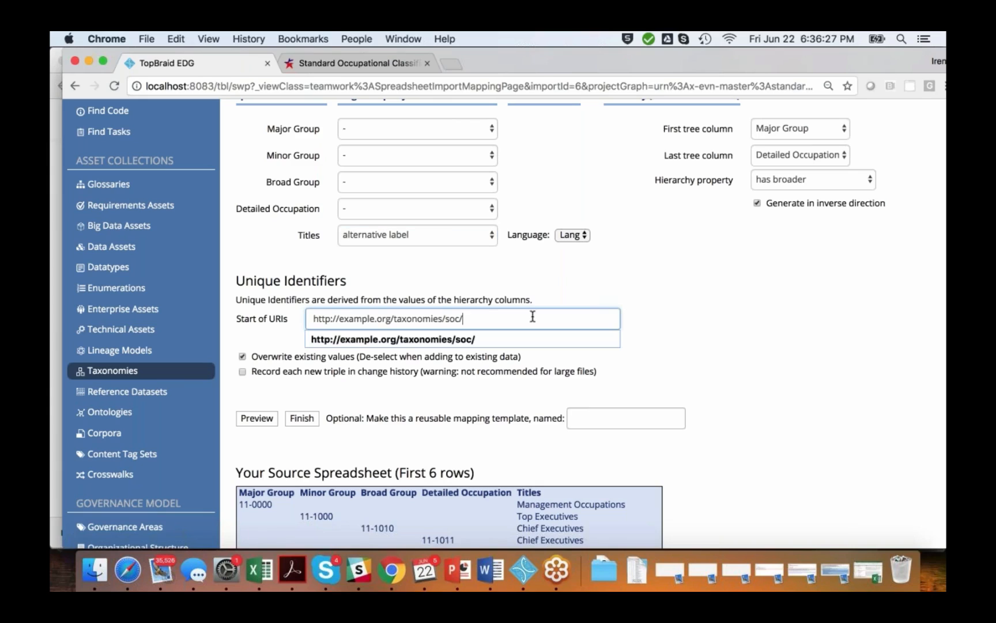
left_click(728, 322)
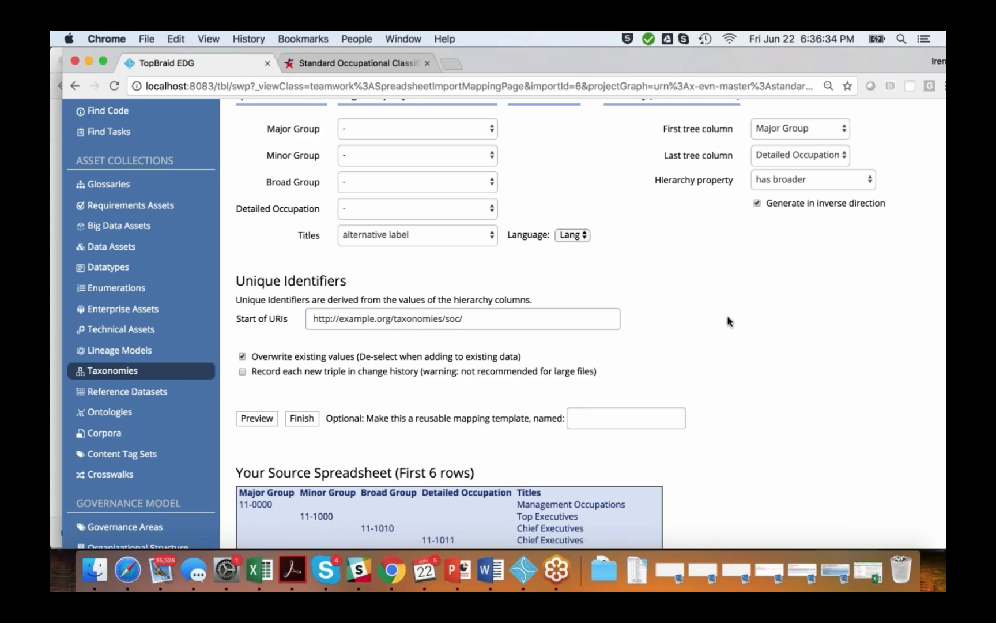
Step: Preview the spreadsheet import and examine the concept triples it generates for the Standard Occupational Classification
scroll(727, 321, "down", 5)
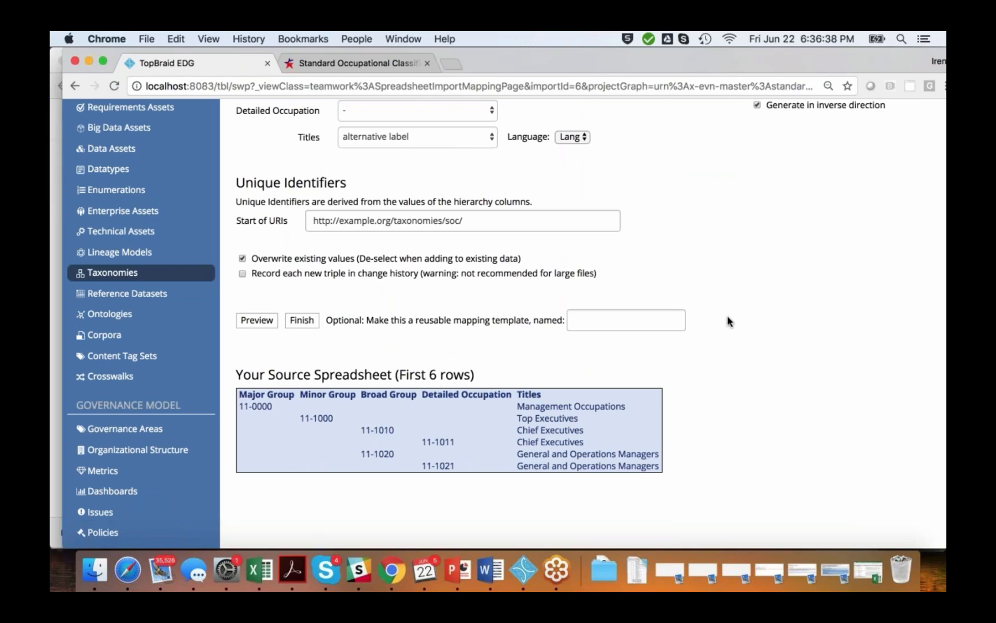
left_click(266, 326)
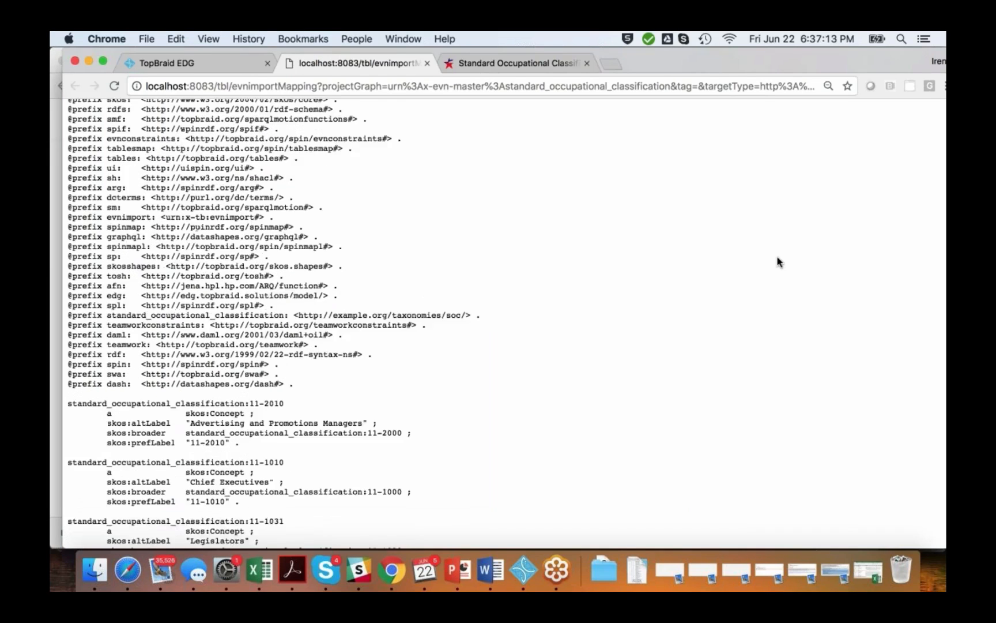
scroll(778, 261, "down", 3)
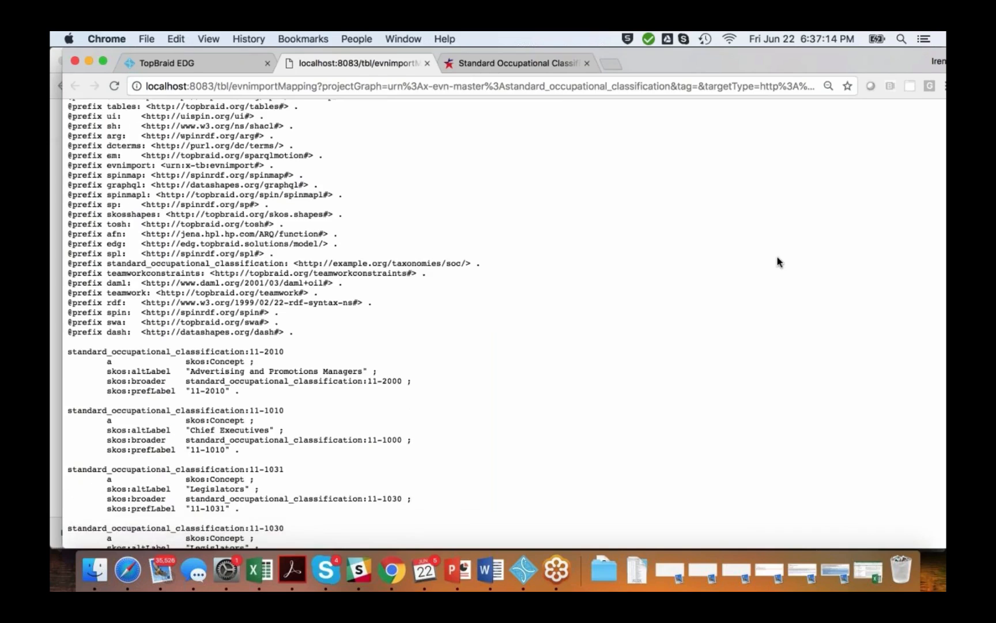
scroll(777, 262, "down", 2)
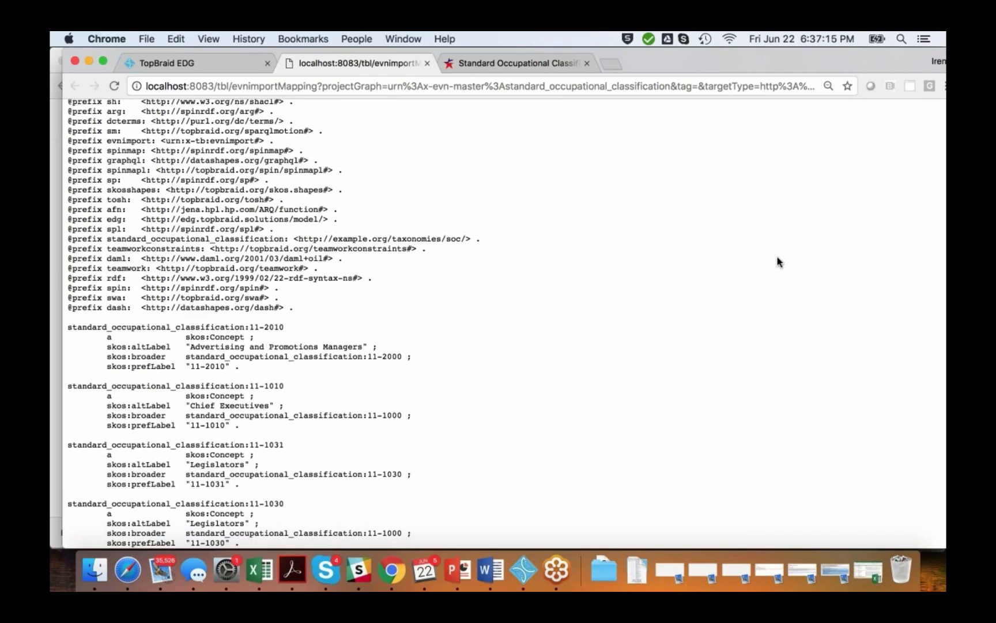
scroll(777, 262, "down", 3)
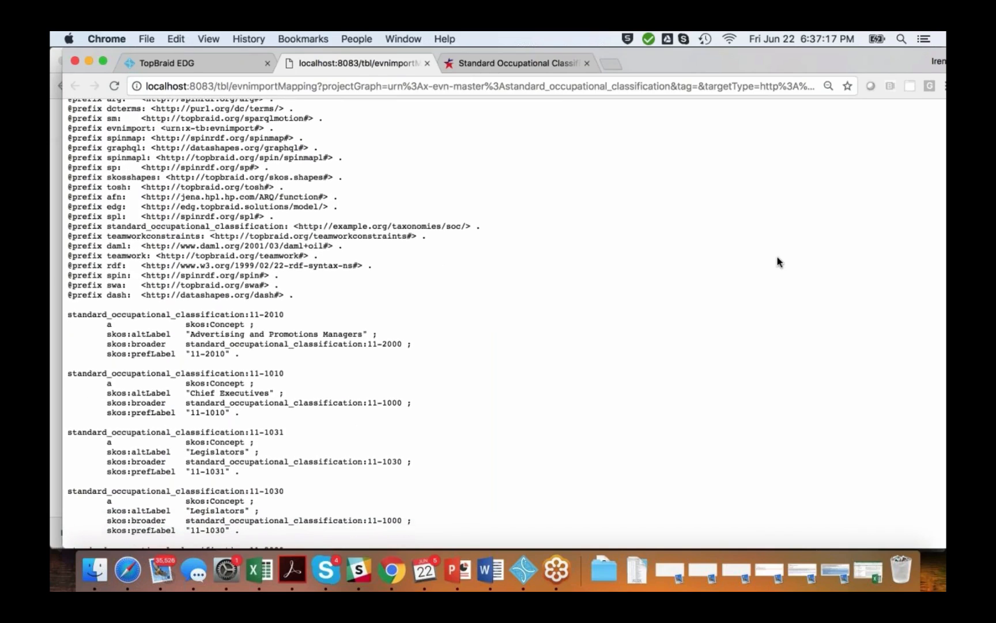
scroll(777, 262, "down", 1)
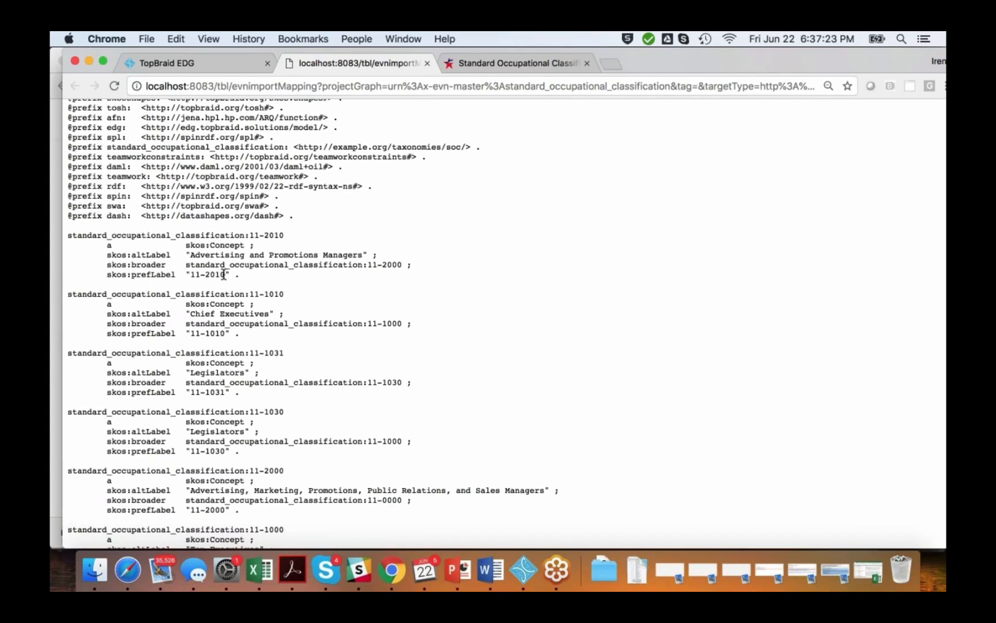
Step: Check the preferred label and broader concept of 11-2010 in the preview, along with the other generated concepts
double_click(200, 274)
scroll(382, 275, "down", 3)
scroll(383, 278, "down", 1)
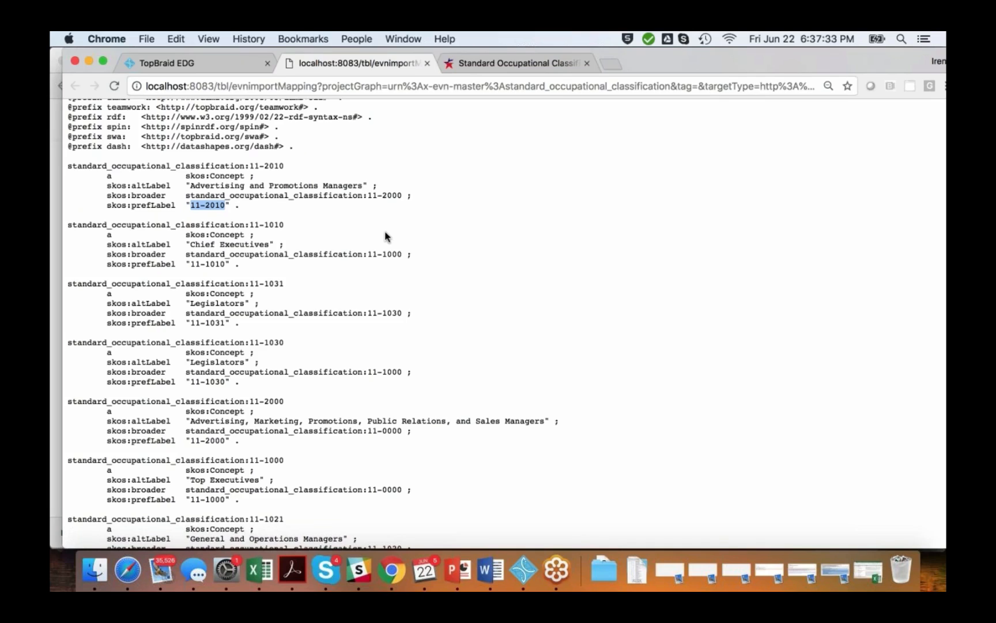
mouse_move(217, 208)
left_mouse_down()
mouse_move(195, 205)
mouse_move(230, 202)
left_mouse_up()
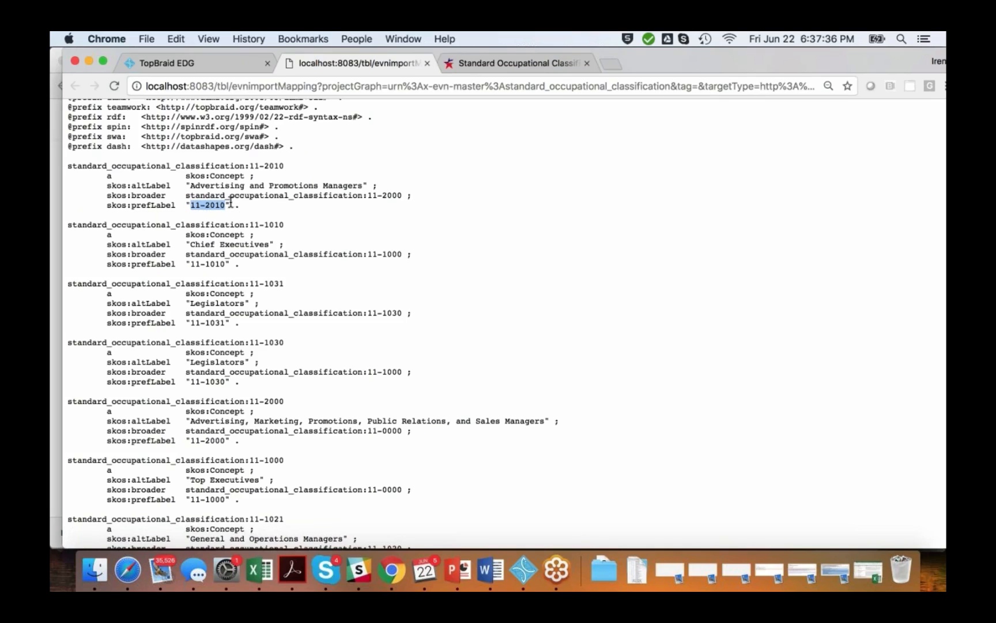
left_click(377, 195)
scroll(396, 234, "down", 5)
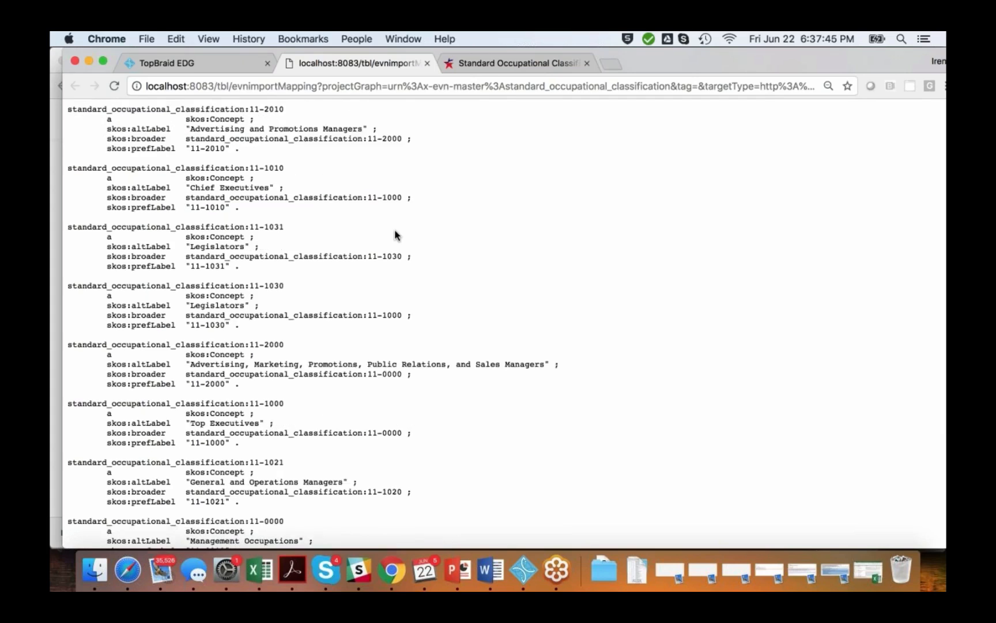
scroll(395, 234, "up", 3)
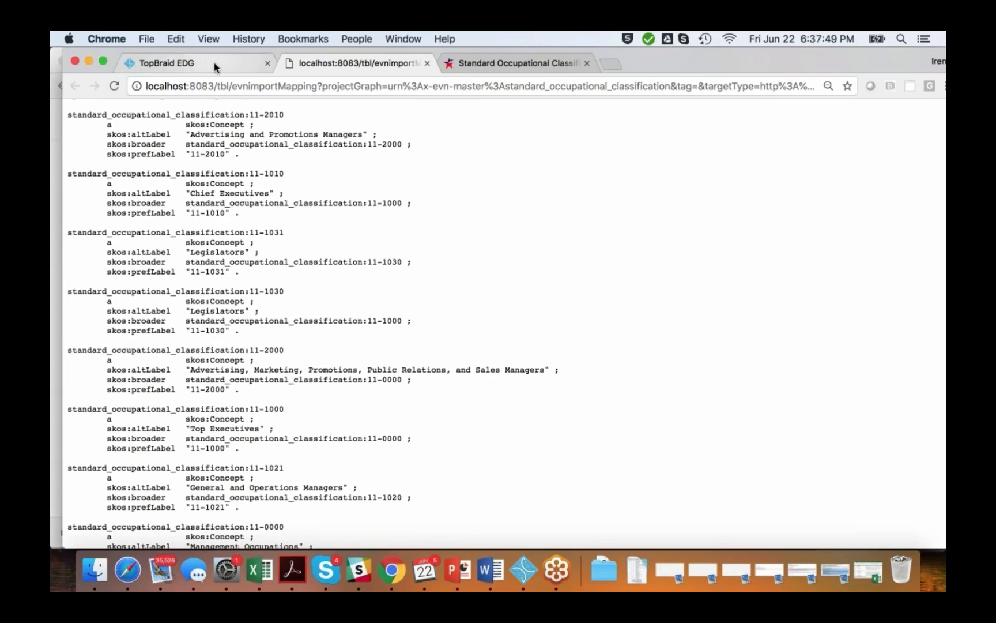
Step: Return to the import mapping and name its reusable mapping template SOC 2018 Template
left_click(214, 63)
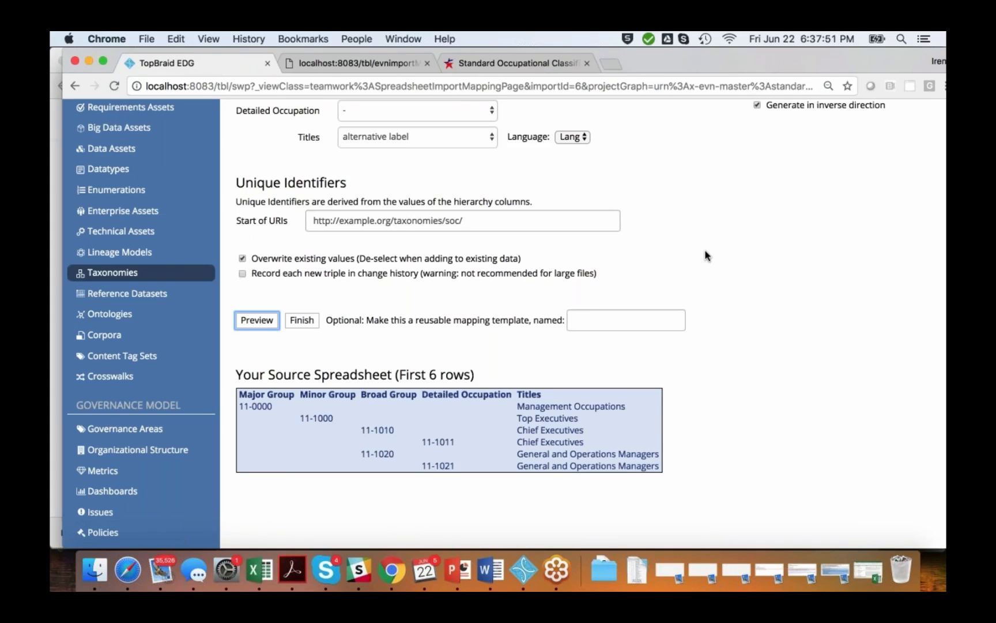
scroll(707, 255, "down", 2)
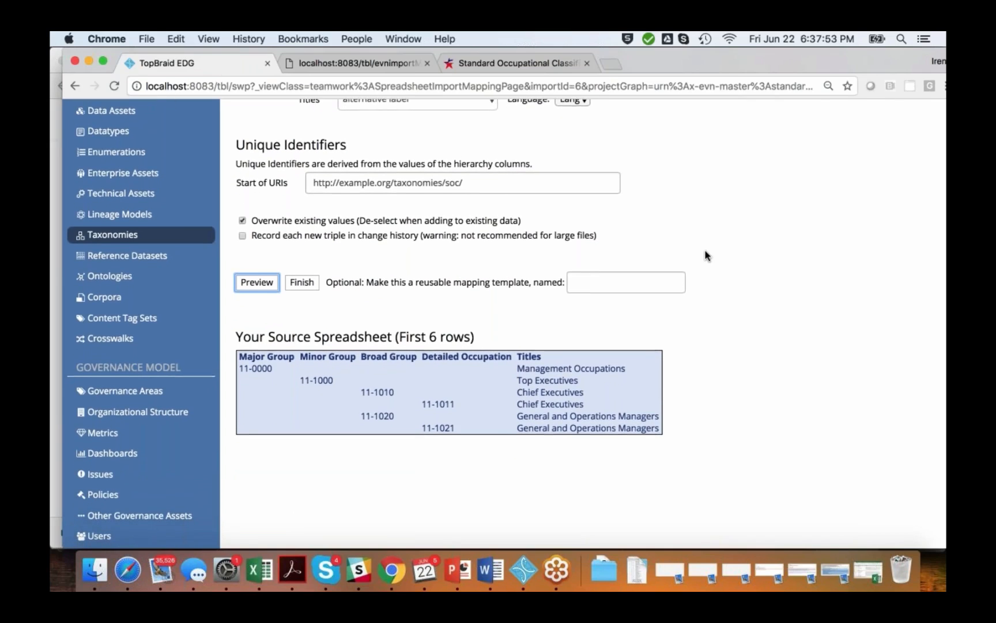
scroll(707, 255, "up", 4)
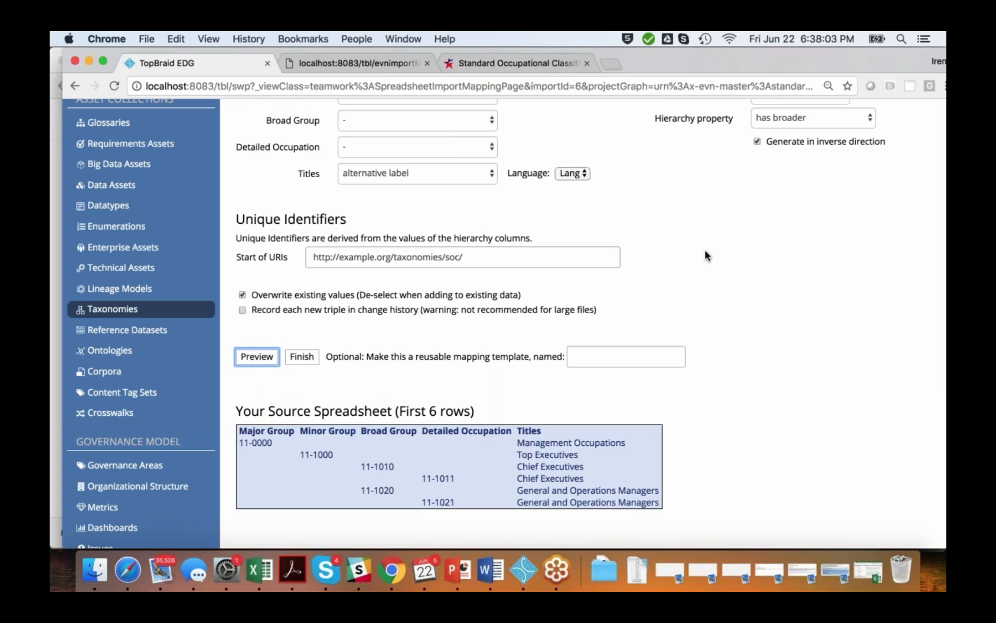
left_click(612, 354)
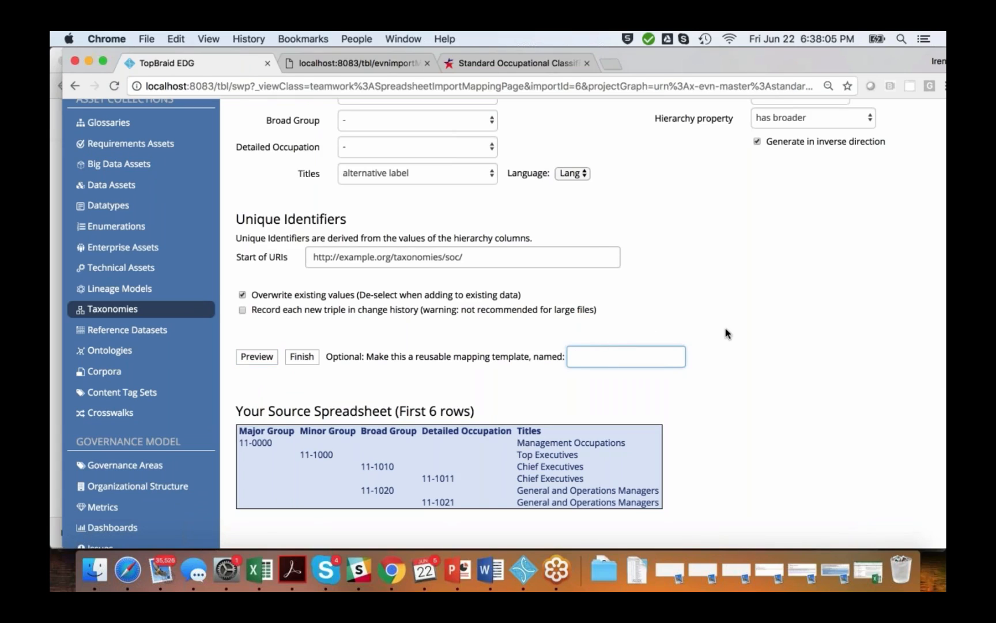
type("SOC 2018 Template")
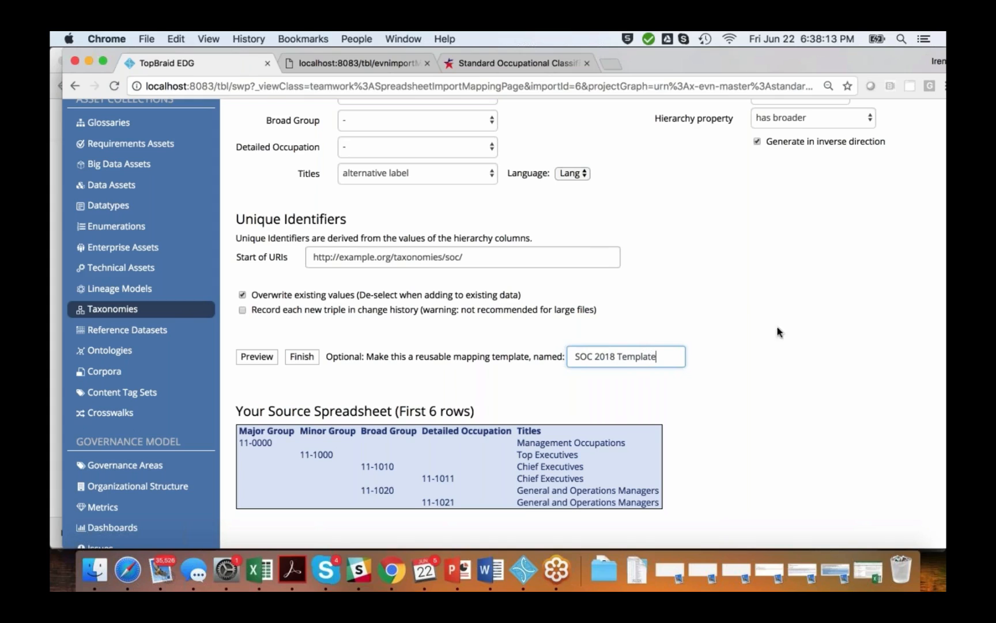
Step: Review the column mapping and hierarchy settings once more and finish the spreadsheet import
scroll(796, 328, "up", 3)
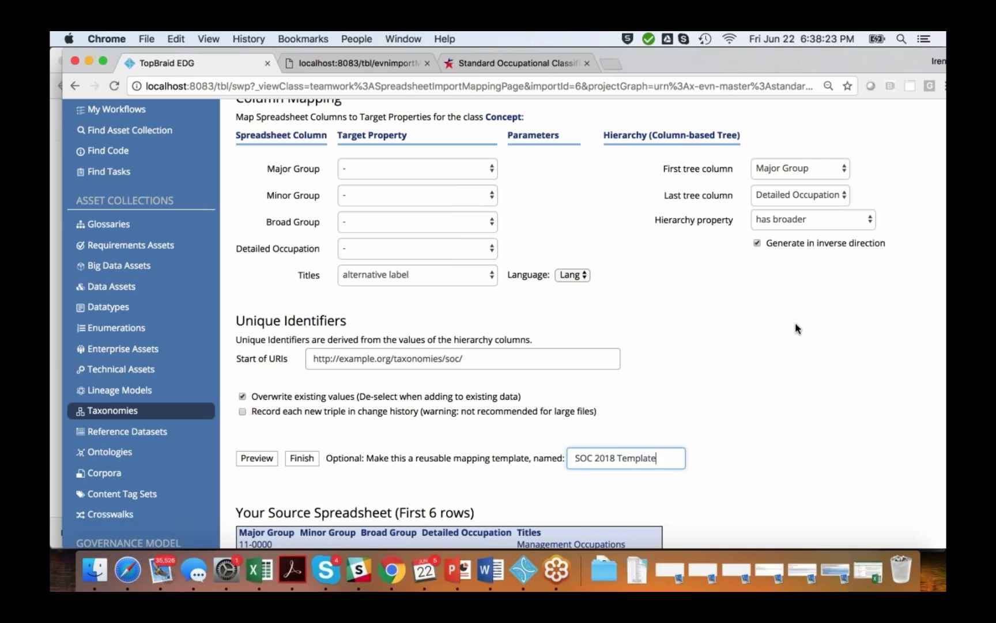
scroll(795, 328, "down", 3)
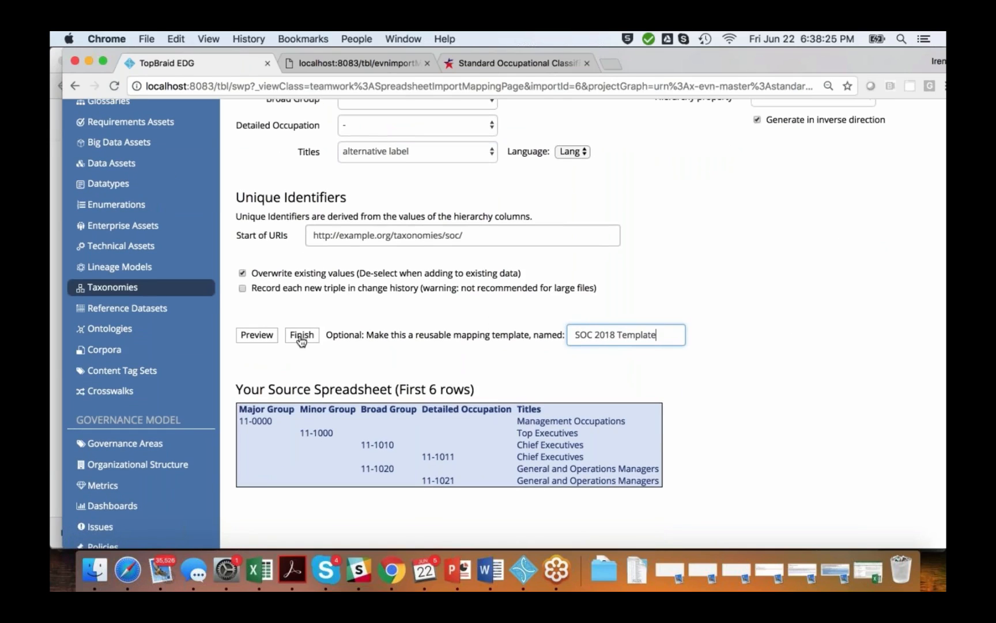
left_click(301, 340)
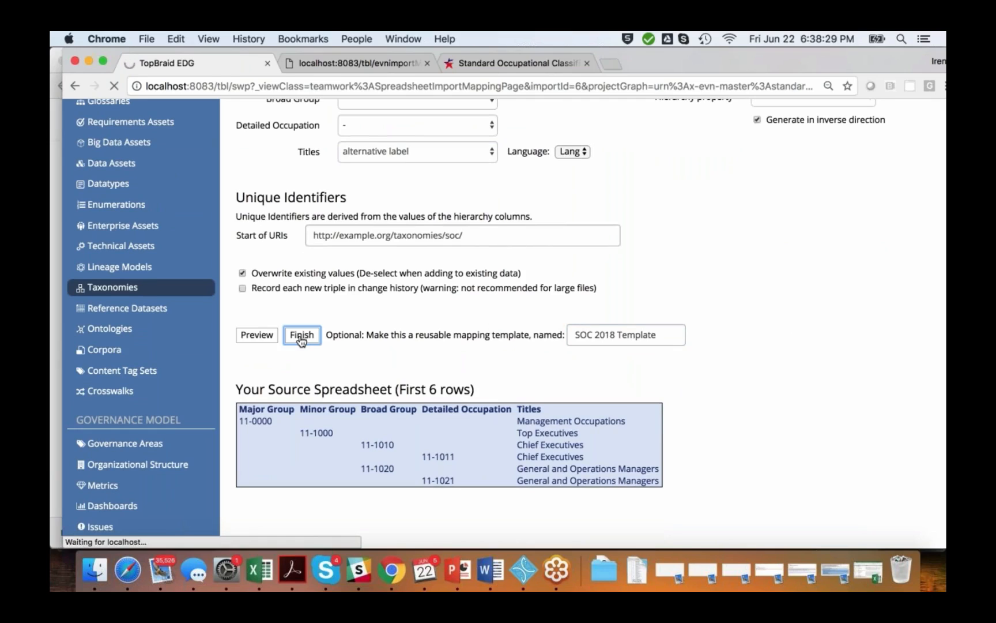
left_click(933, 85)
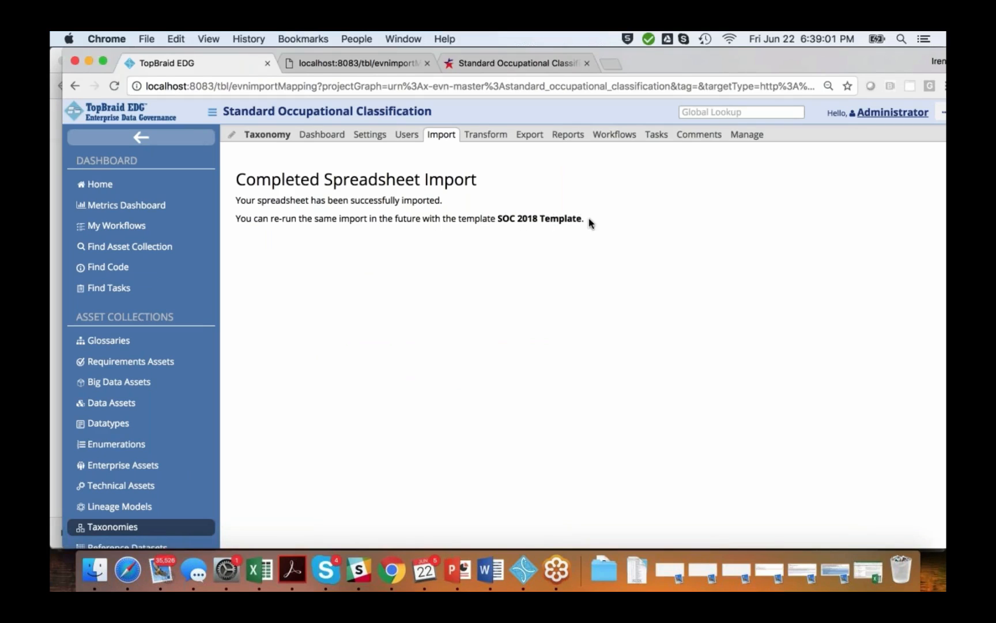
Step: Open the taxonomy's concept hierarchy, expand the imported scheme down through 11-0000 and 11-1000, and view the details of 11-1000
left_click(260, 137)
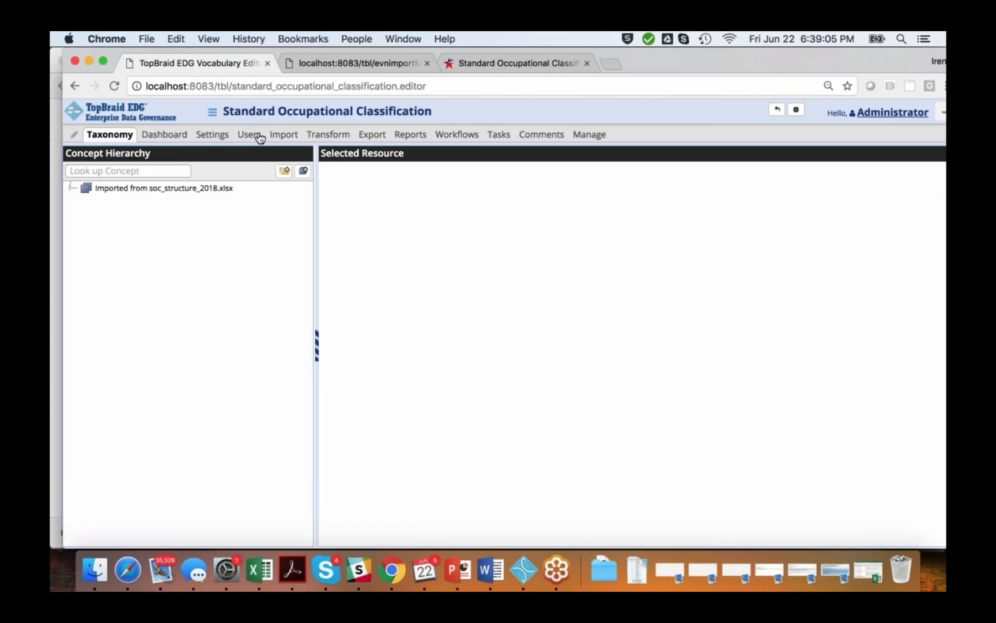
left_click(71, 190)
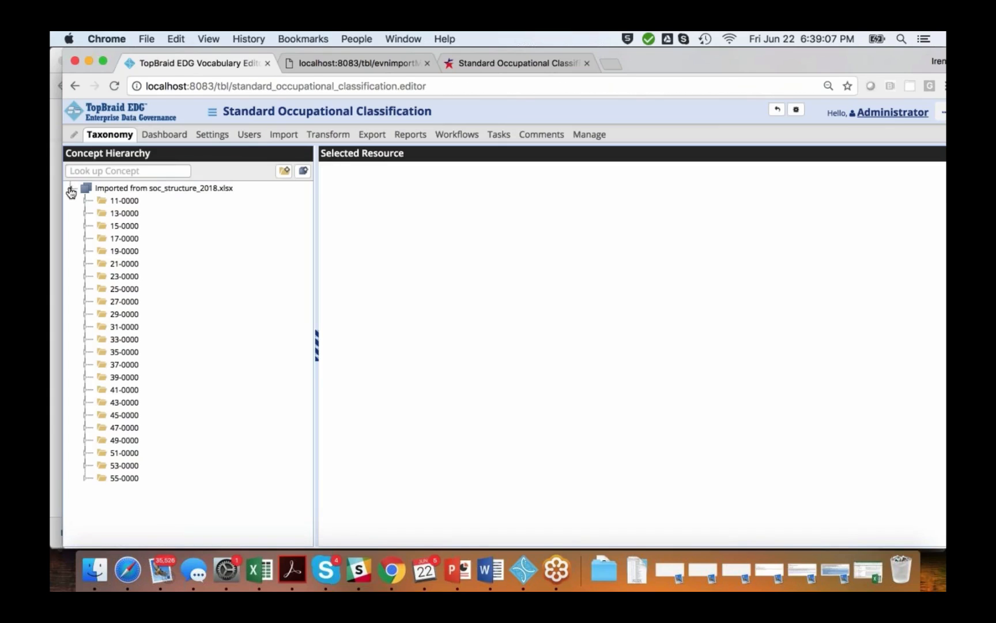
left_click(86, 202)
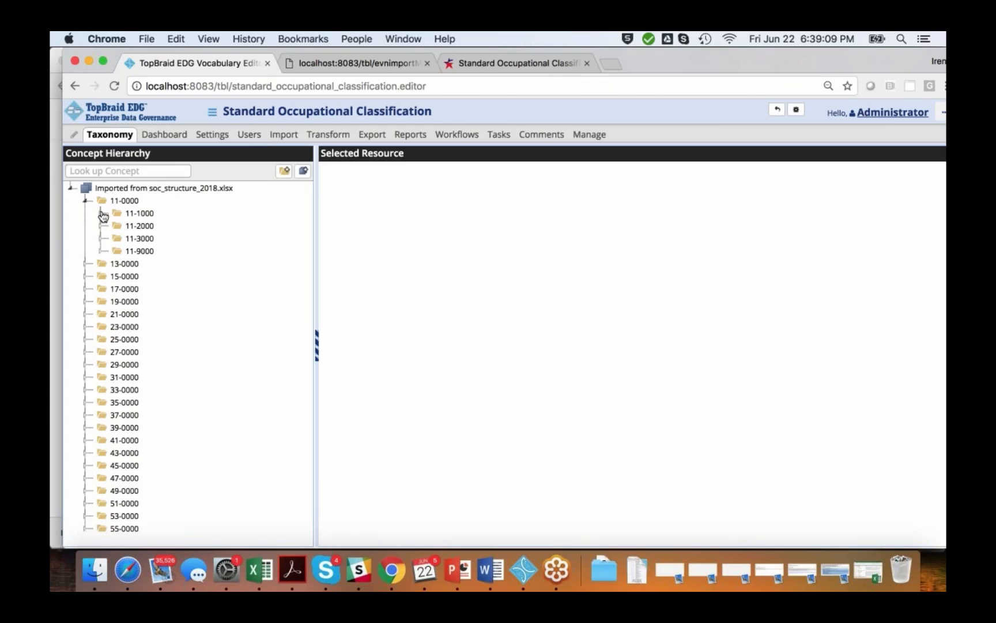
left_click(101, 213)
left_click(139, 215)
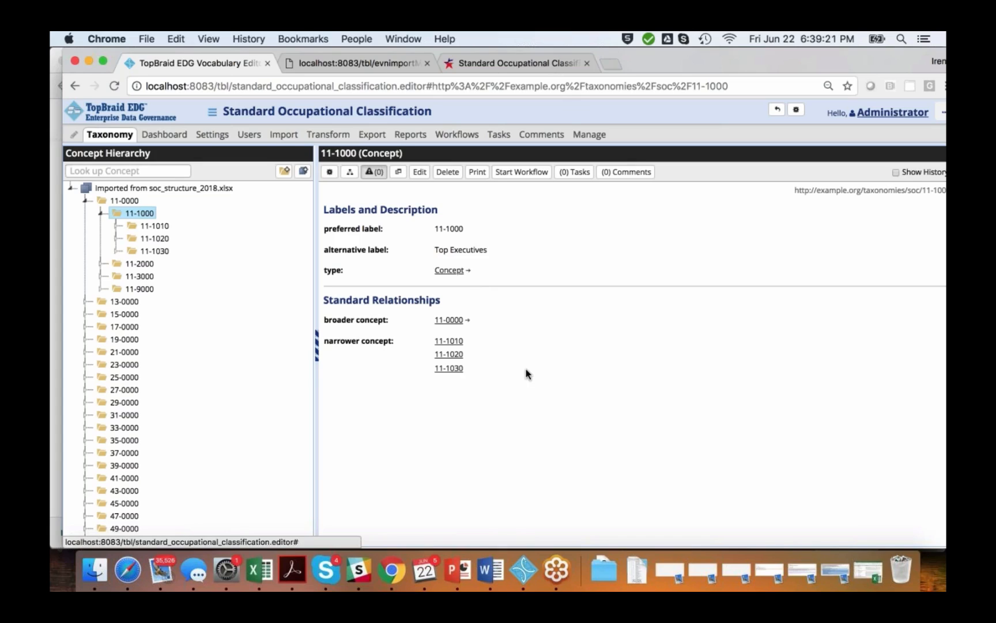
Step: Inspect the properties of the imported concept scheme and of its top concept 11-0000
left_click(177, 195)
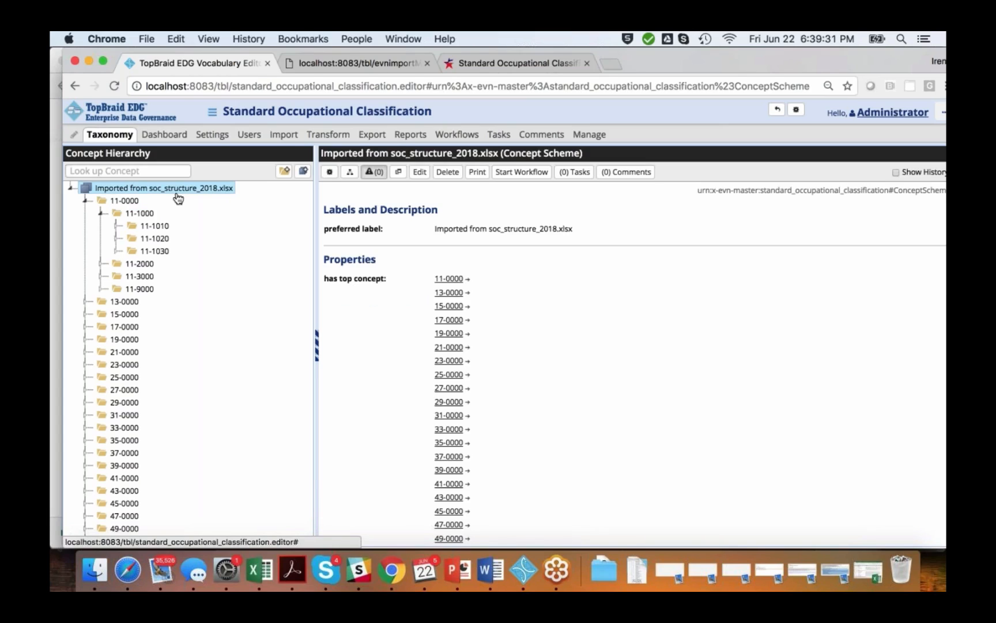
mouse_move(427, 236)
left_click(126, 202)
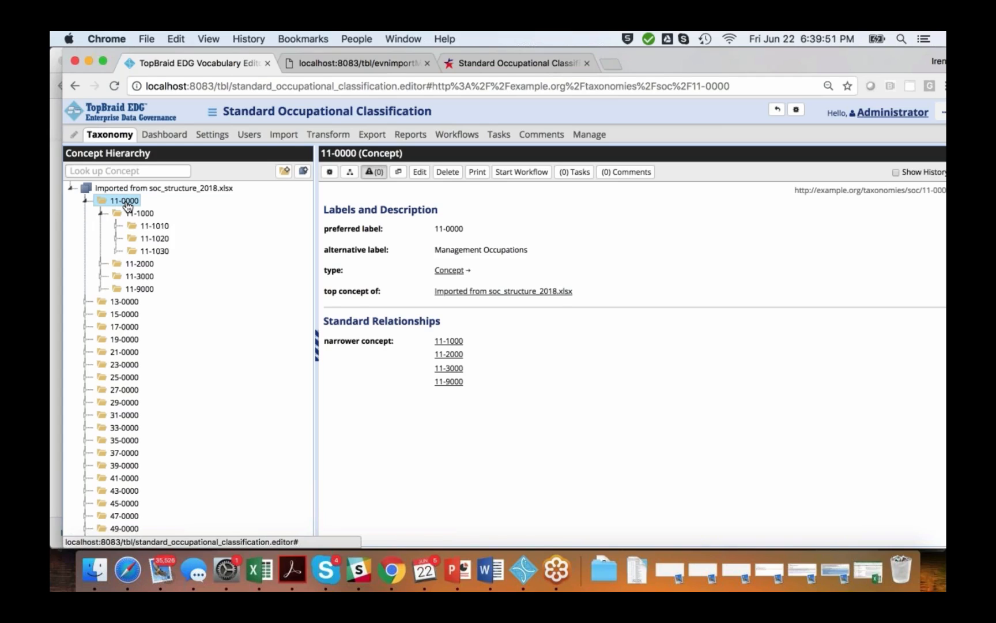
Step: Switch to the BLS 2018 SOC page, open the 2018 SOC Definitions PDF, and read the definition of 11-1011 Chief Executives
left_click(473, 65)
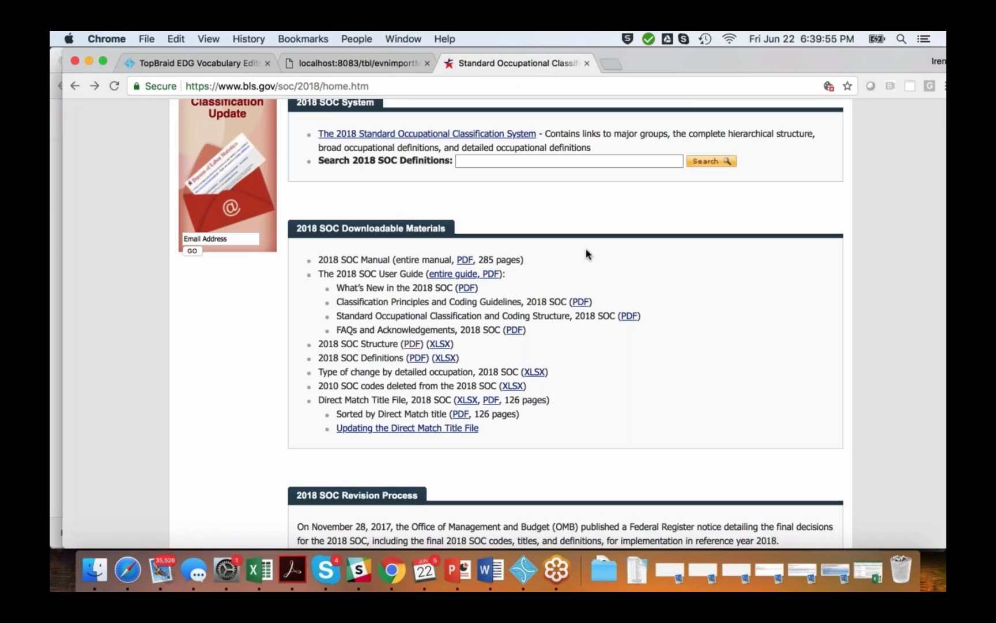
scroll(586, 248, "up", 6)
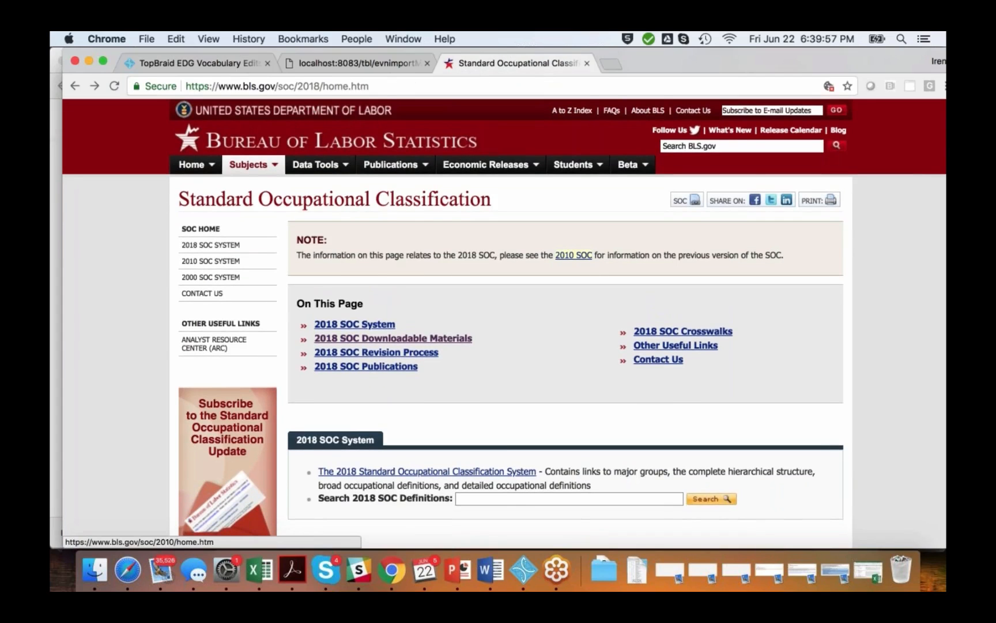
scroll(573, 255, "down", 10)
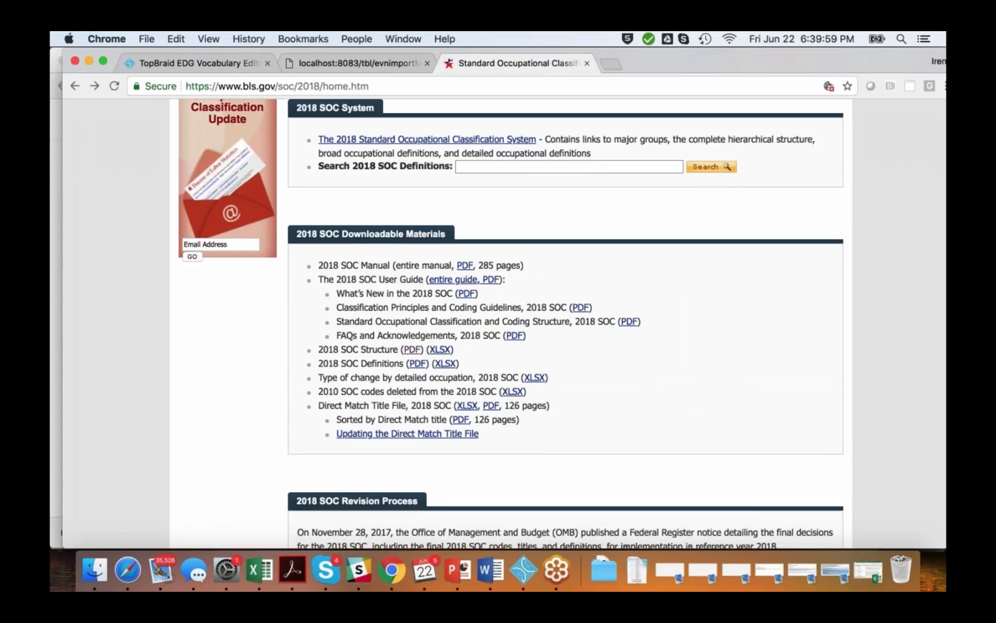
scroll(569, 251, "down", 2)
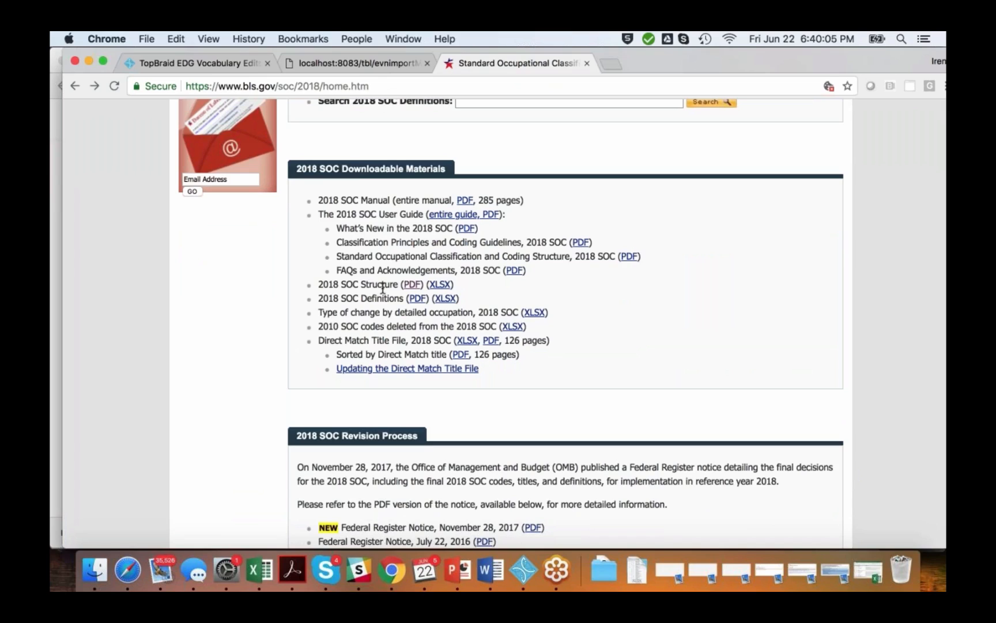
left_click(416, 298)
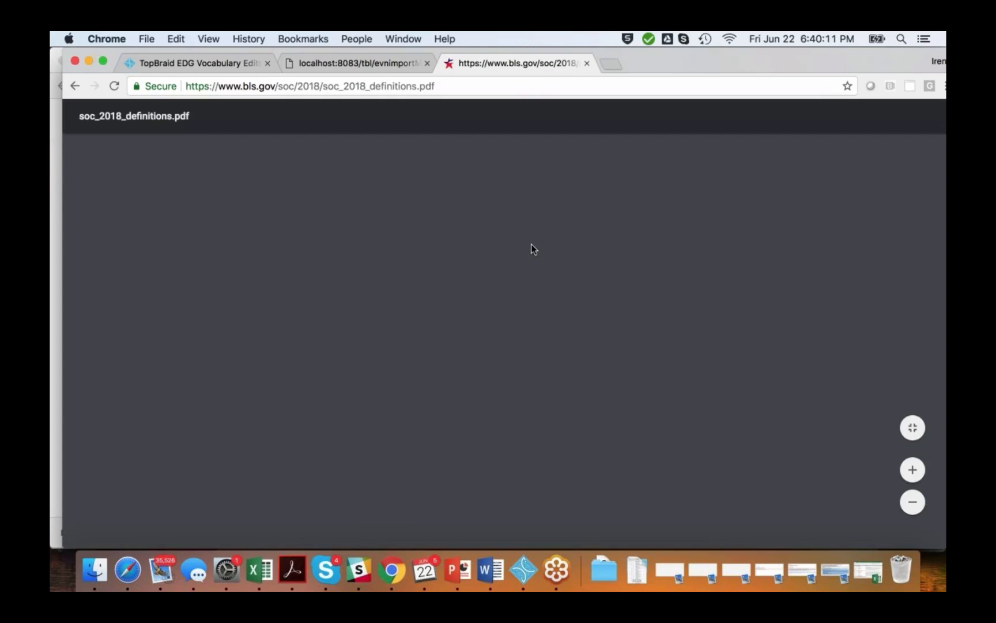
scroll(510, 340, "down", 15)
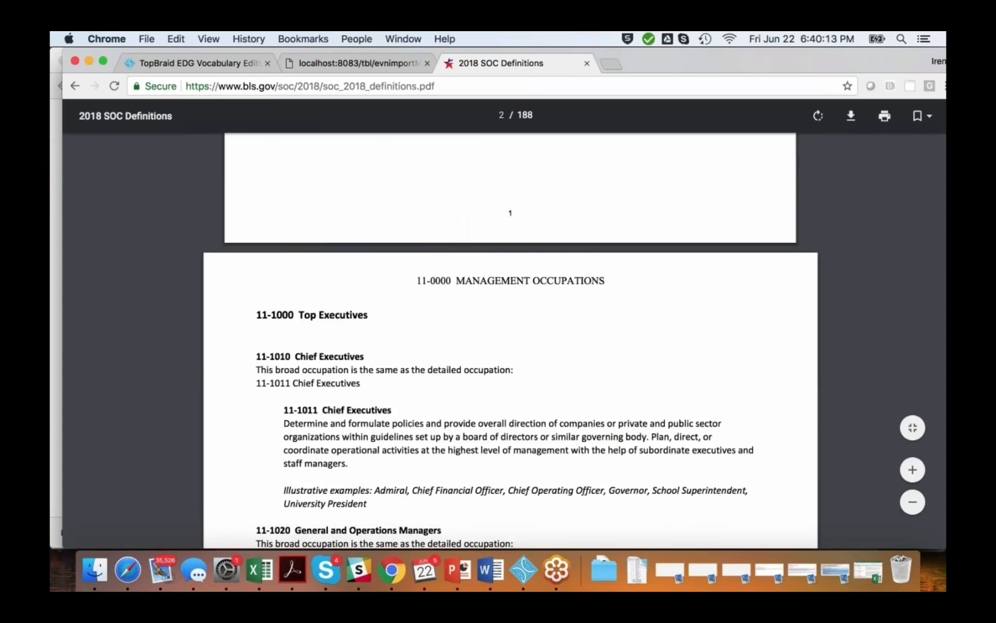
scroll(518, 238, "up", 5)
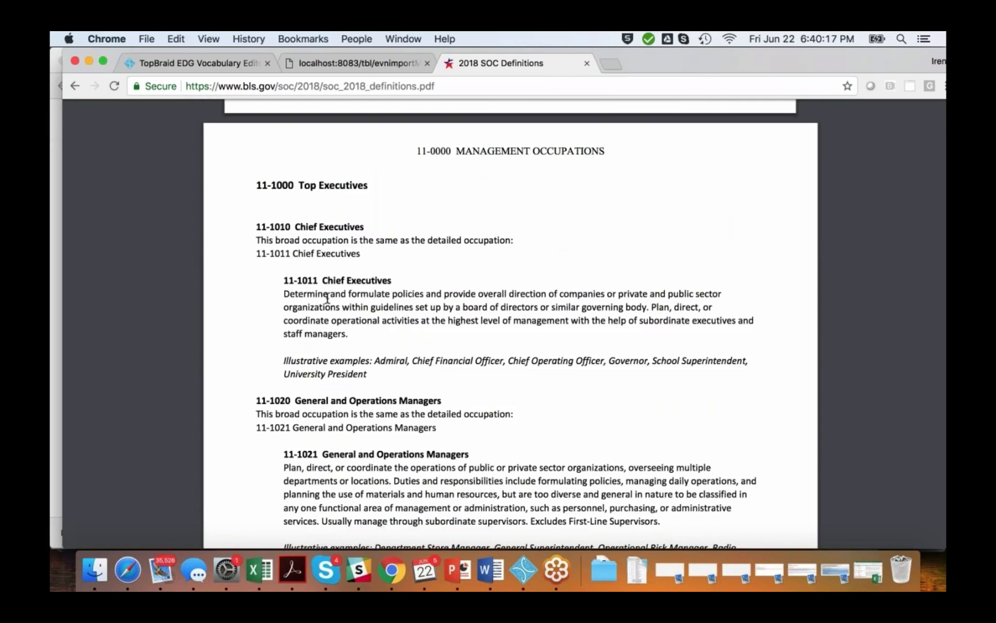
left_click_drag(283, 294, 375, 345)
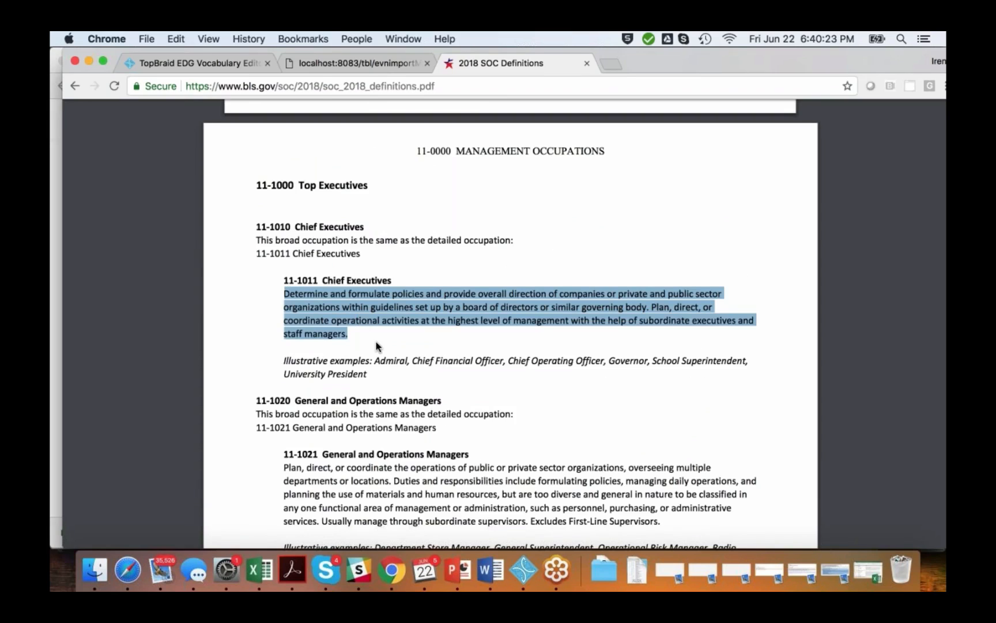
Step: Return to the BLS downloadable materials and download the 2018 SOC Definitions in XLSX format
left_click(74, 88)
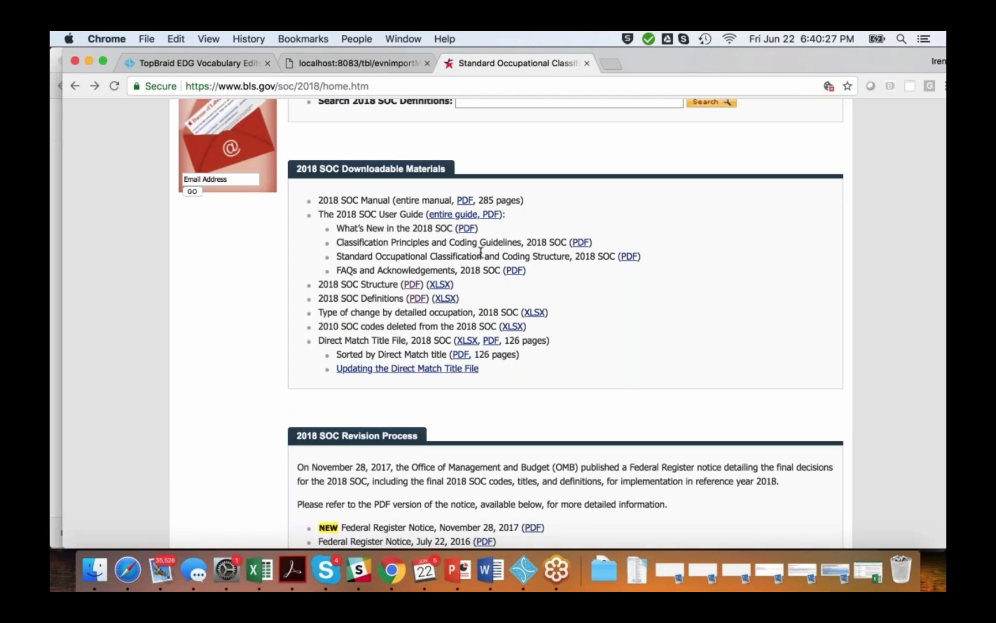
left_click(448, 299)
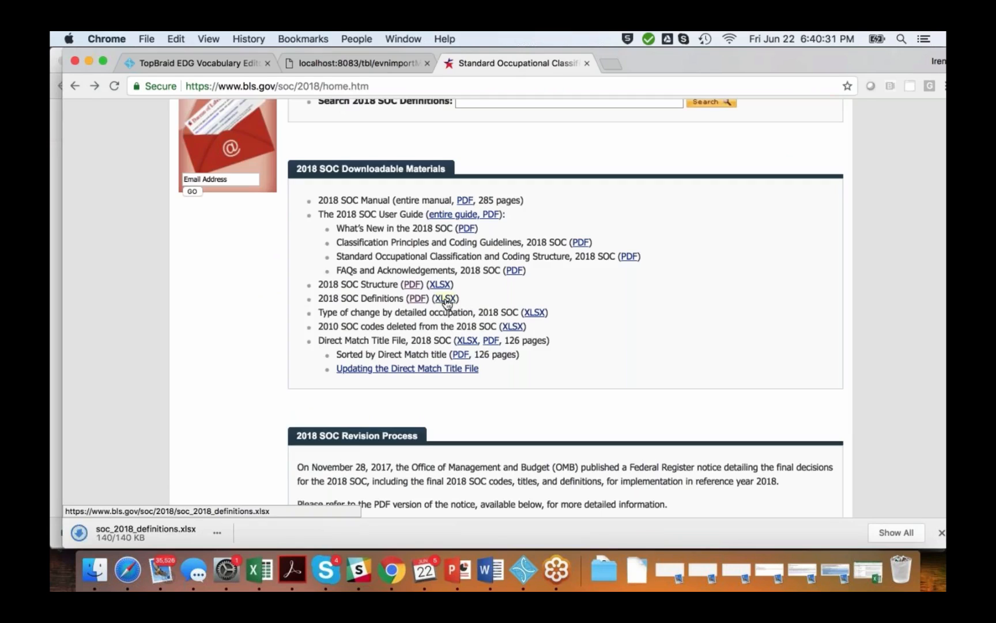
Step: Open the downloaded soc_2018_definitions.xlsx and review its SOC Group, SOC Code, SOC Title and SOC Definition columns
left_click(637, 571)
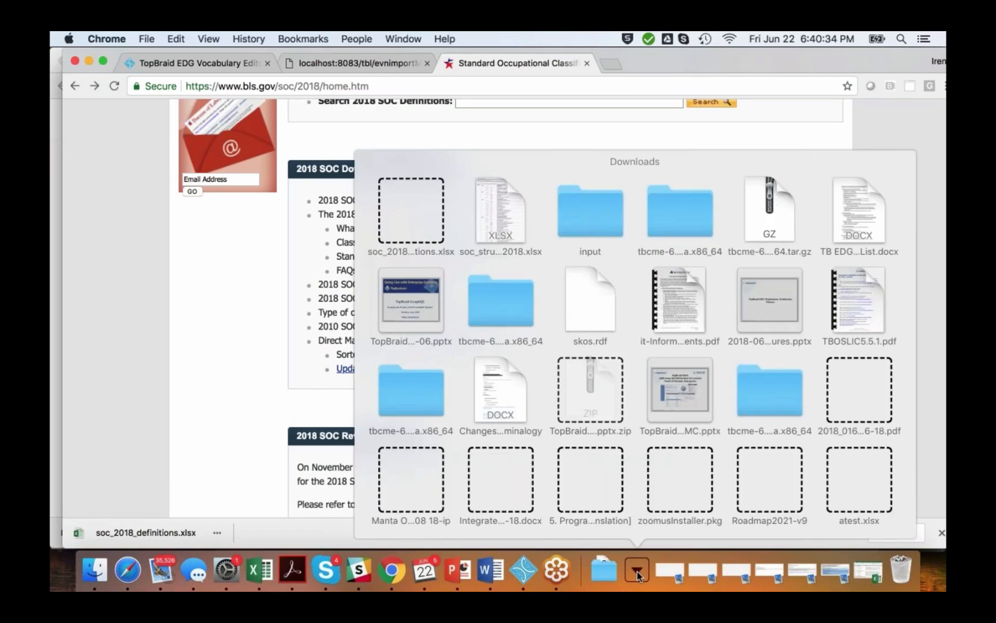
left_click(411, 210)
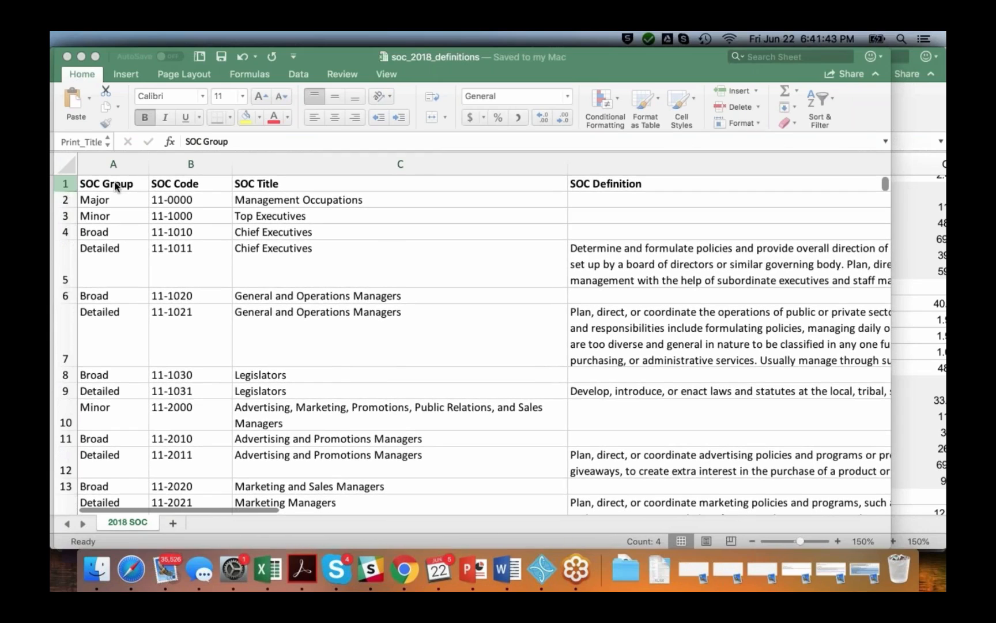
left_click(115, 185)
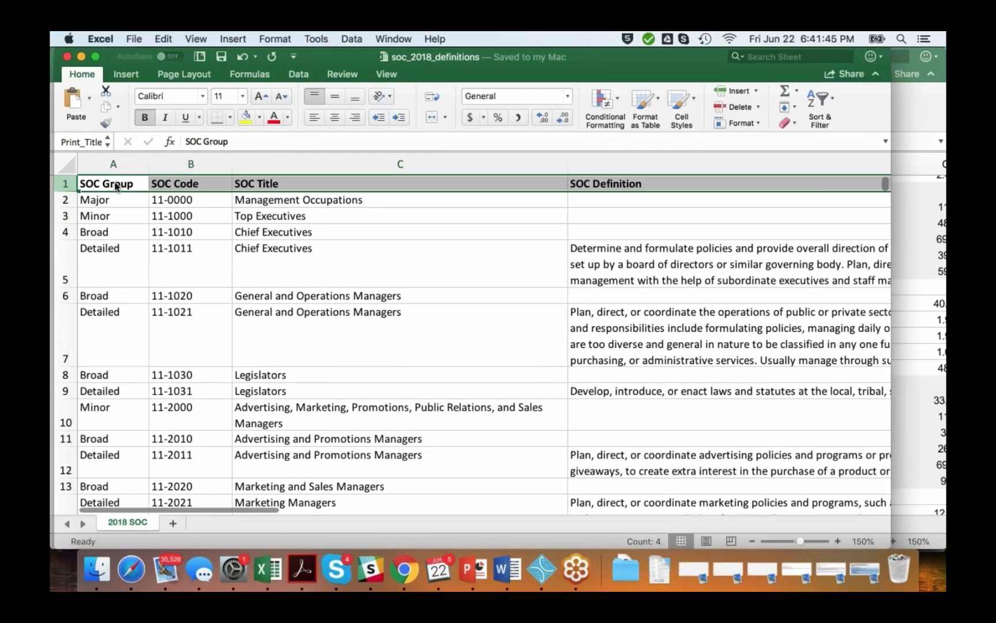
left_click(184, 185)
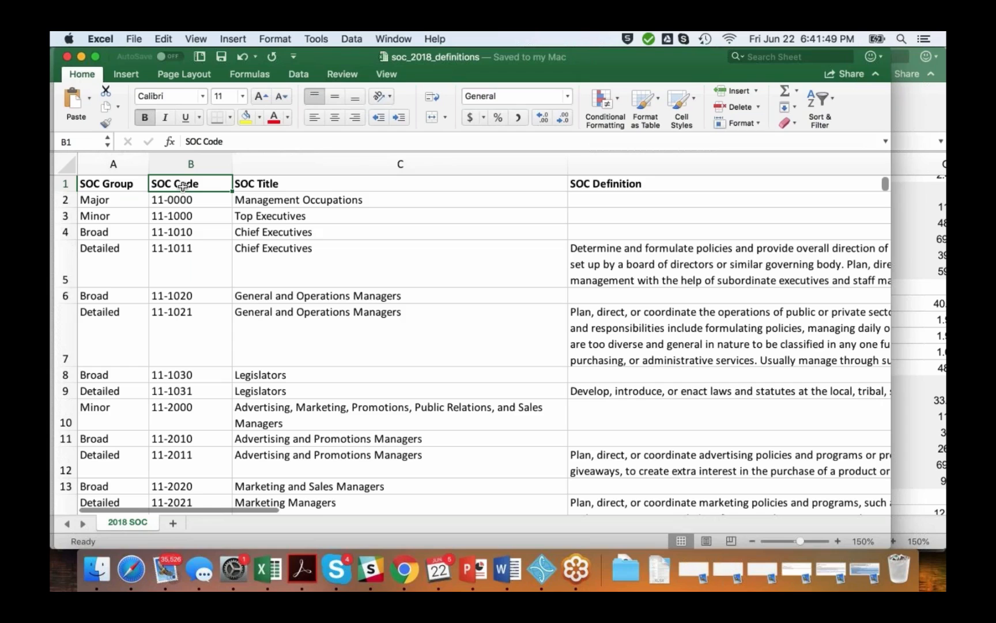
scroll(194, 269, "down", 3)
scroll(194, 269, "up", 3)
left_click(279, 183)
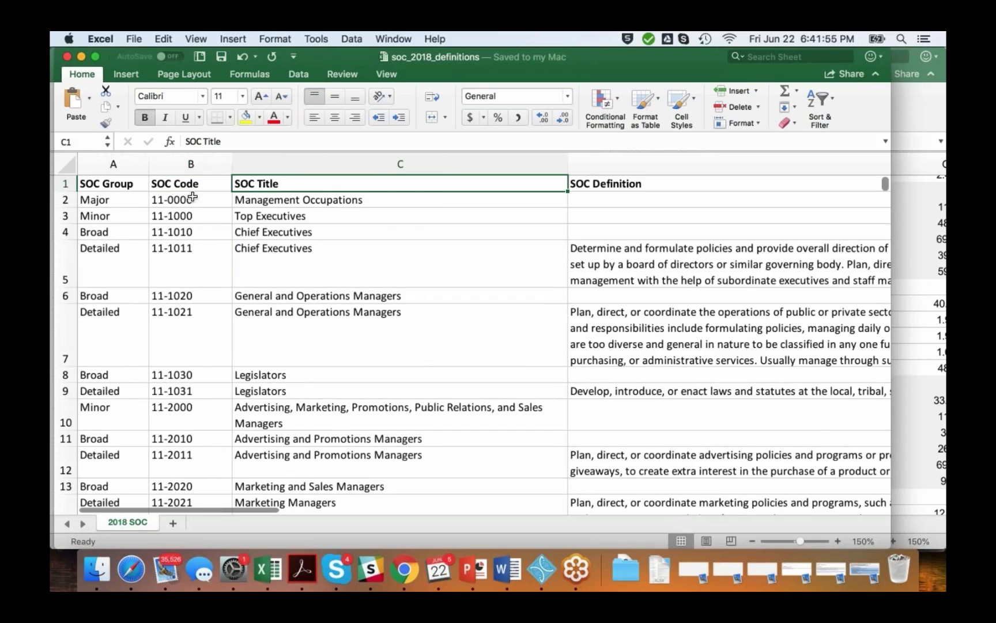
left_click(607, 184)
scroll(607, 237, "down", 5)
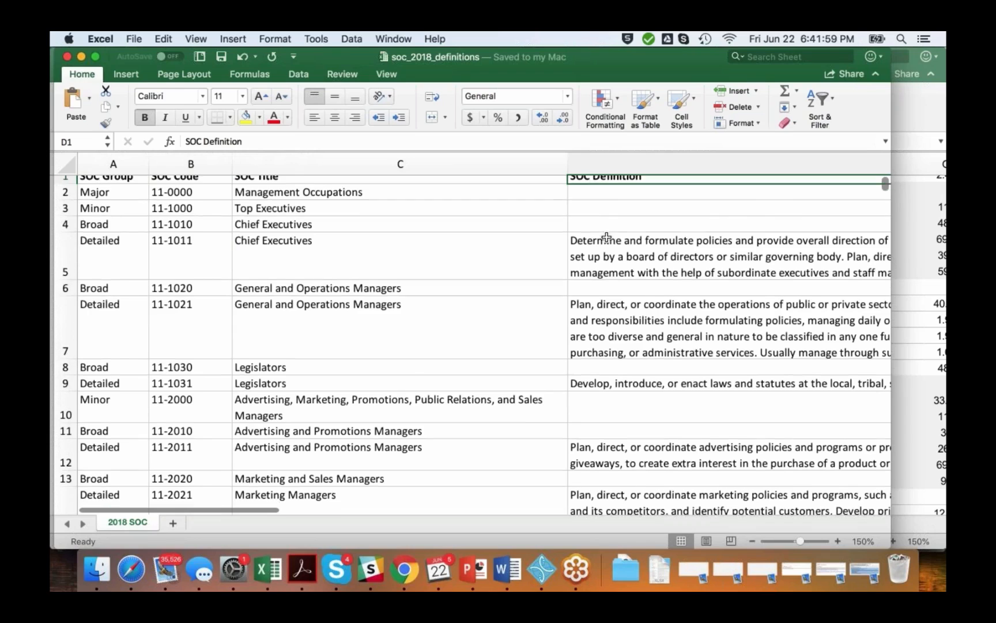
scroll(607, 236, "up", 3)
scroll(607, 237, "up", 2)
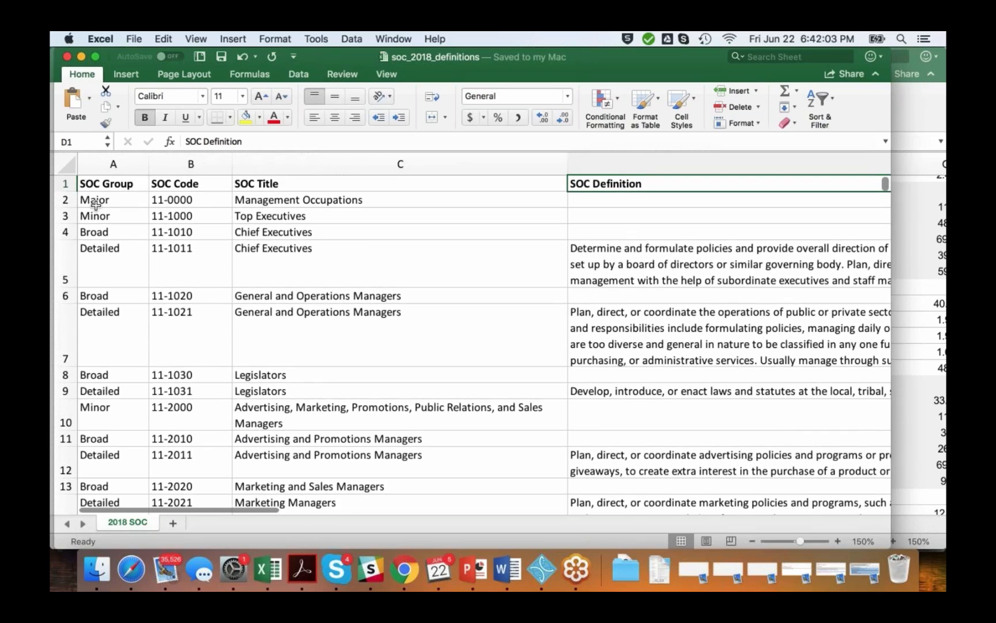
Step: Examine the group levels in the SOC Group column and check the SOC Definition column against them
scroll(96, 204, "down", 2)
scroll(95, 204, "up", 2)
left_click(95, 204)
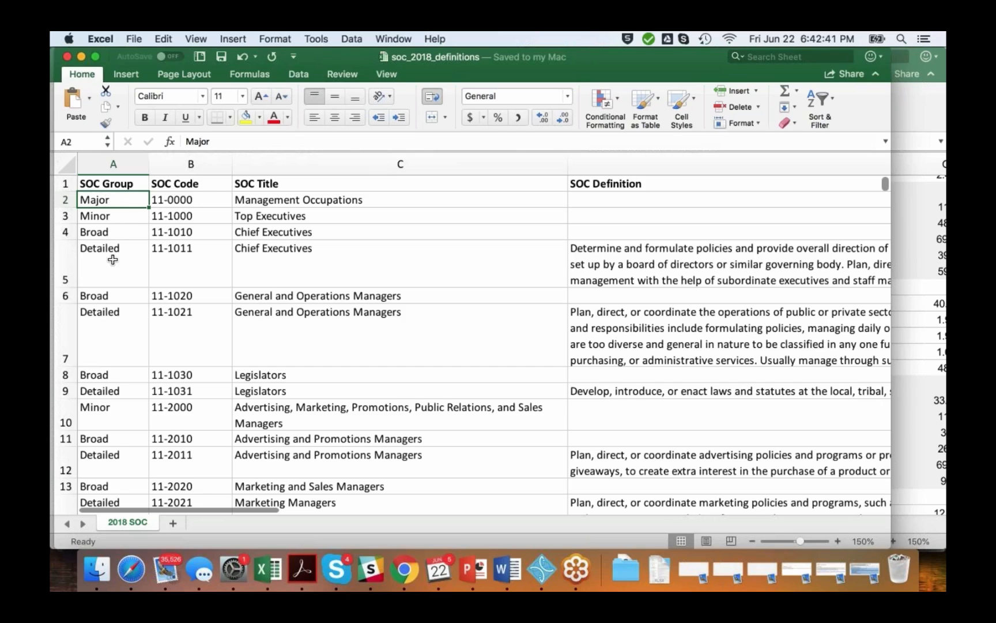
left_click(107, 164)
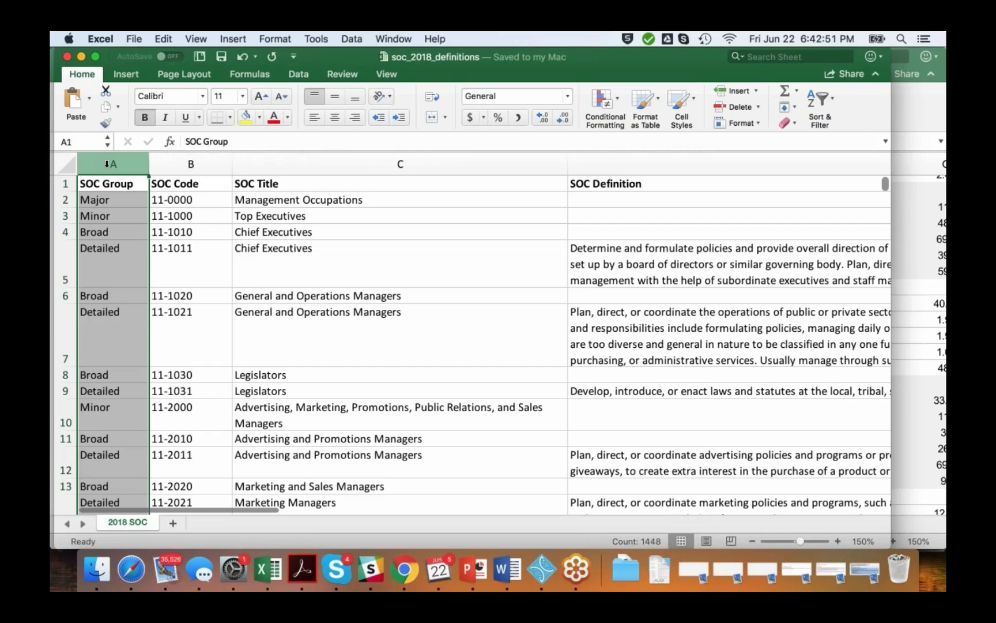
left_click(612, 182)
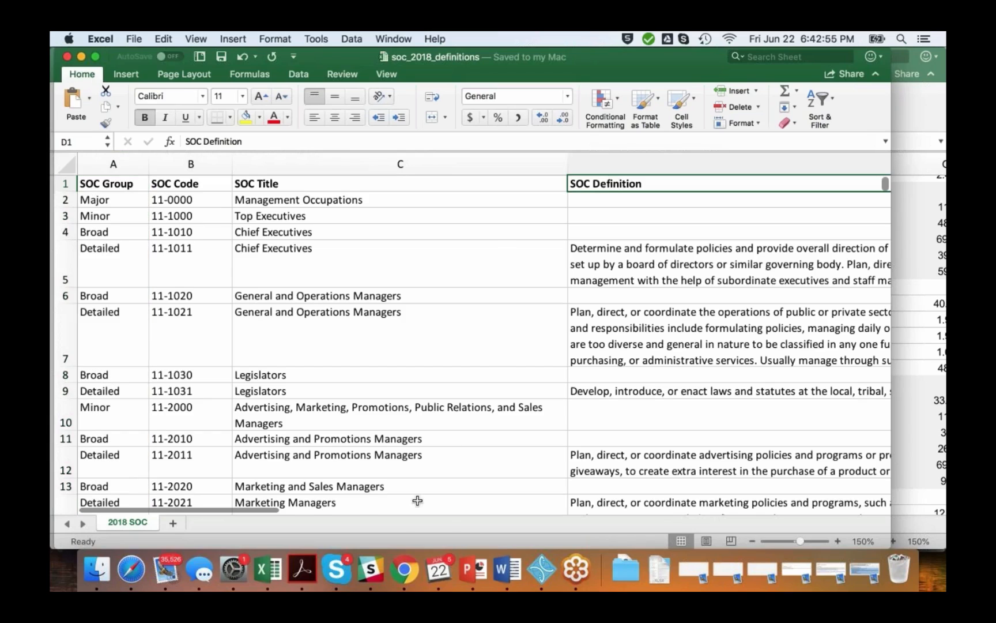
Step: Switch to Chrome, close the leftover import page, and open Import Spreadsheet using Pattern for the Standard Occupational Classification taxonomy
left_click(404, 571)
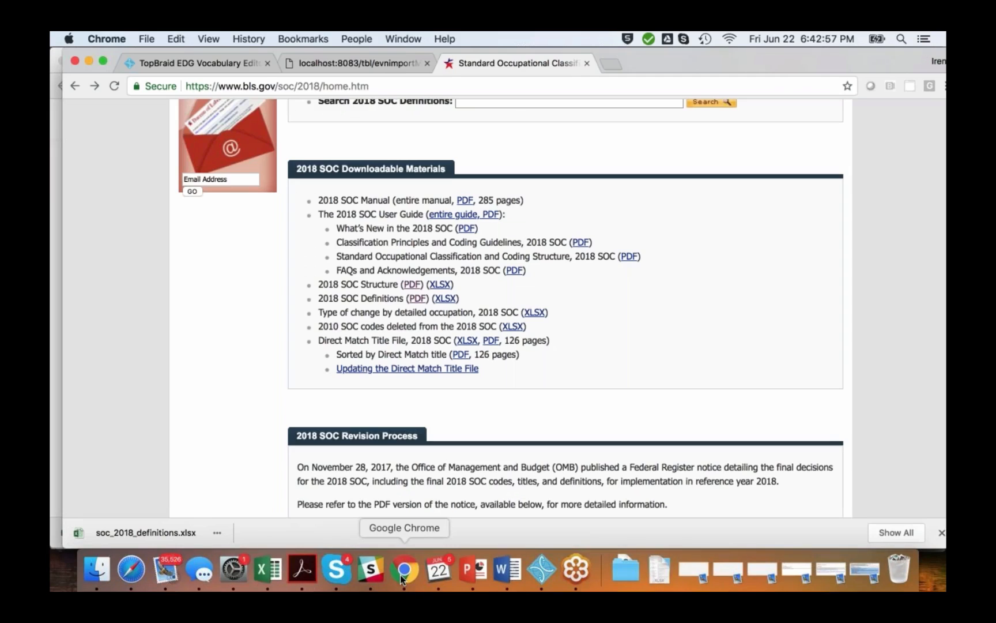
left_click(426, 63)
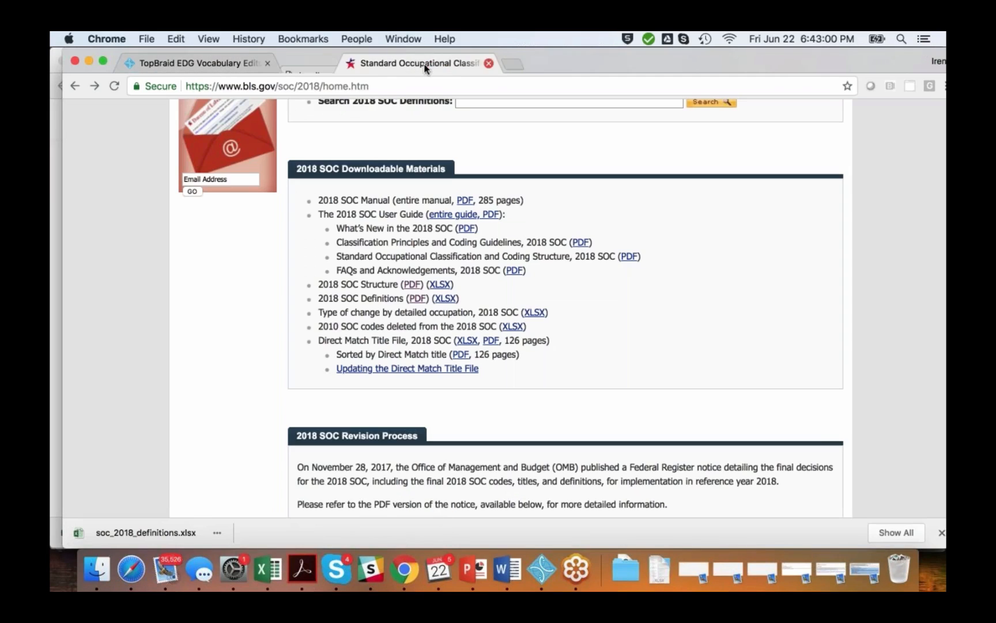
left_click(208, 62)
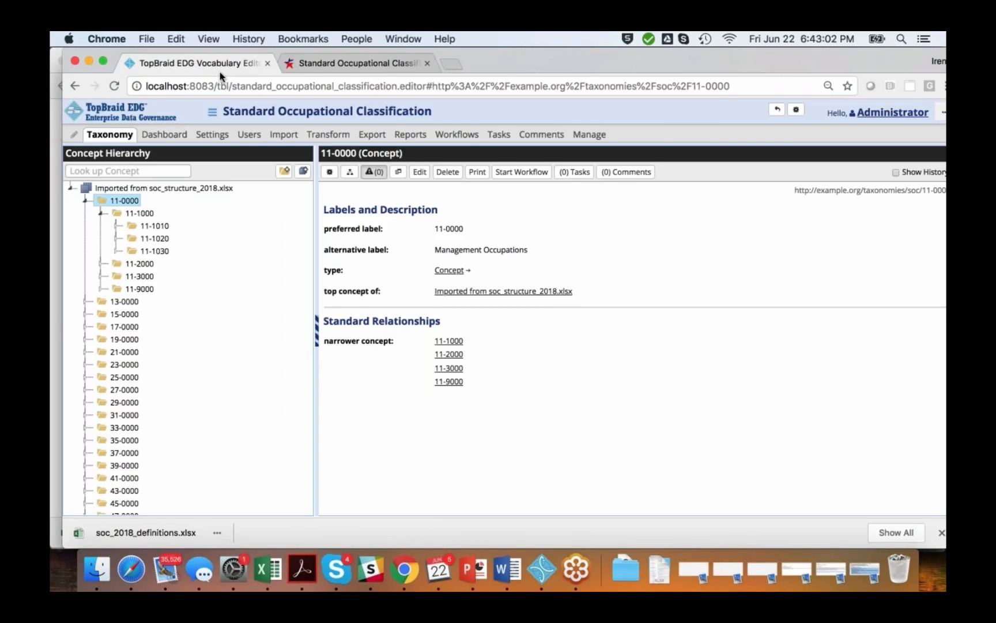
left_click(285, 135)
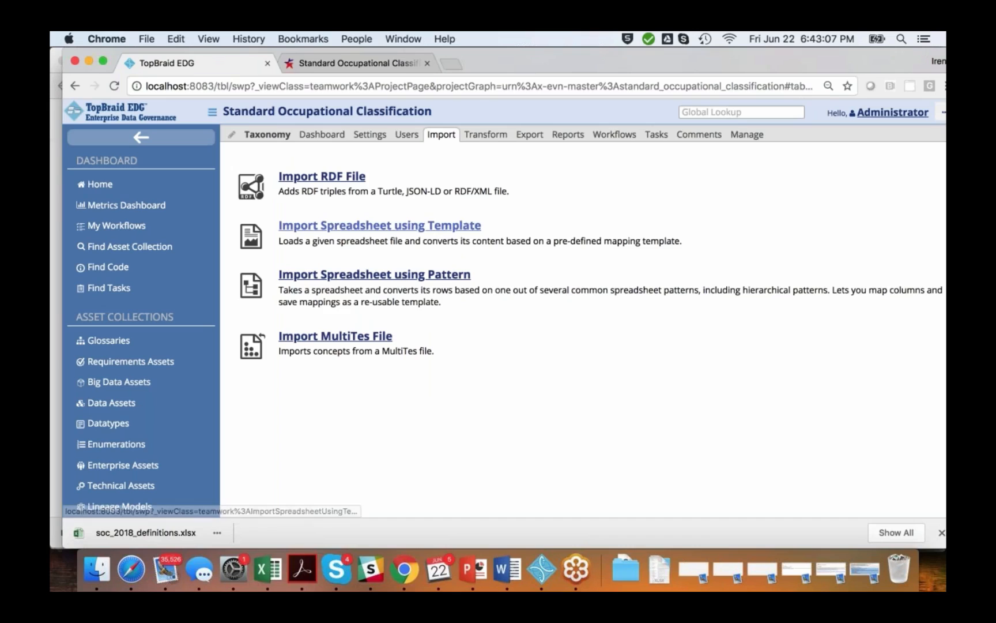
left_click(367, 275)
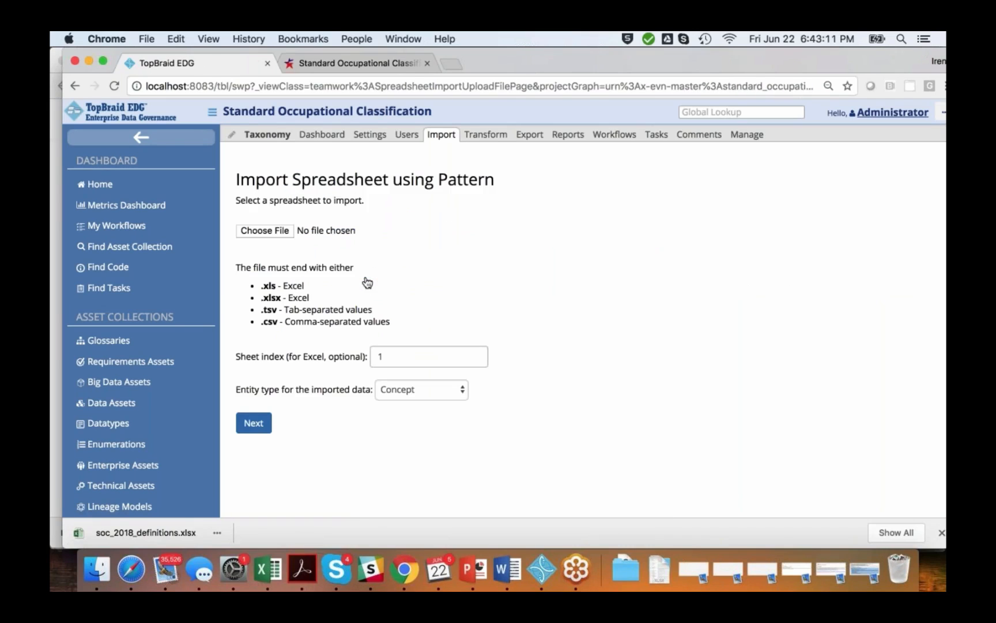
Step: Load soc_2018_definitions.xlsx from the input folder as the spreadsheet to import and continue to the spreadsheet type selection
left_click(270, 230)
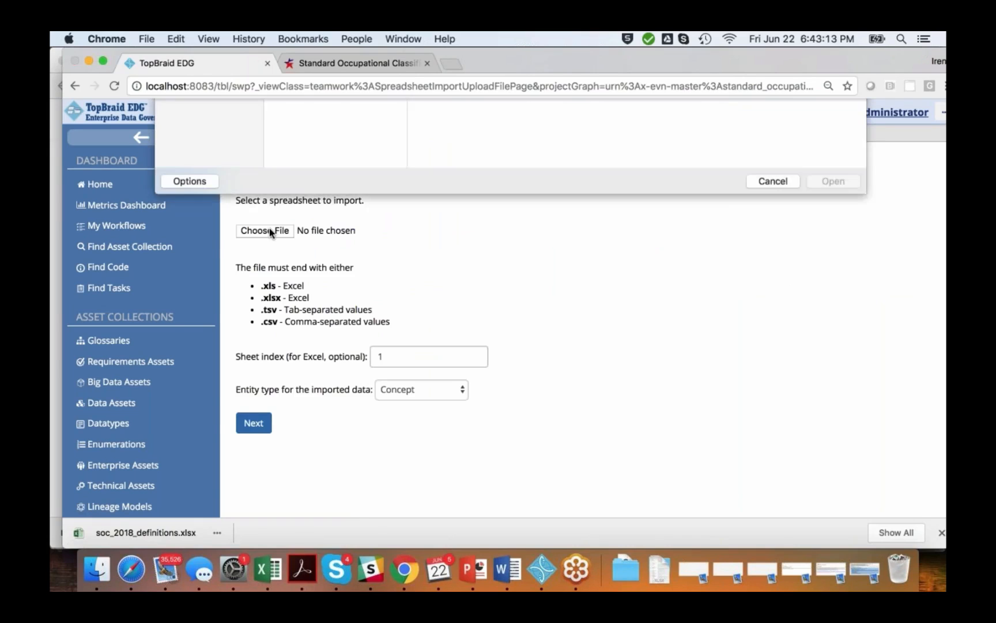
left_click(354, 132)
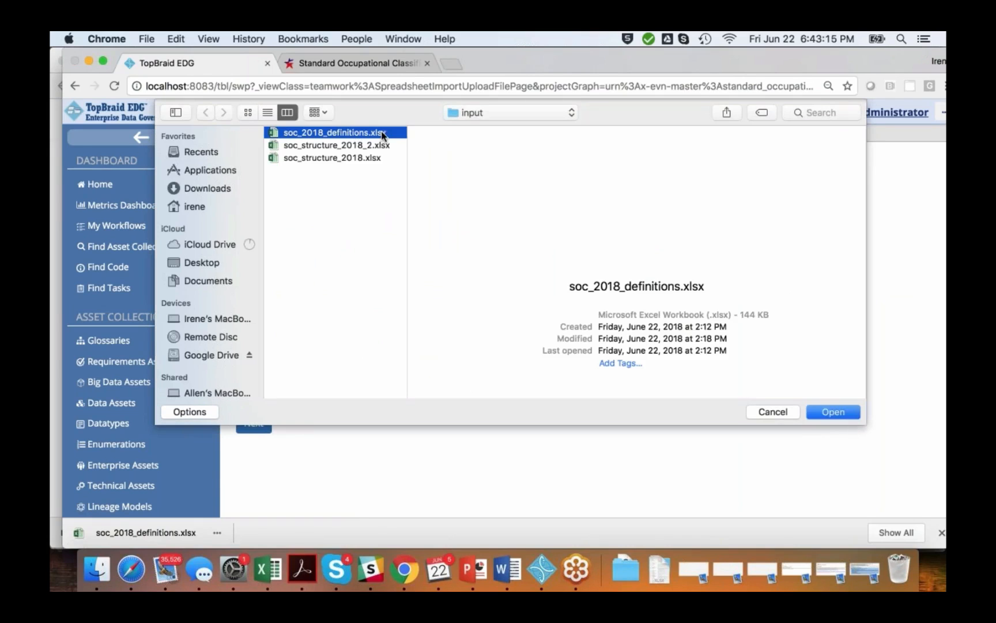
left_click(822, 413)
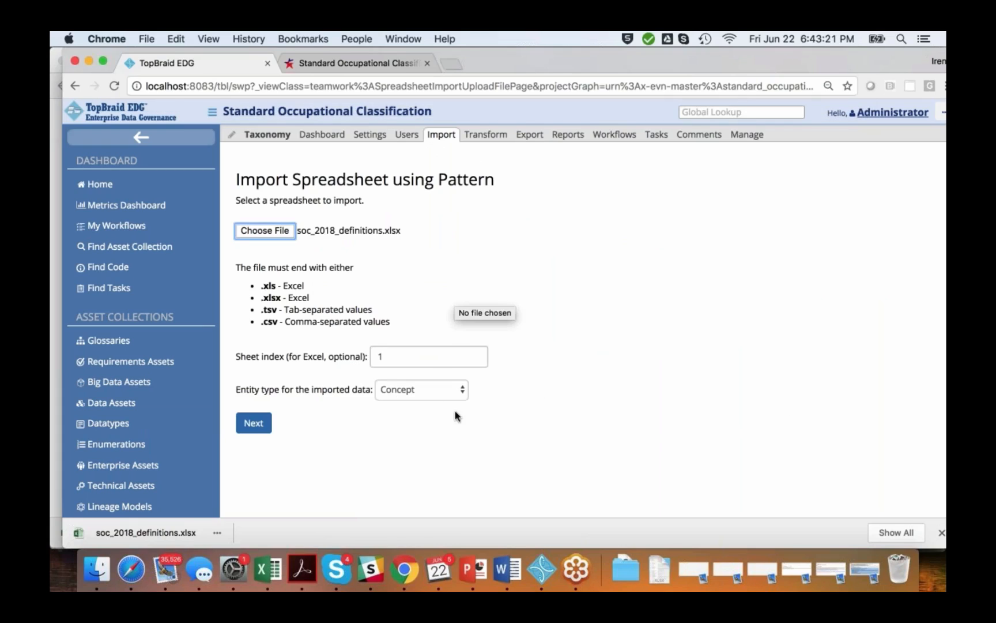
left_click(253, 423)
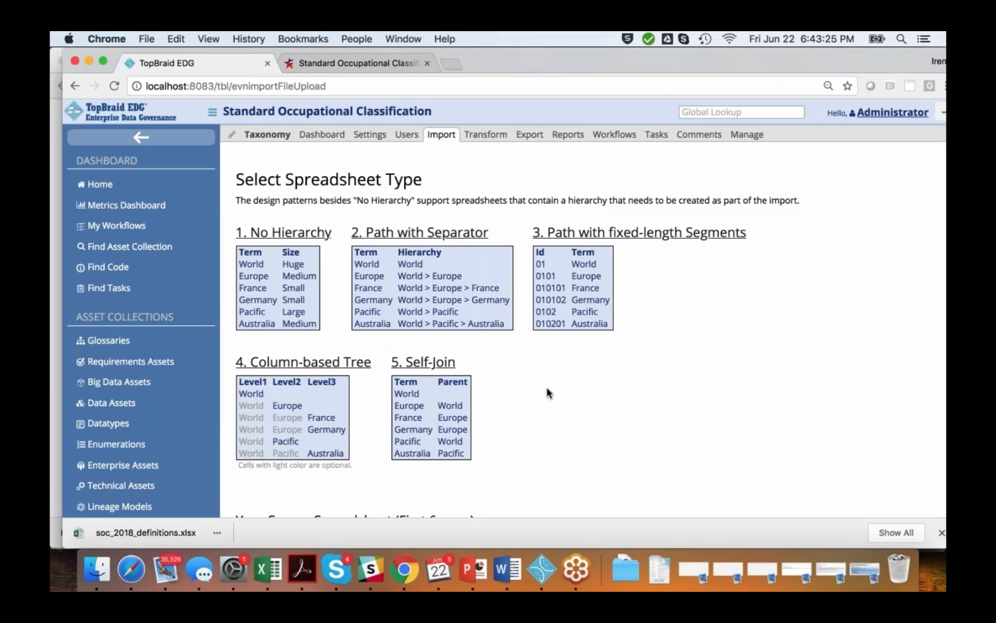
Step: Compare the source spreadsheet preview with the available patterns and select No Hierarchy as the spreadsheet type
scroll(548, 393, "down", 10)
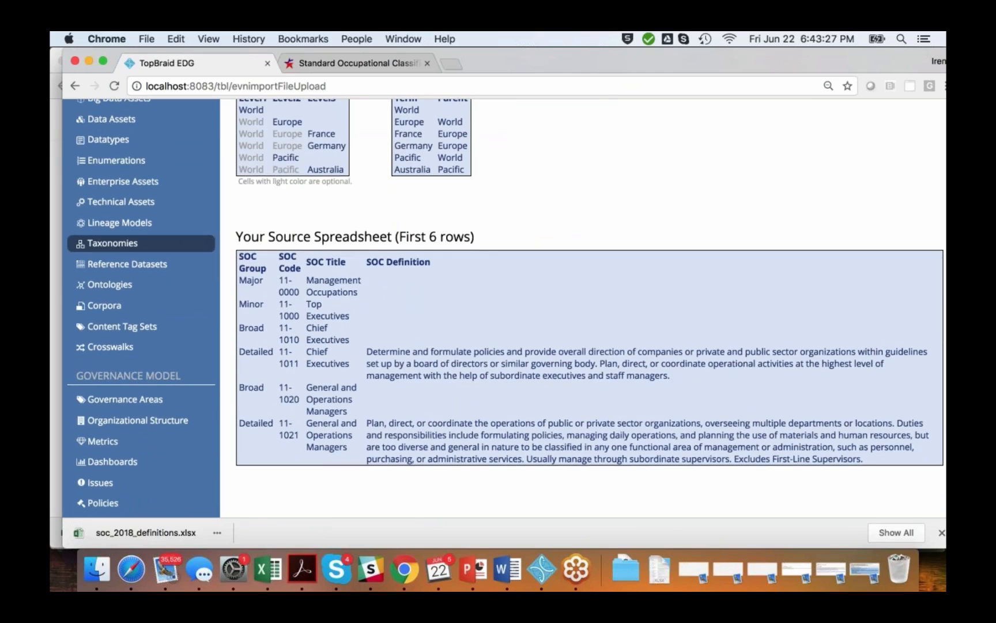
scroll(506, 308, "up", 2)
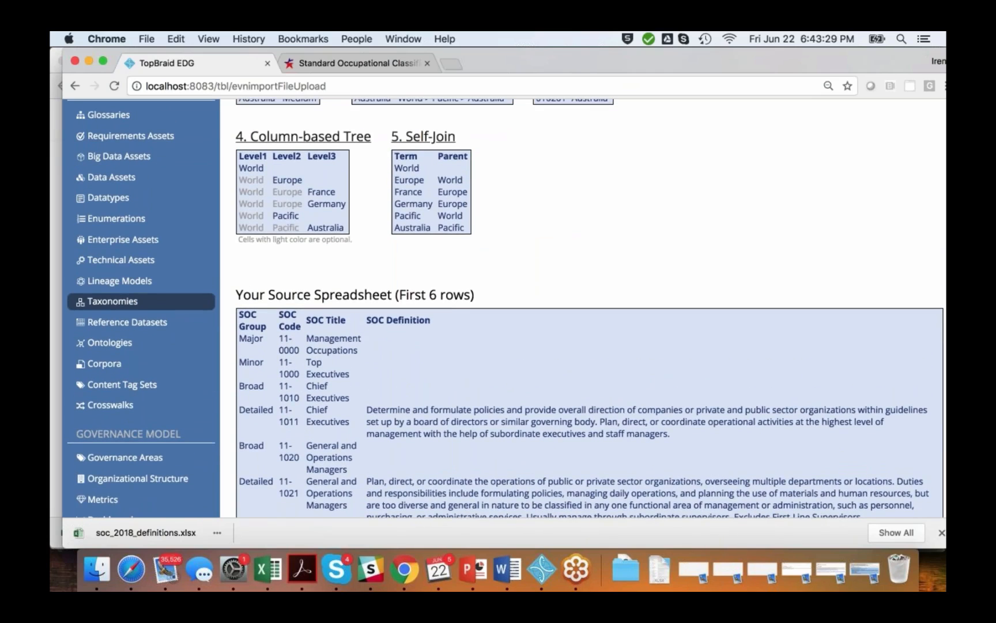
scroll(506, 308, "up", 7)
scroll(506, 308, "down", 8)
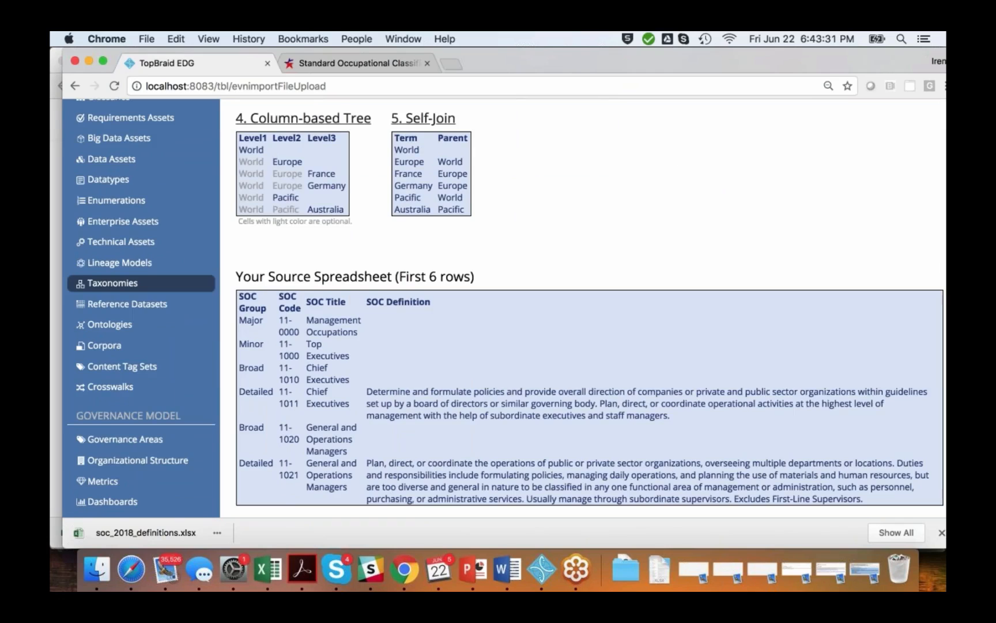
scroll(505, 308, "up", 7)
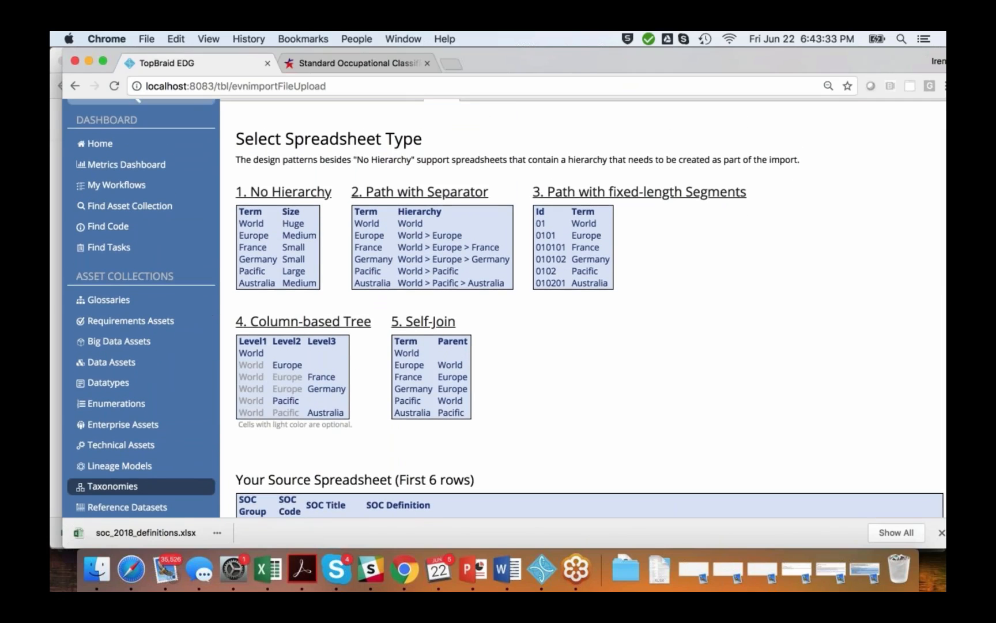
left_click(277, 195)
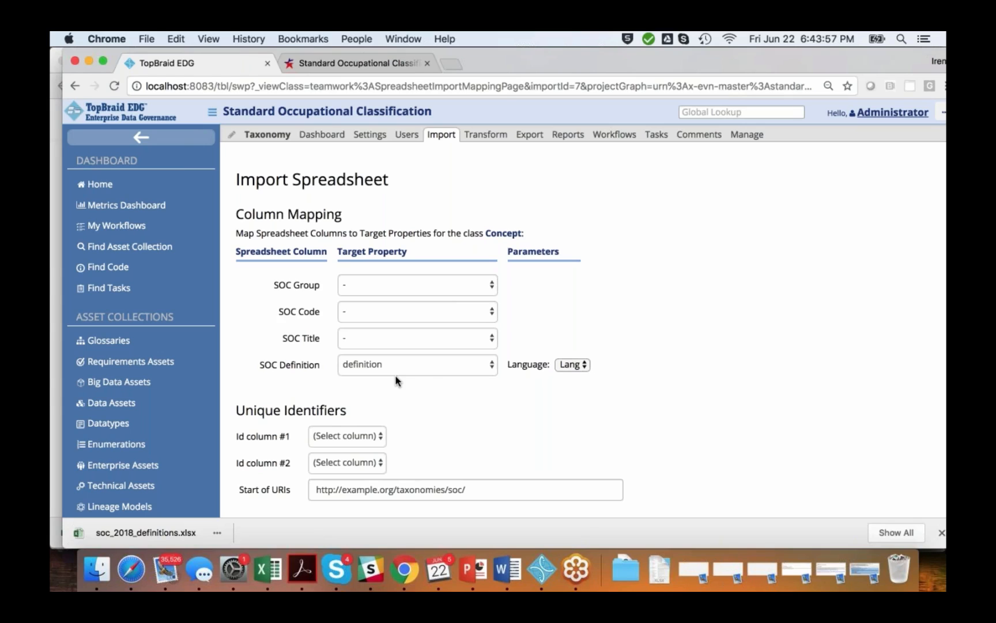
Step: Review the import mapping options and map the SOC Group column to the scope note property
scroll(585, 298, "down", 3)
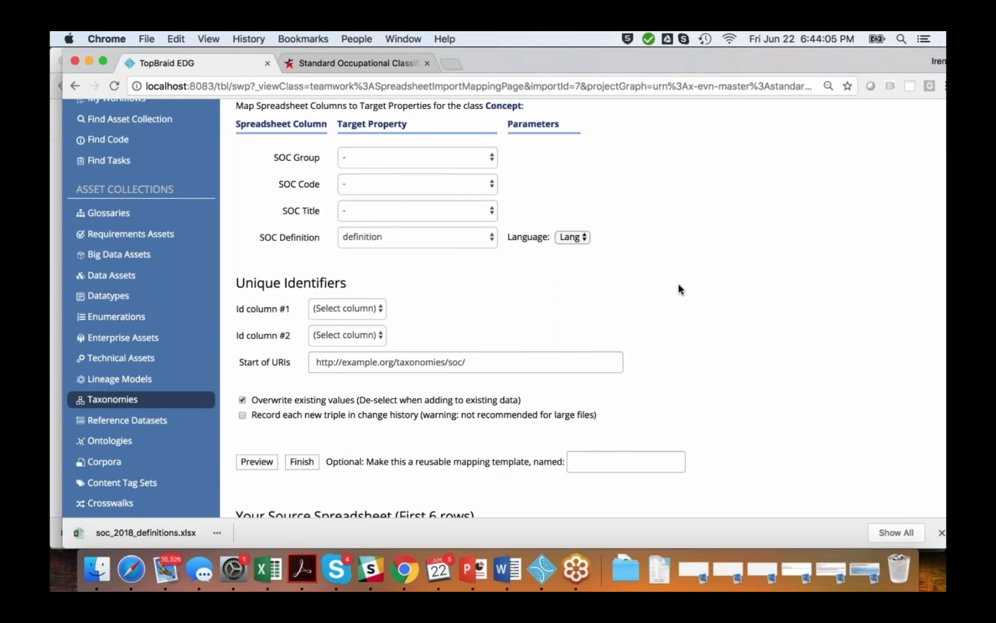
scroll(678, 282, "down", 4)
scroll(678, 282, "up", 4)
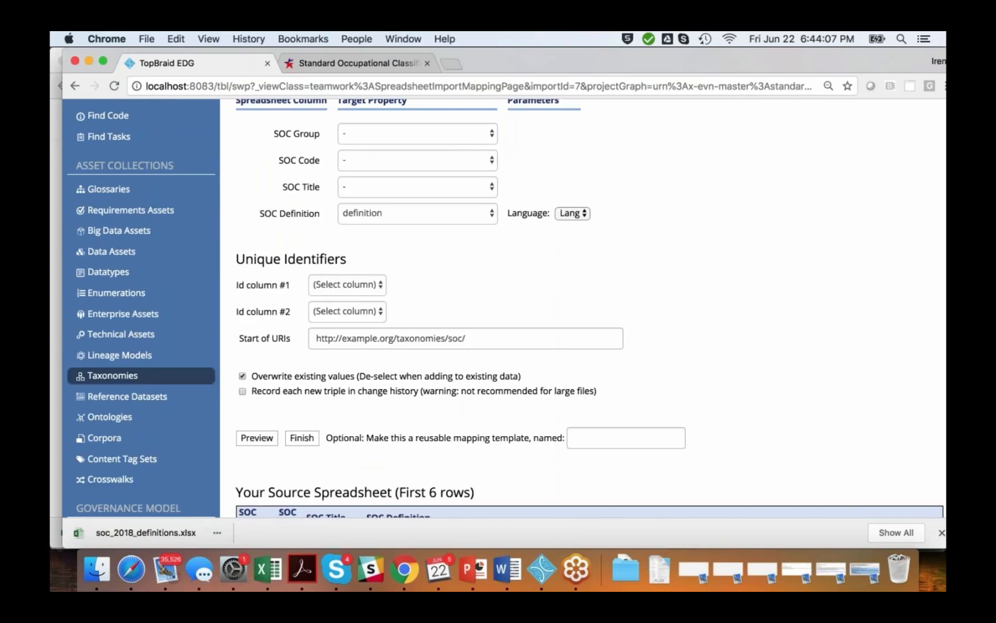
scroll(678, 282, "down", 3)
scroll(672, 284, "up", 1)
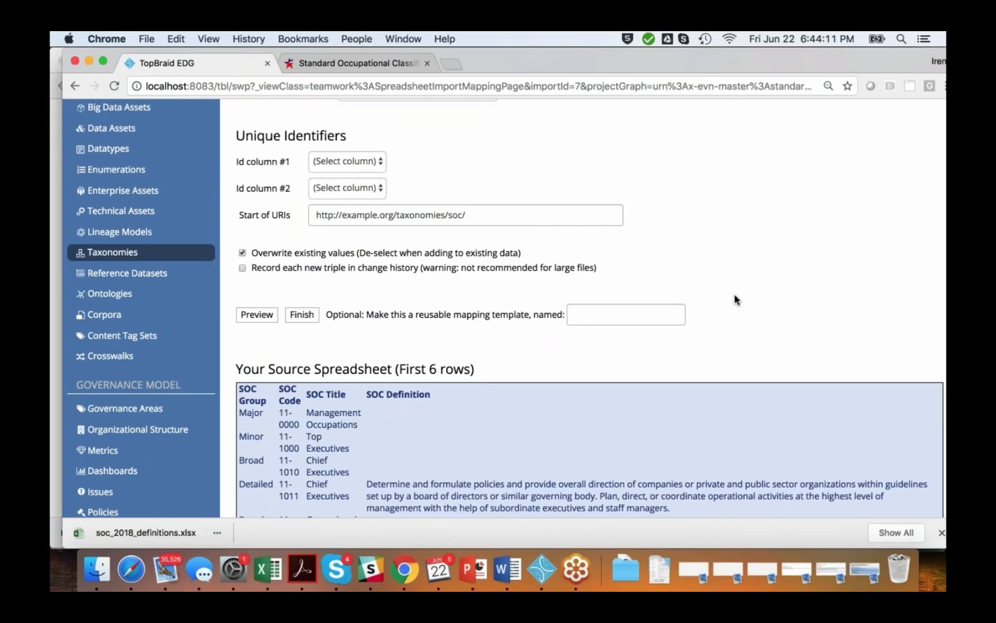
scroll(735, 299, "up", 5)
left_click(493, 285)
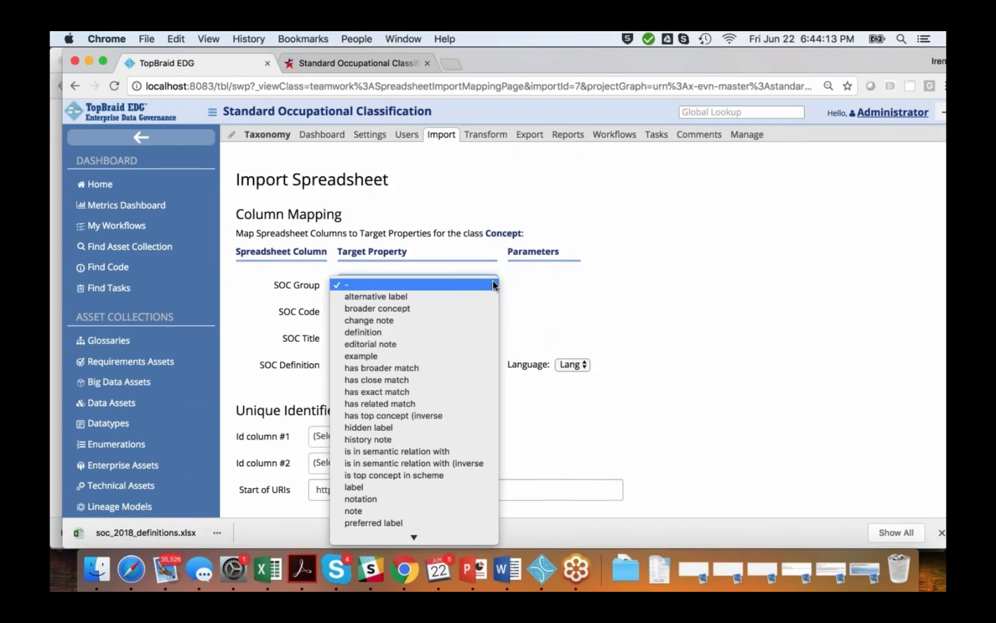
mouse_move(415, 537)
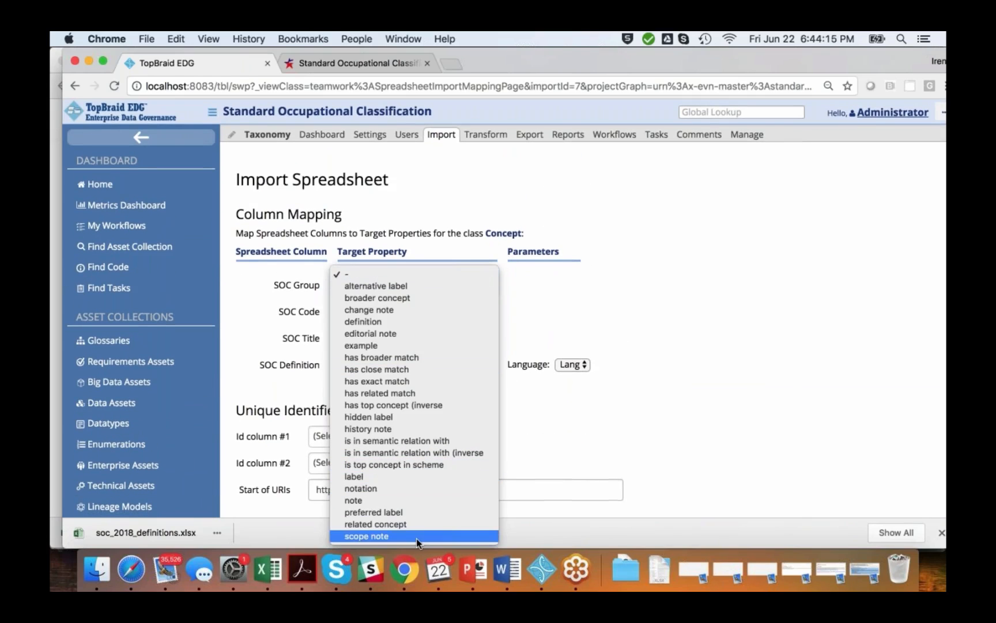
left_click(408, 536)
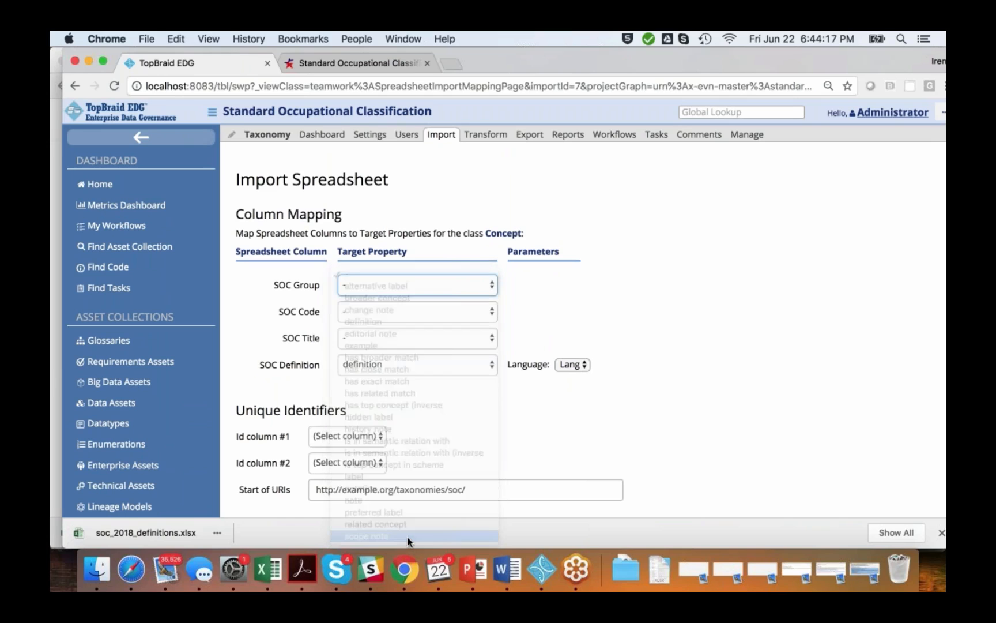
Step: Check the source spreadsheet preview and choose SOC Code as Id column #1 for the unique identifiers
scroll(727, 353, "down", 4)
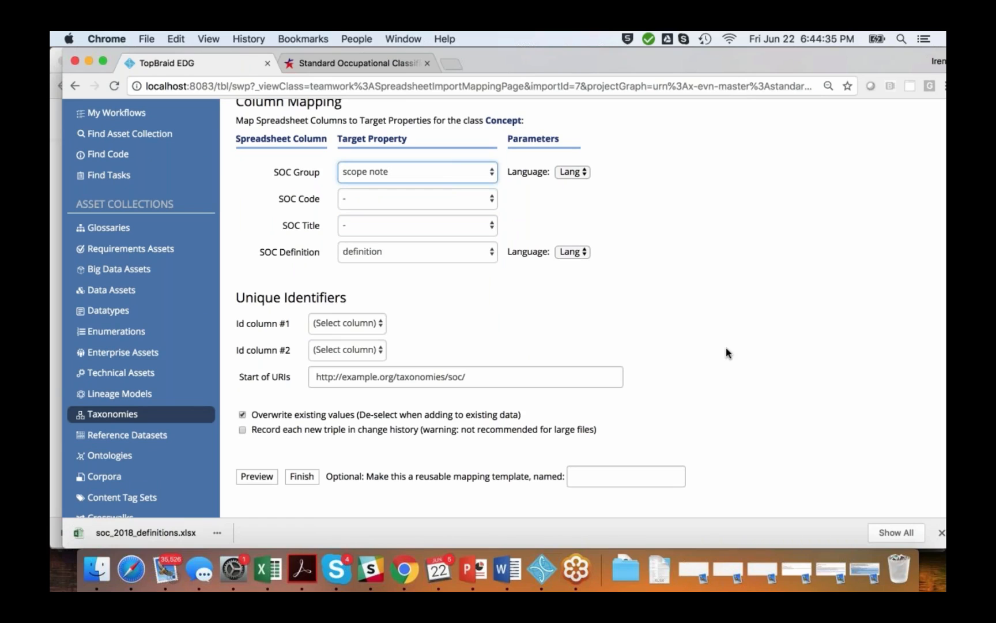
scroll(726, 350, "down", 5)
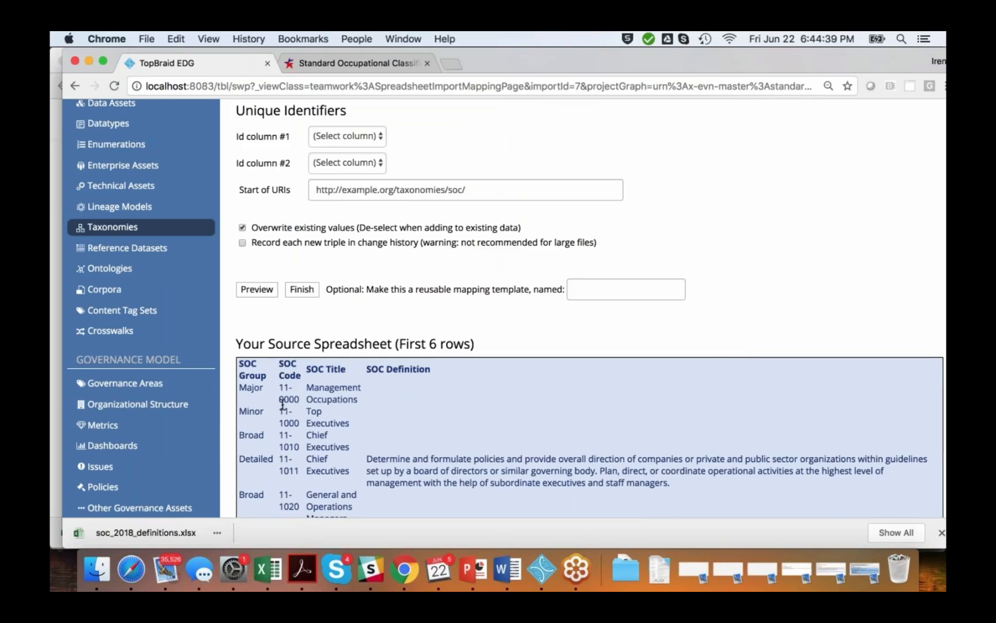
scroll(793, 203, "up", 3)
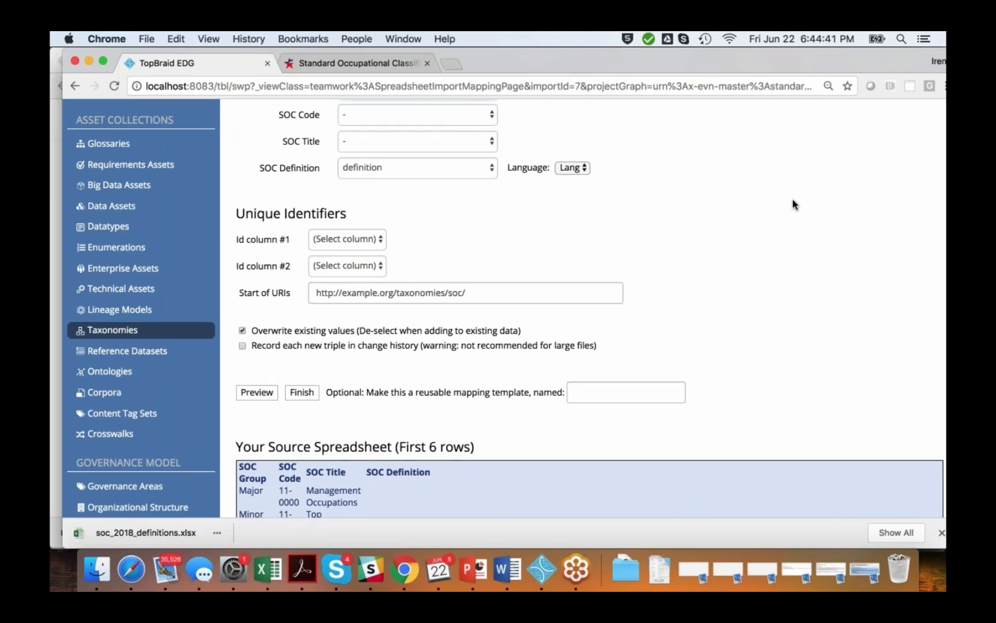
left_click(379, 242)
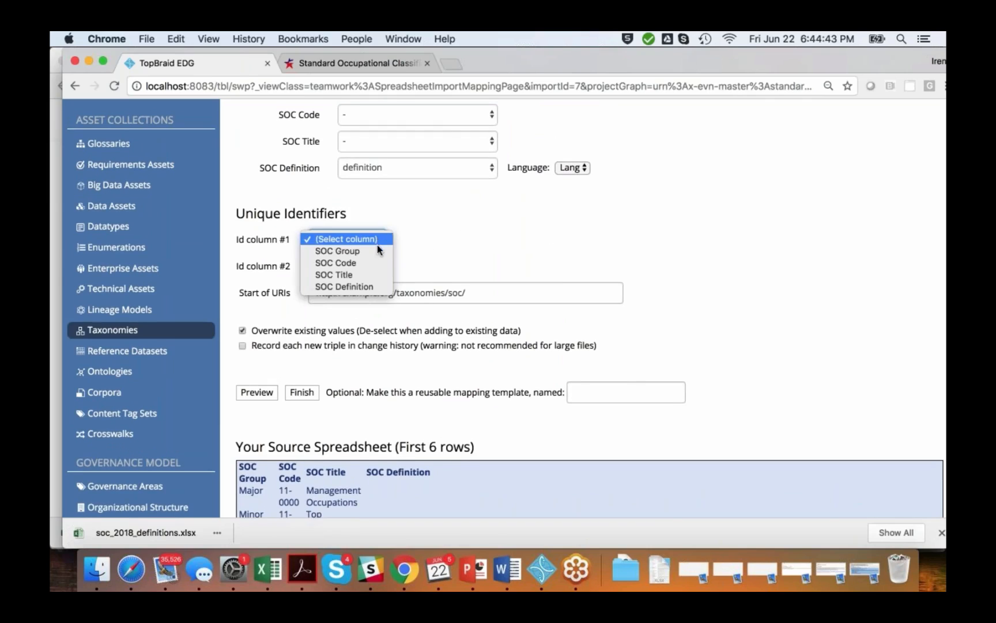
left_click(371, 262)
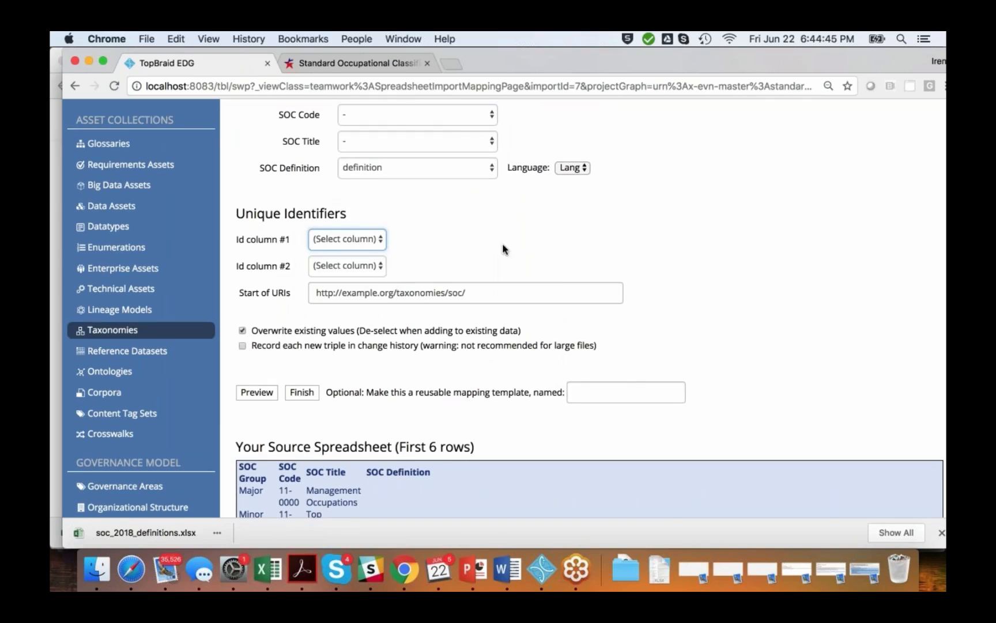
Step: Turn off overwriting of existing values for the soc_2018_definitions.xlsx import and finish the import
scroll(574, 248, "down", 3)
scroll(573, 248, "up", 1)
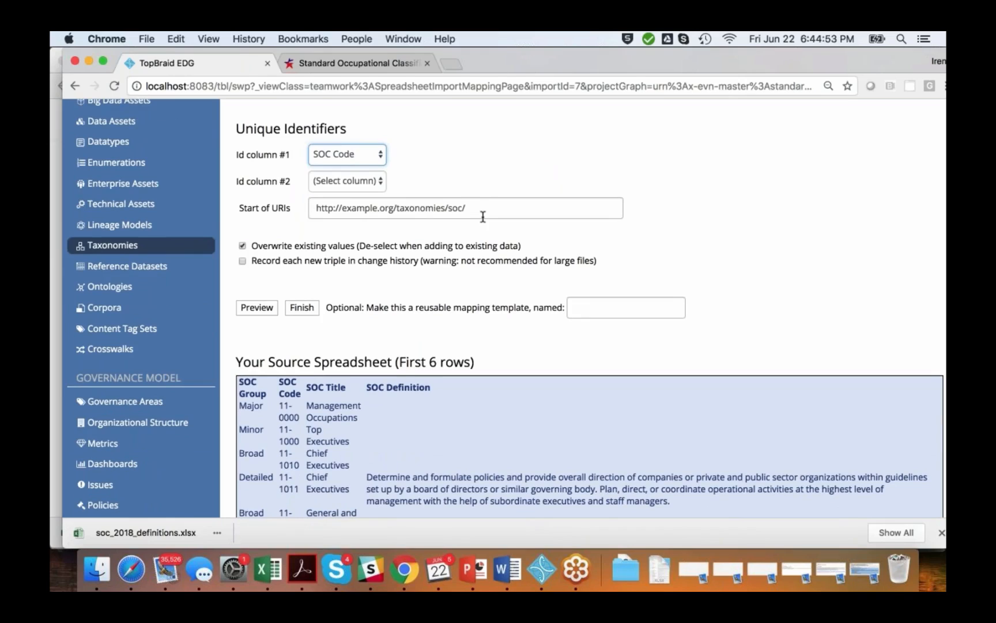
left_click(243, 246)
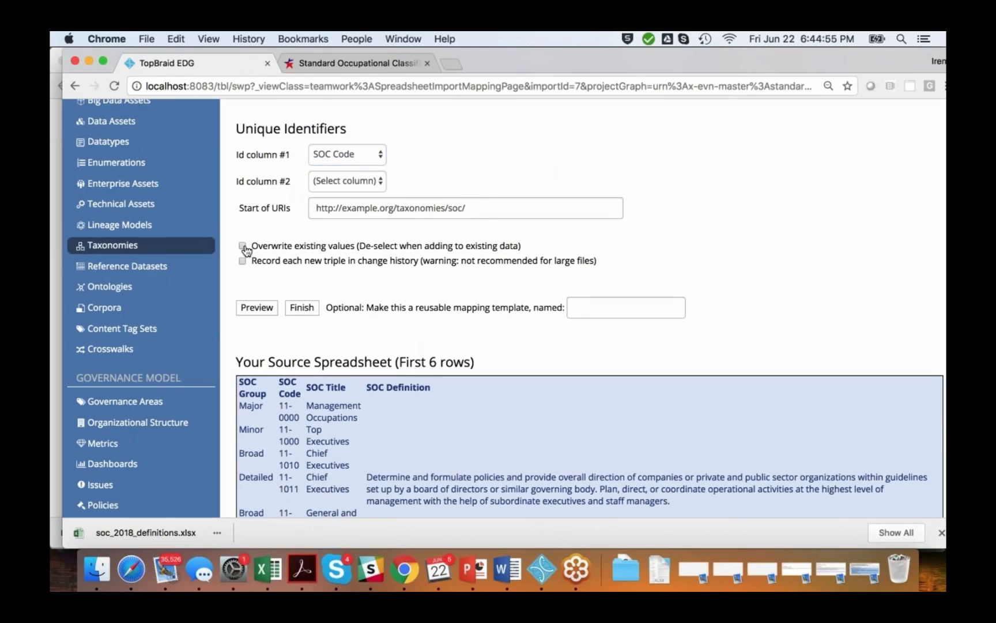
left_click(301, 309)
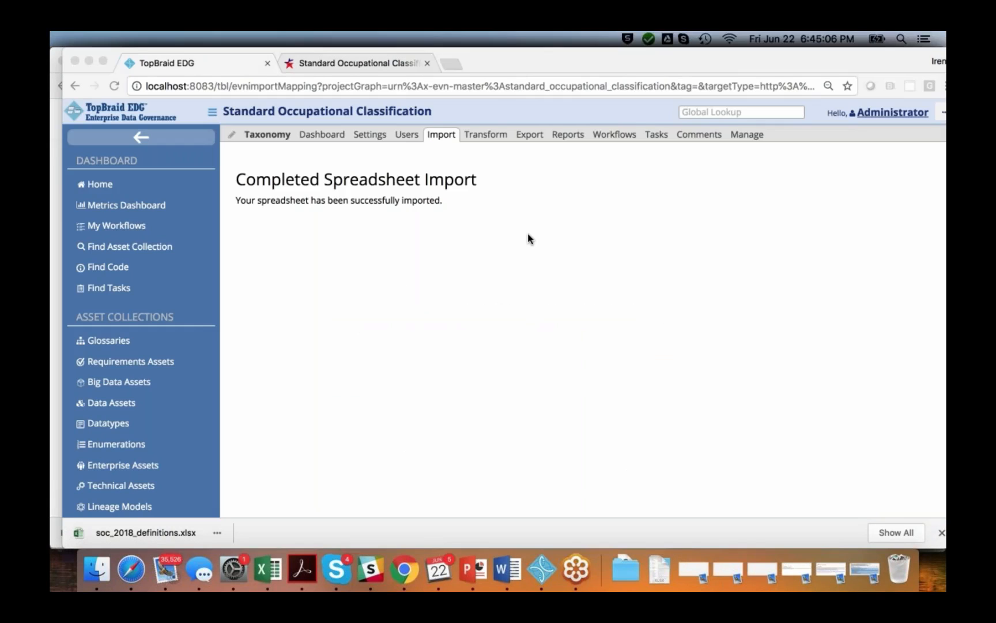
Step: Expand the imported concept hierarchy and examine the notes and definitions of concepts 11-0000 and 11-1011
left_click(262, 135)
left_click(261, 138)
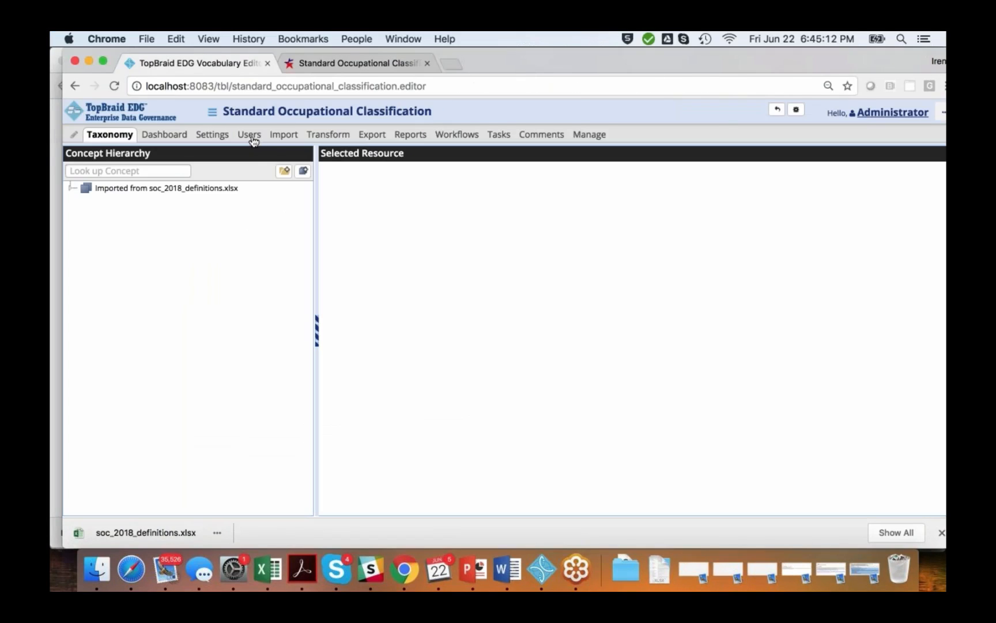
left_click(71, 187)
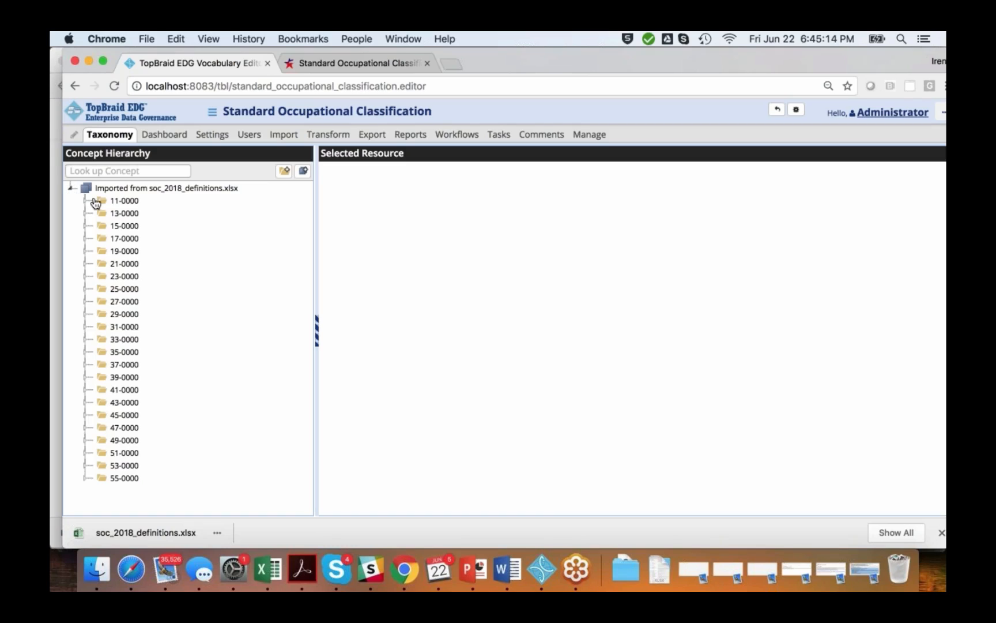
left_click(115, 202)
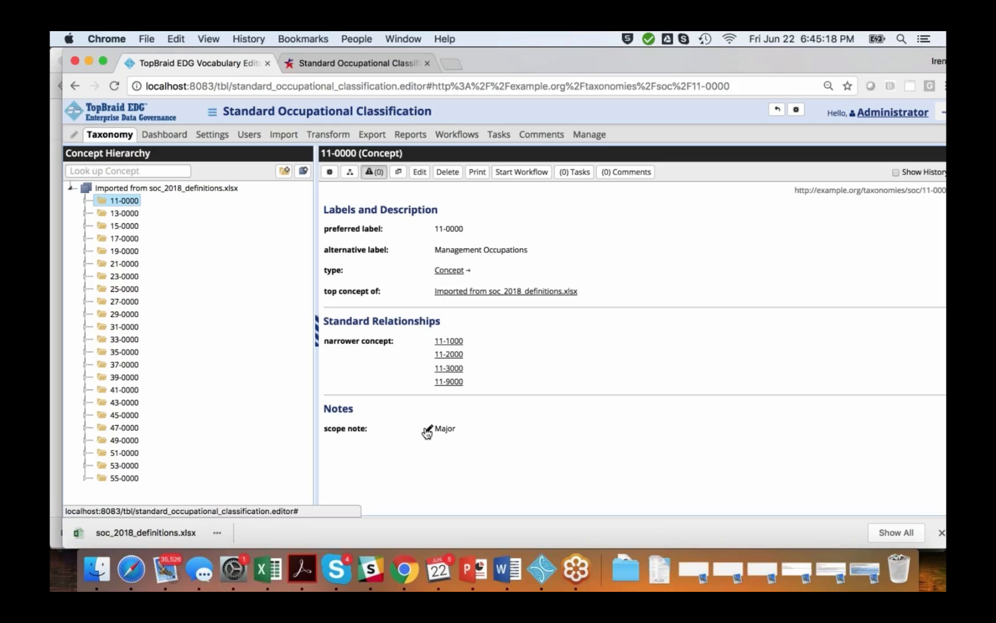
left_click(85, 201)
left_click(100, 213)
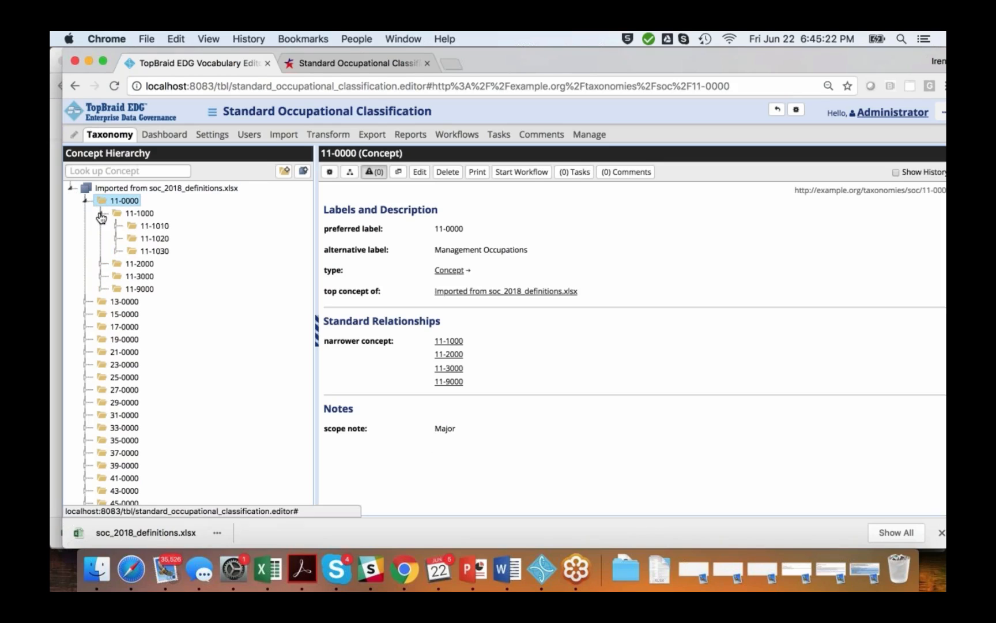
left_click(116, 226)
left_click(168, 241)
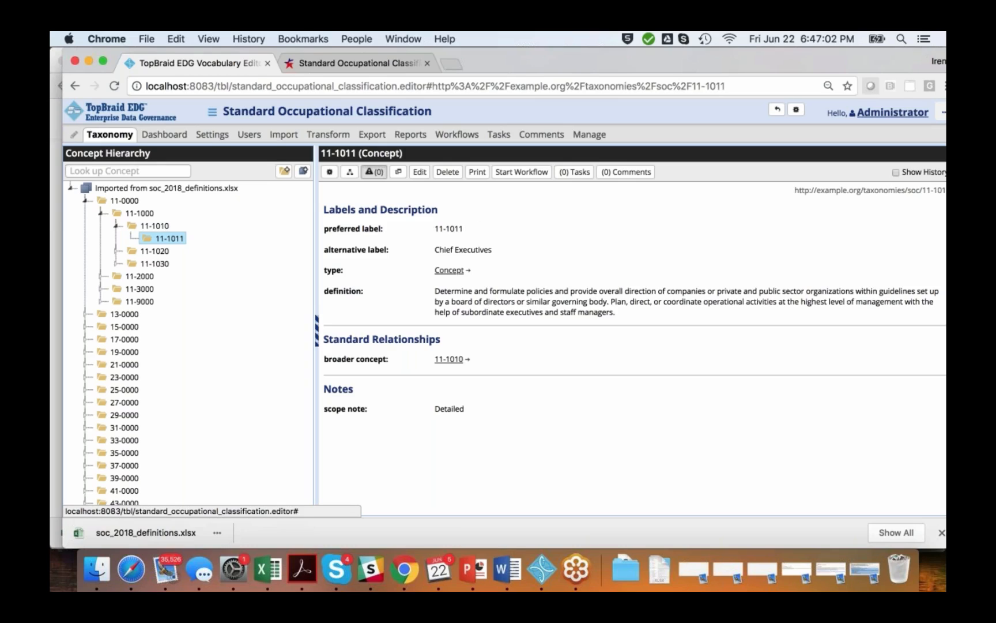
Step: Clear all contents of the Standard Occupational Classification taxonomy, including its change history
left_click(932, 78)
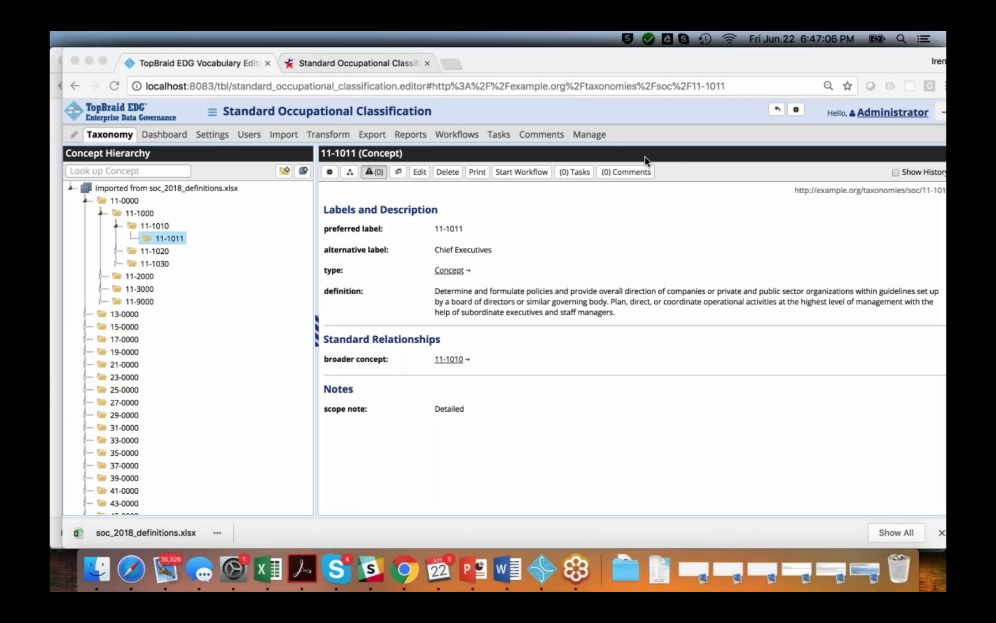
left_click(589, 137)
left_click(589, 136)
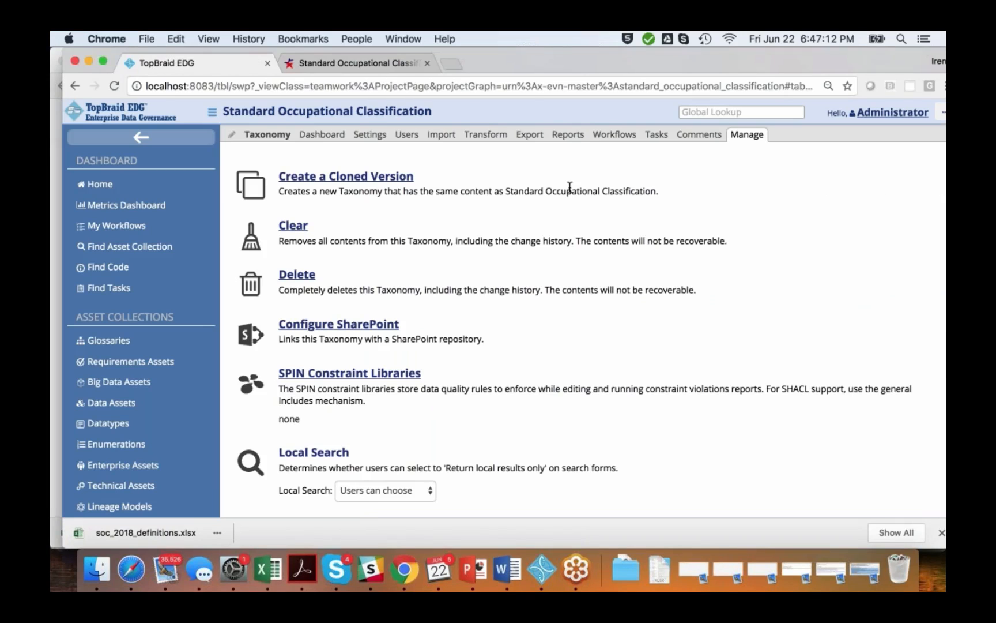
left_click(294, 231)
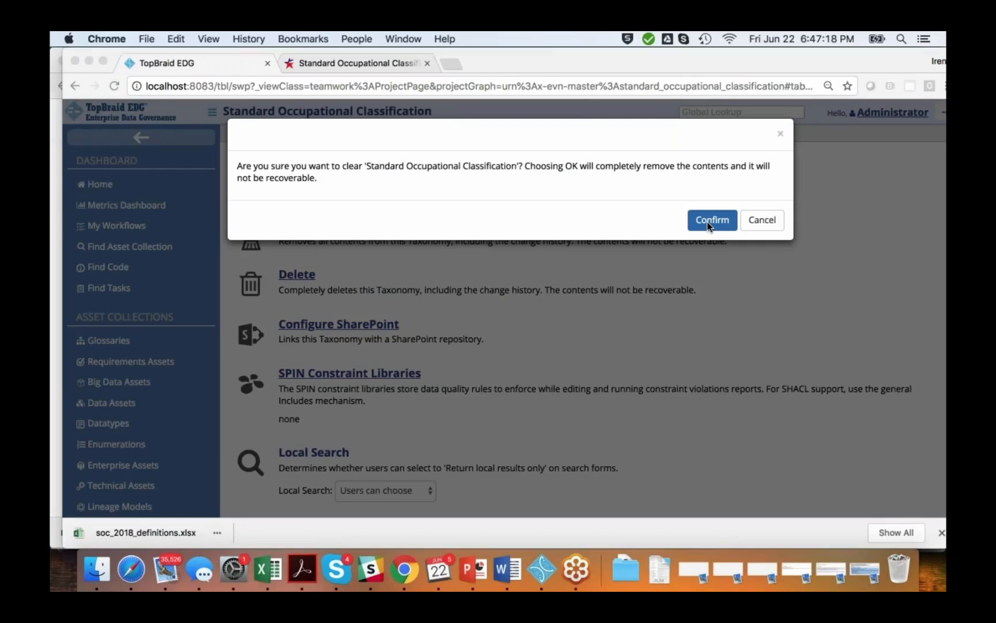
left_click(704, 223)
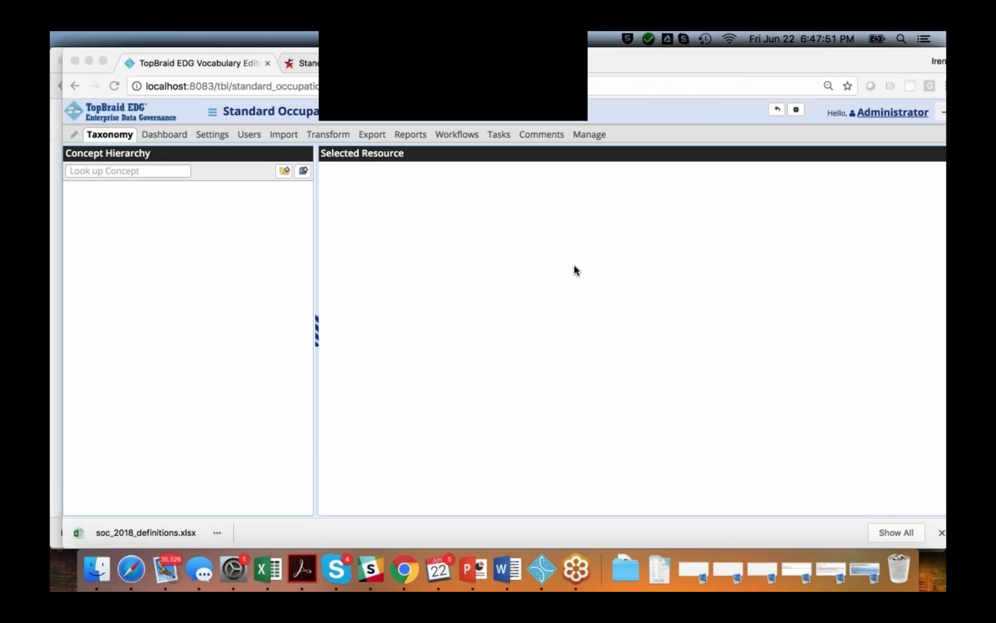
Step: Switch to Excel, open the soc_structure_2018_2 workbook and examine the combined code-and-title cells in the Major, Minor and Broad Group columns
right_click(262, 579)
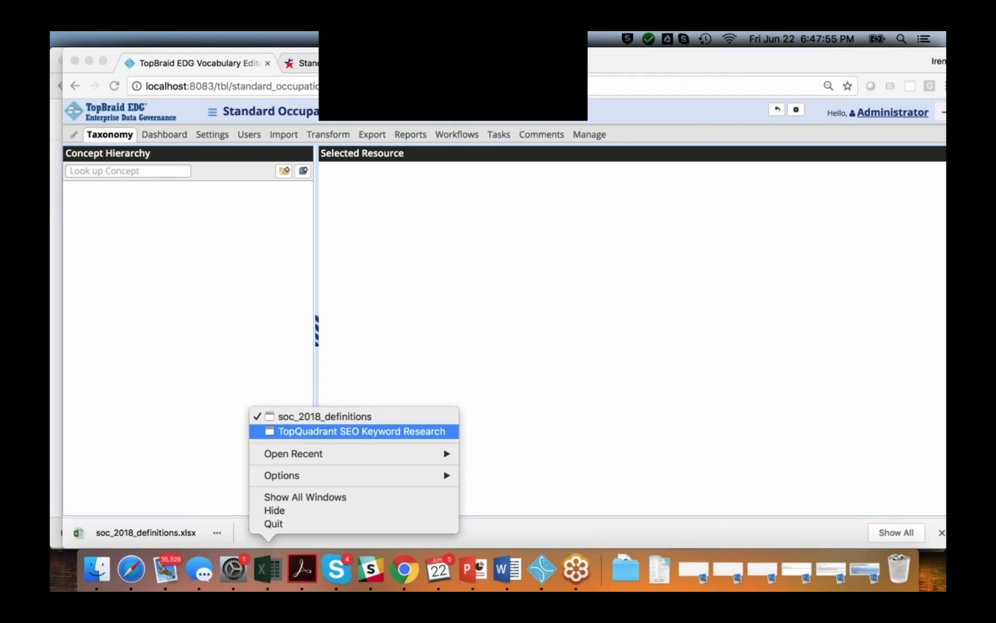
left_click(320, 415)
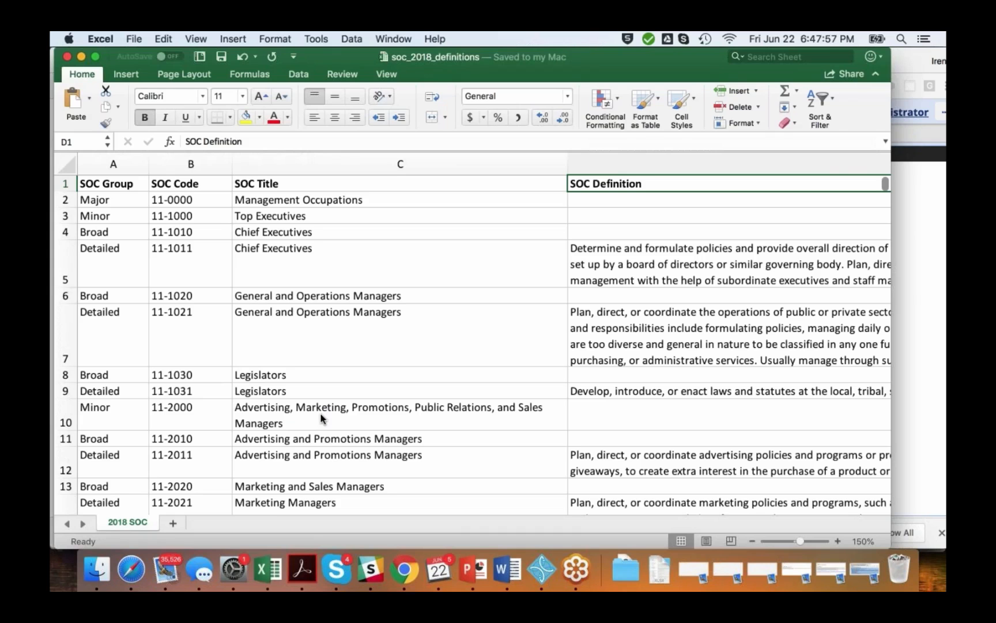
left_click(137, 42)
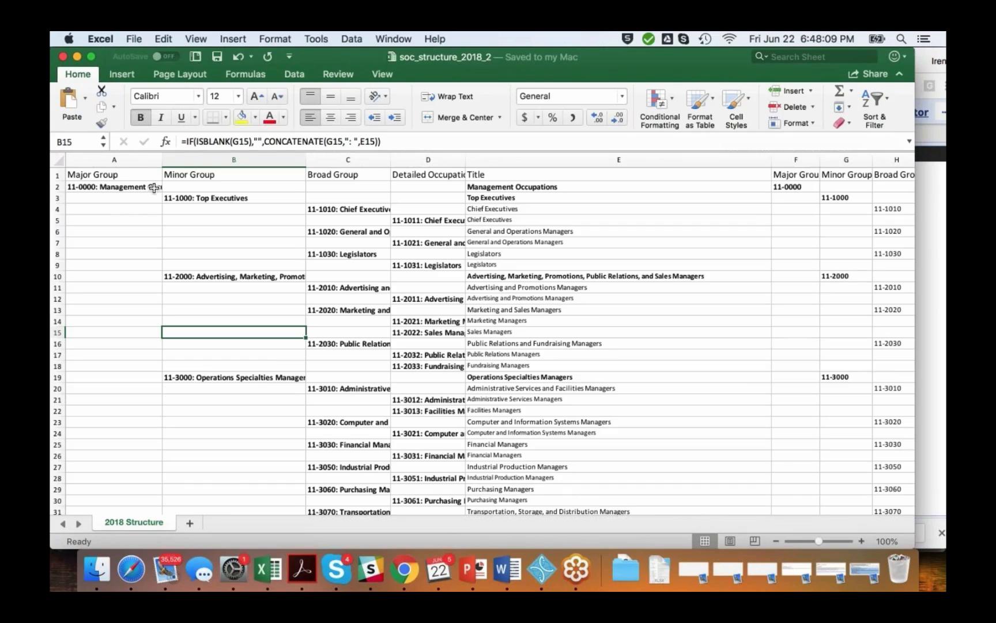
left_click(102, 173)
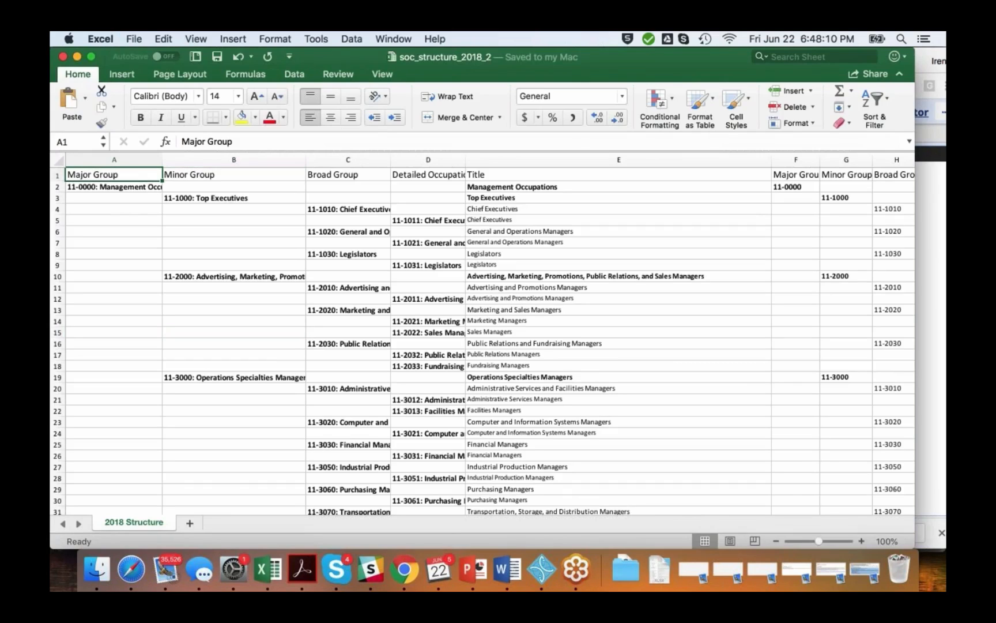
left_click(104, 188)
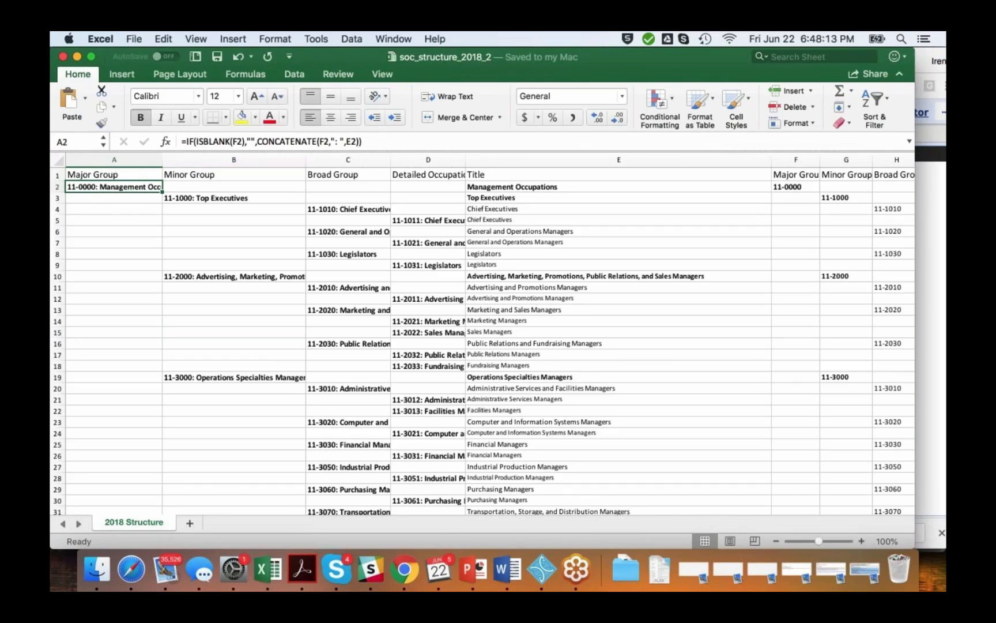
left_click(177, 196)
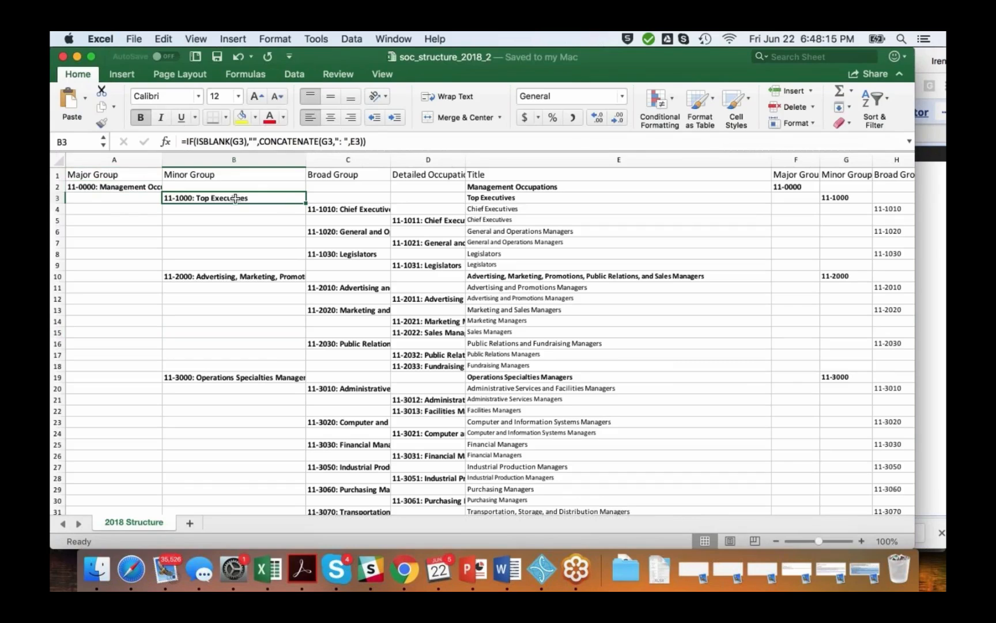
left_click(318, 209)
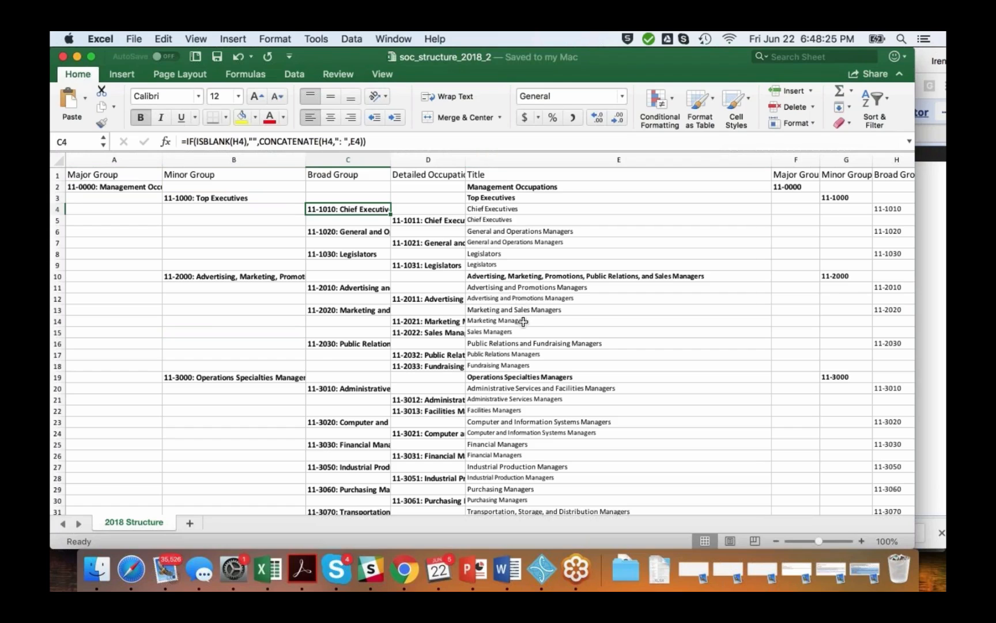
Step: Widen the Major Group-2, Minor Group-2 and Broad Group-2 columns so their full headers fit
scroll(611, 271, "right", 5)
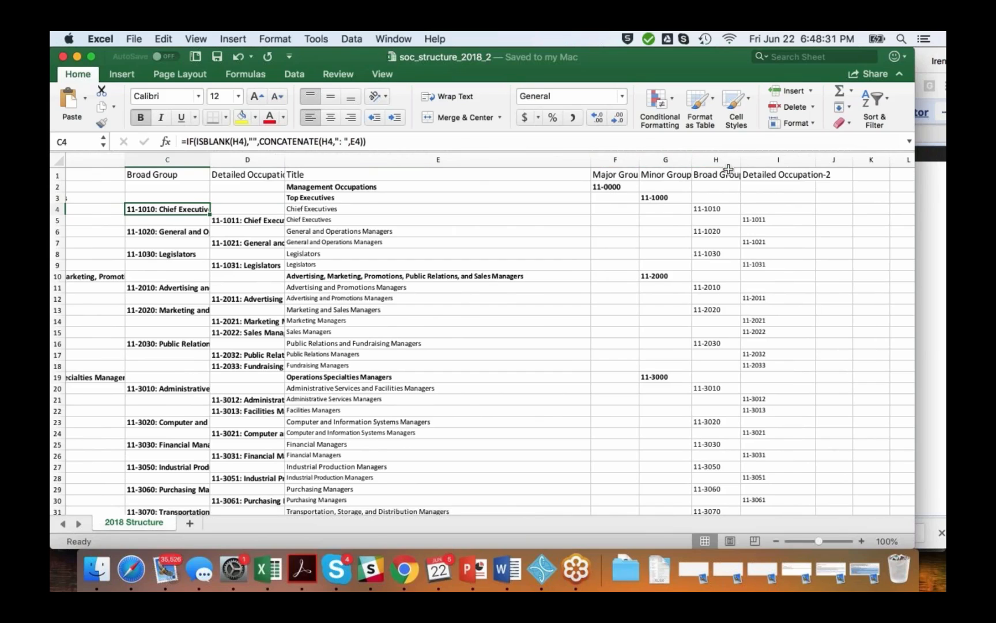
left_click_drag(741, 161, 788, 161)
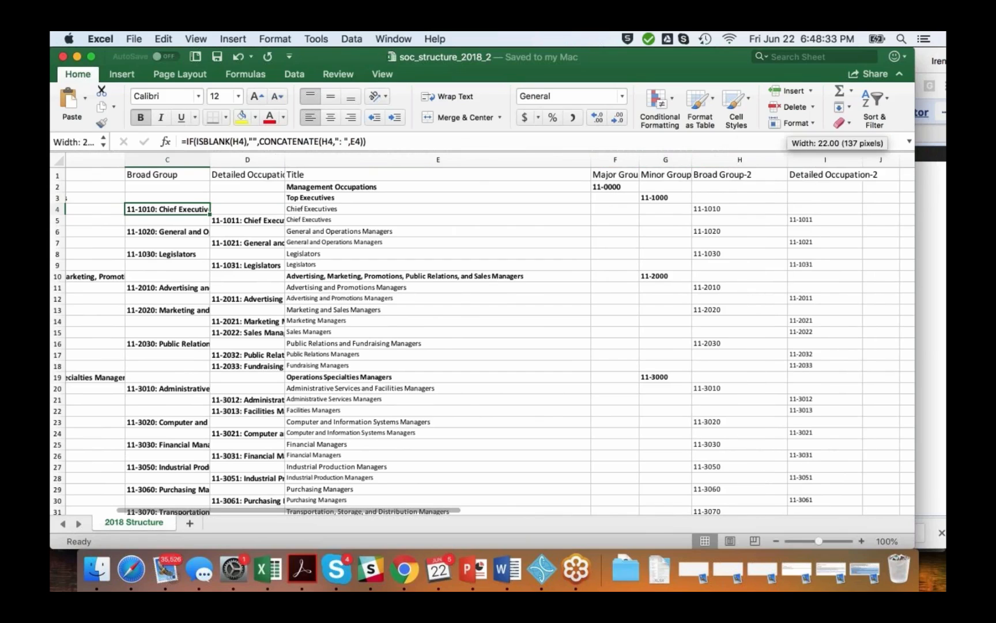
left_click_drag(692, 160, 736, 160)
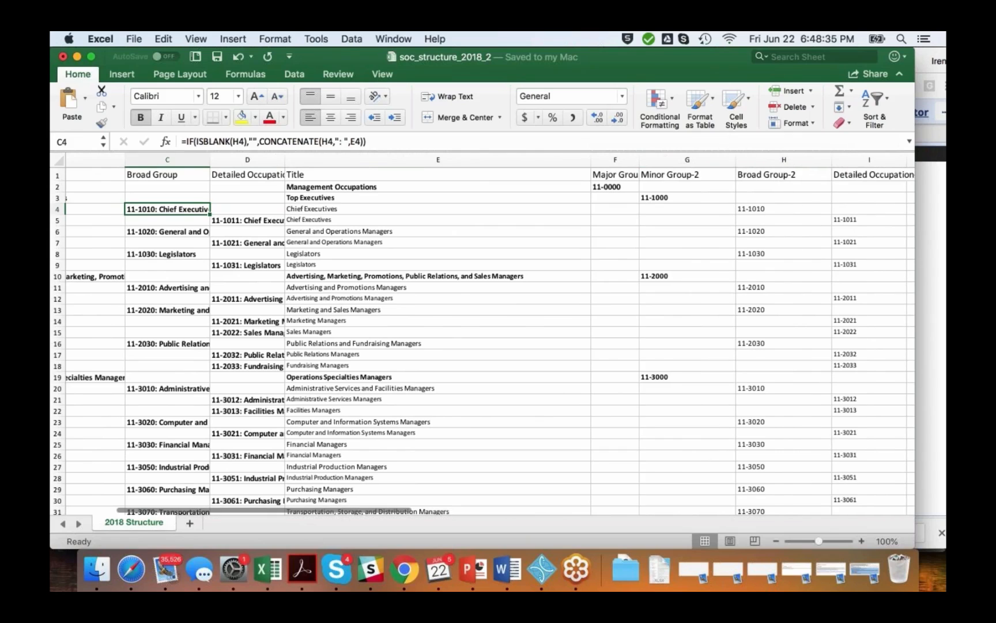
left_click_drag(639, 160, 679, 160)
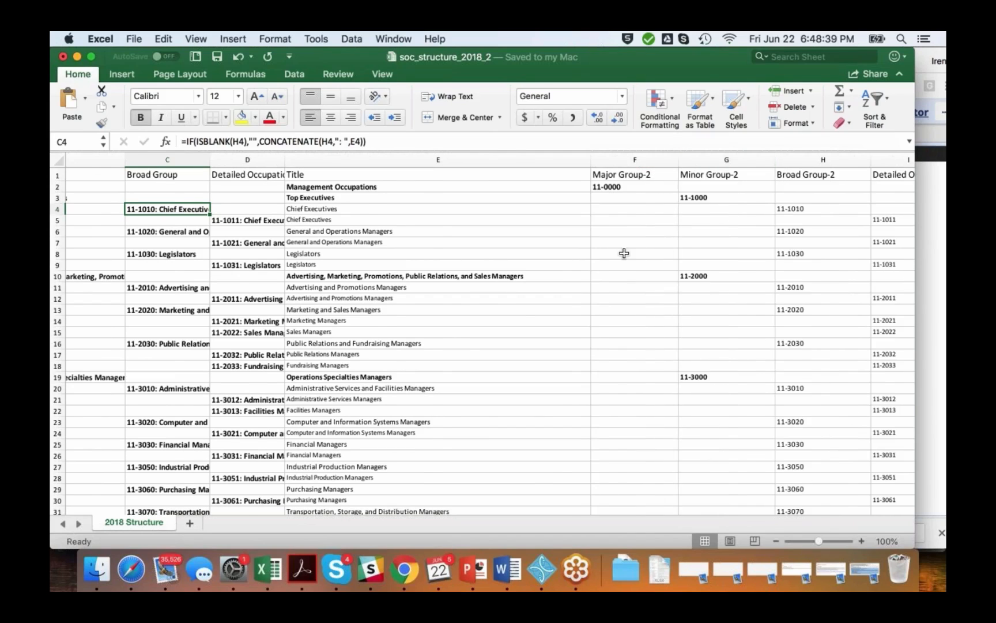
scroll(624, 254, "left", 4)
scroll(623, 253, "up", 1)
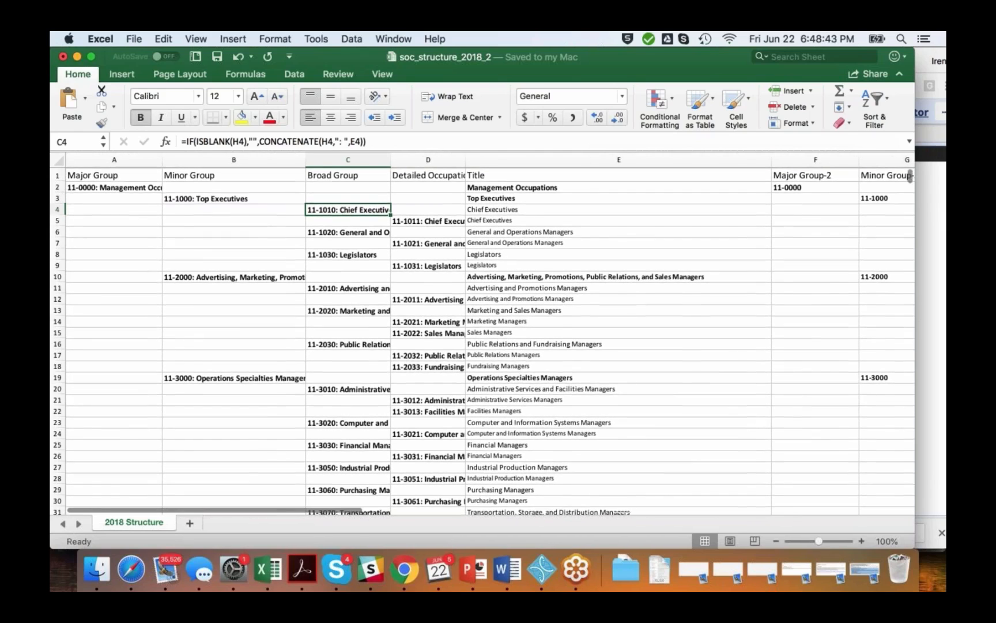
Step: Switch back to TopBraid EDG in Chrome, start a pattern-based spreadsheet import and load soc_structure_2018_2.xlsx from the input folder with entity type Concept
left_click(404, 570)
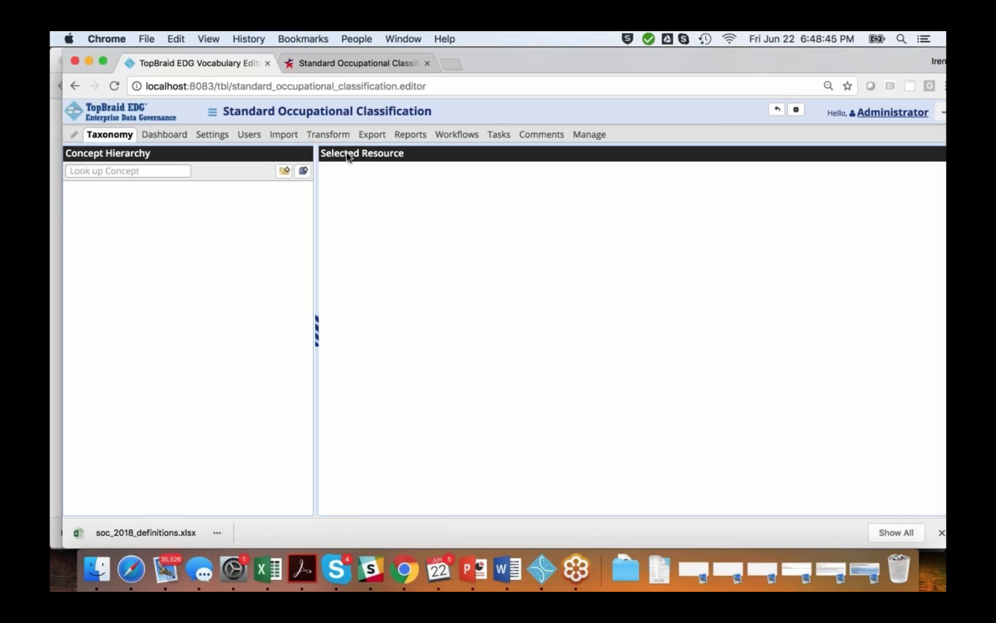
left_click(283, 138)
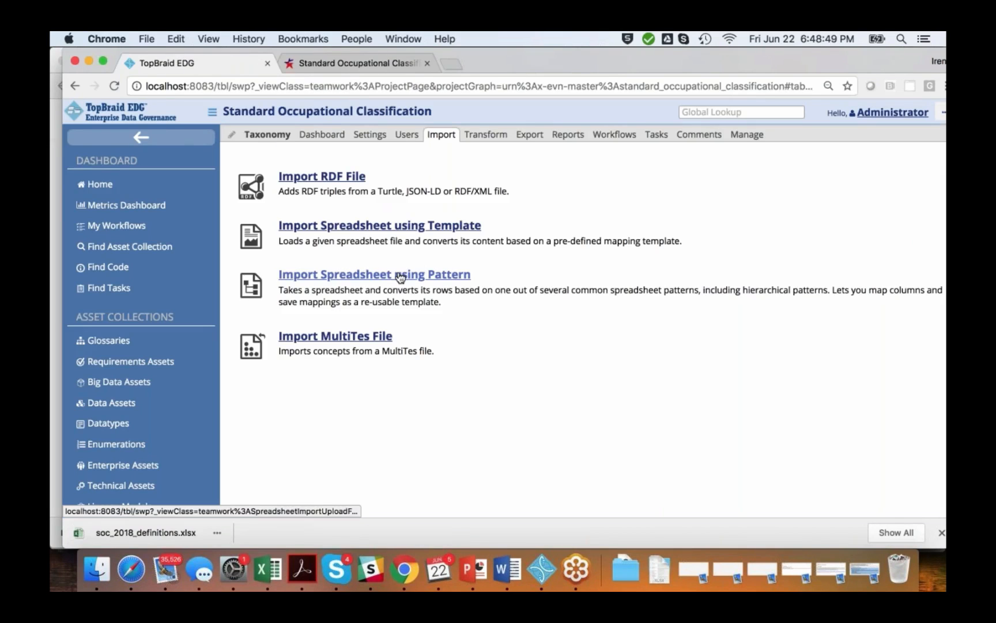
left_click(401, 276)
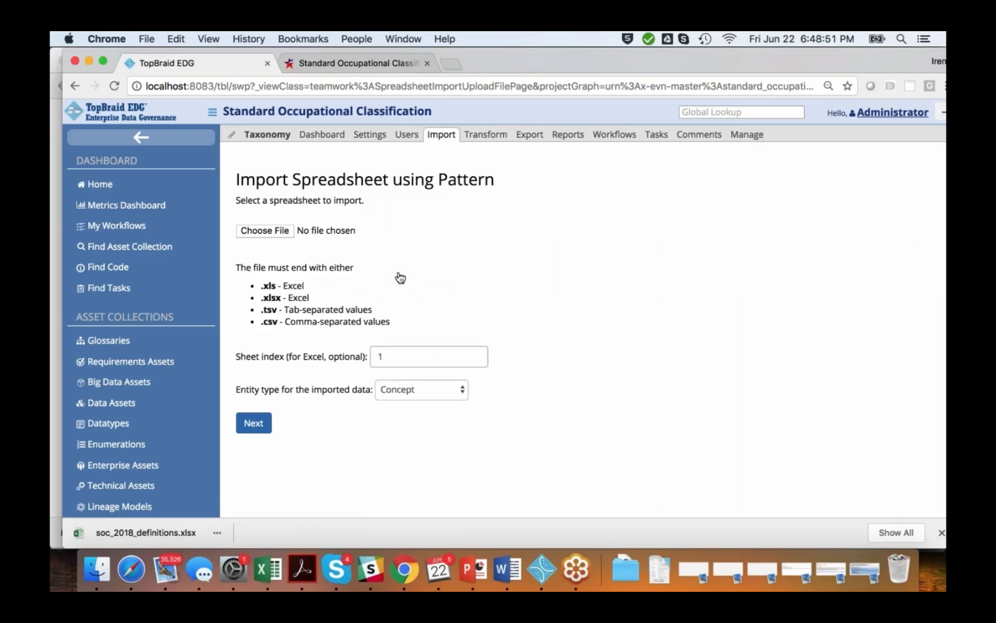
left_click(273, 233)
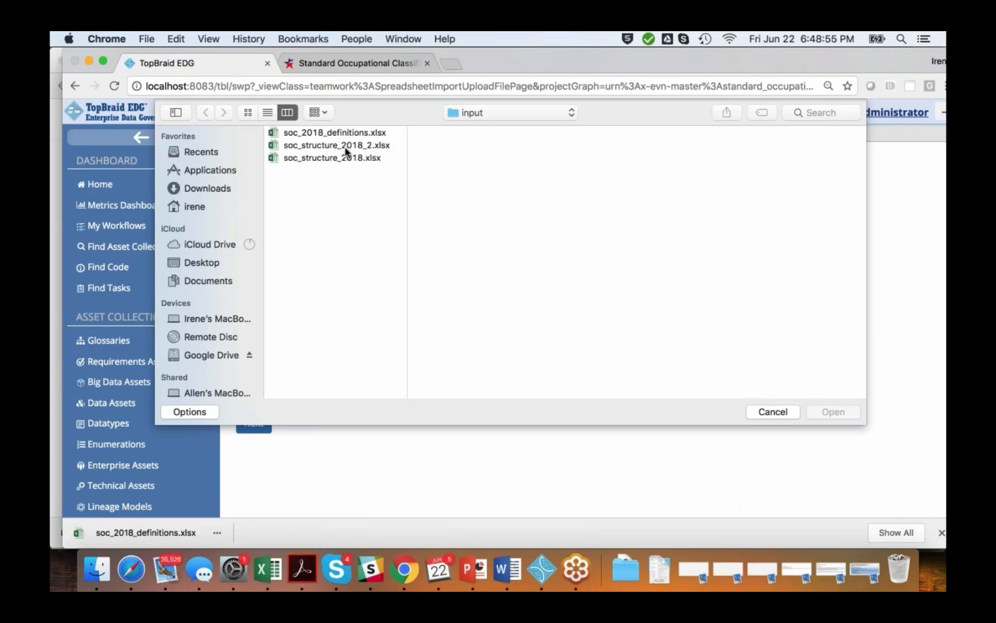
left_click(344, 151)
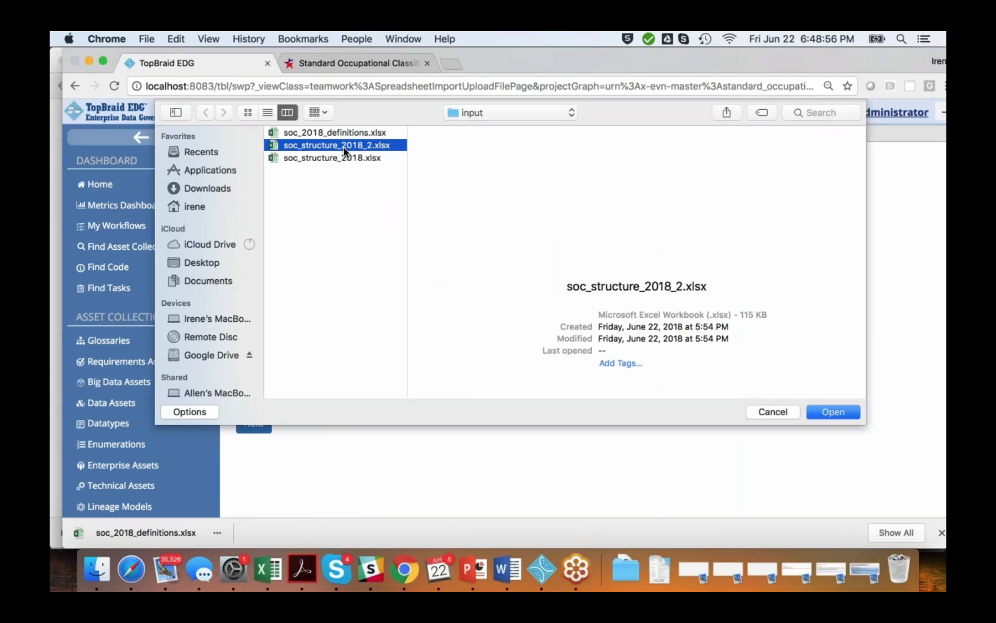
left_click(821, 412)
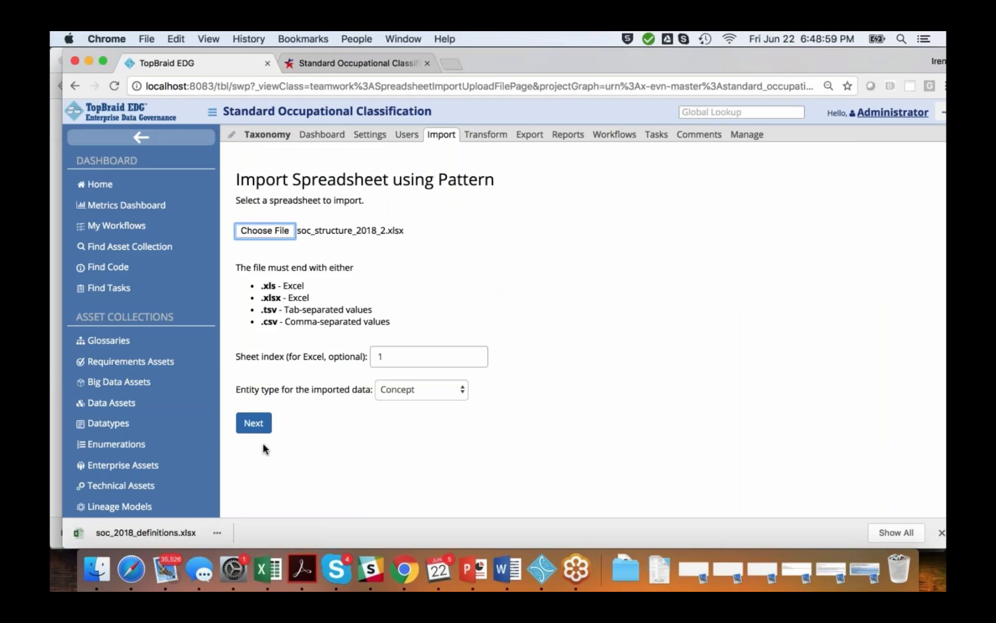
left_click(252, 424)
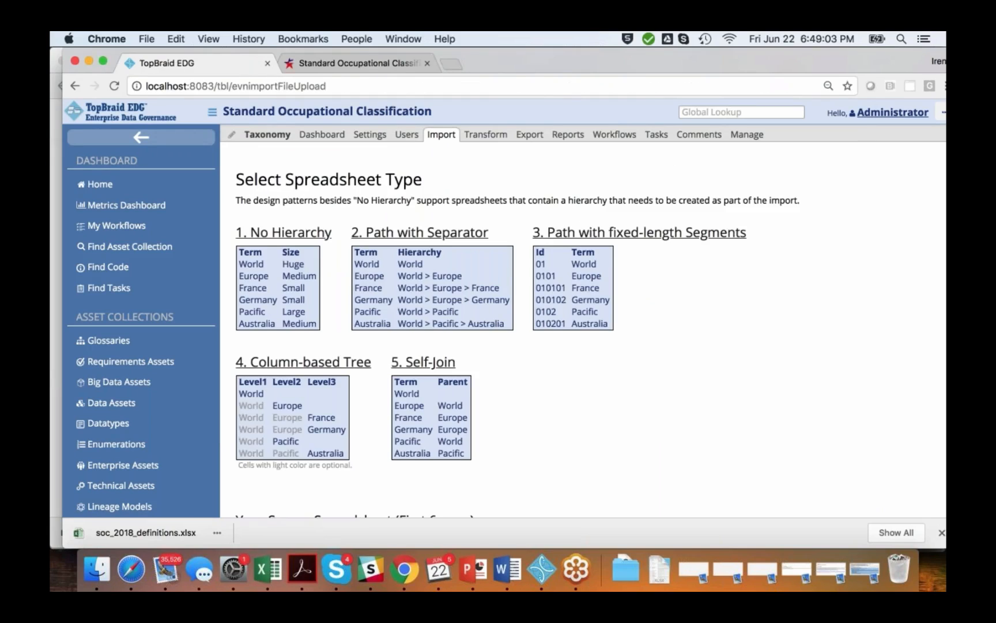
Step: Compare the source preview with the patterns, select Column-based Tree as the spreadsheet type and review its import mapping options
scroll(311, 364, "down", 5)
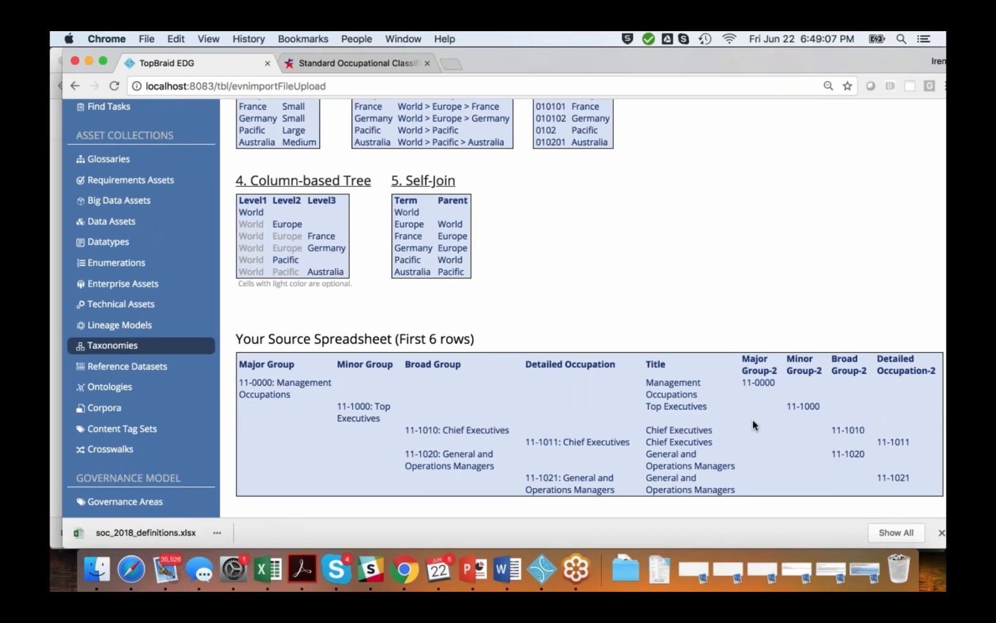
left_click(288, 185)
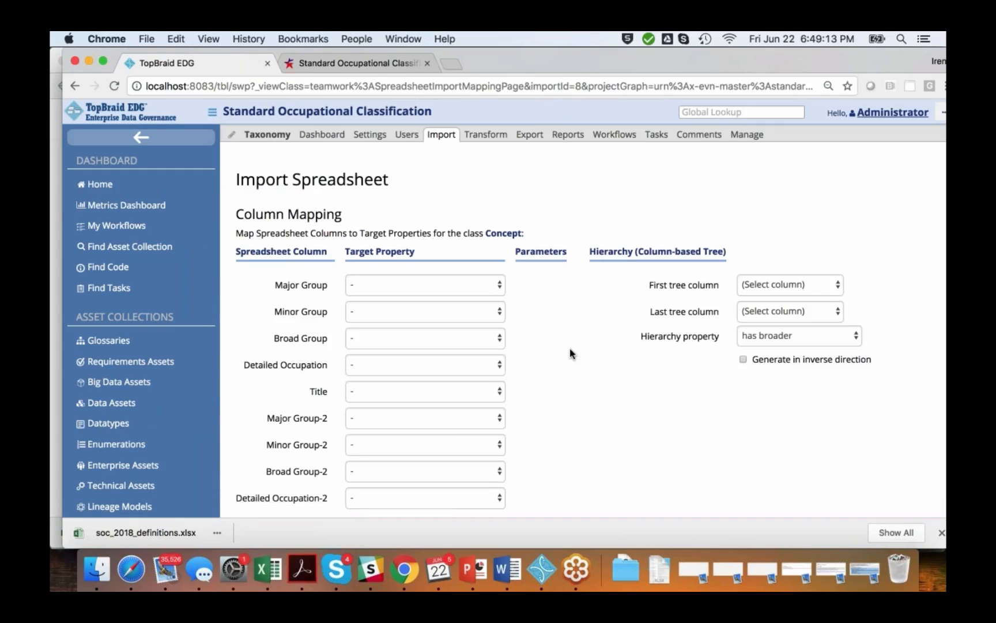
scroll(580, 352, "down", 3)
scroll(579, 351, "up", 1)
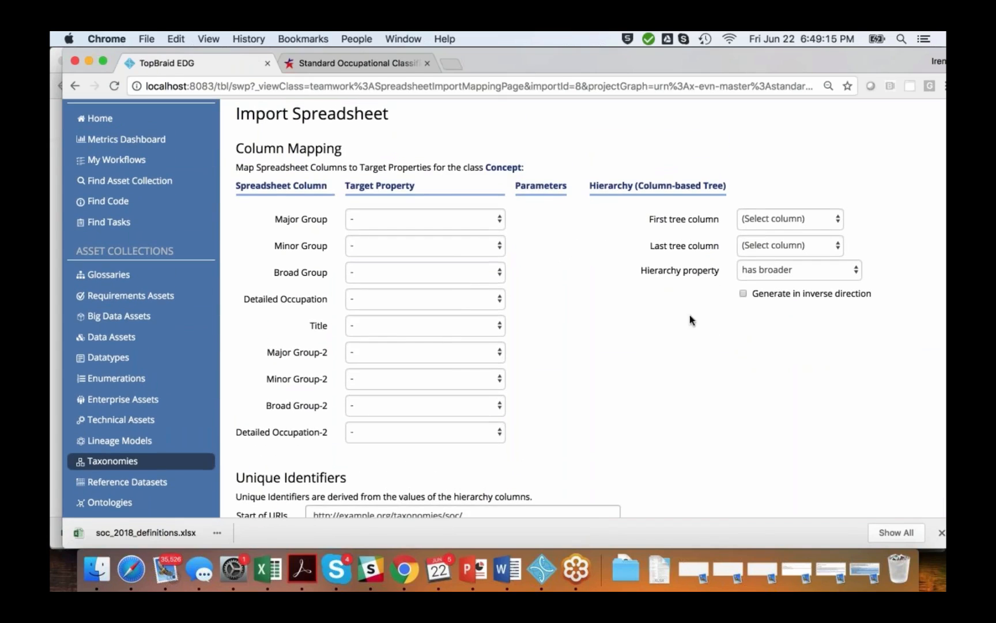
scroll(696, 395, "down", 8)
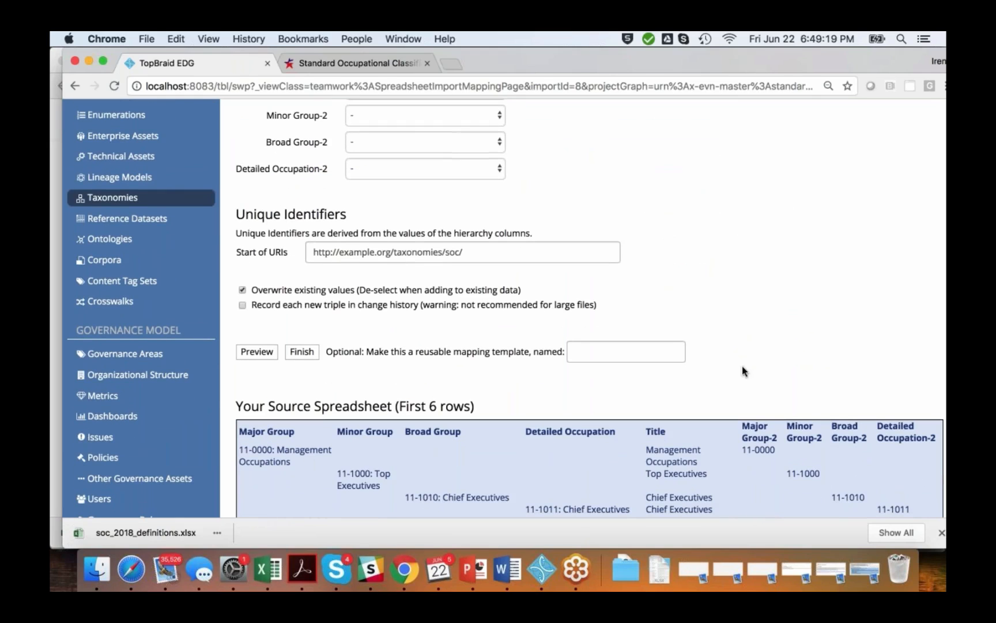
Step: Set the tree hierarchy to run from Major Group to Detailed Occupation and generate the has broader property in inverse direction
scroll(747, 356, "up", 10)
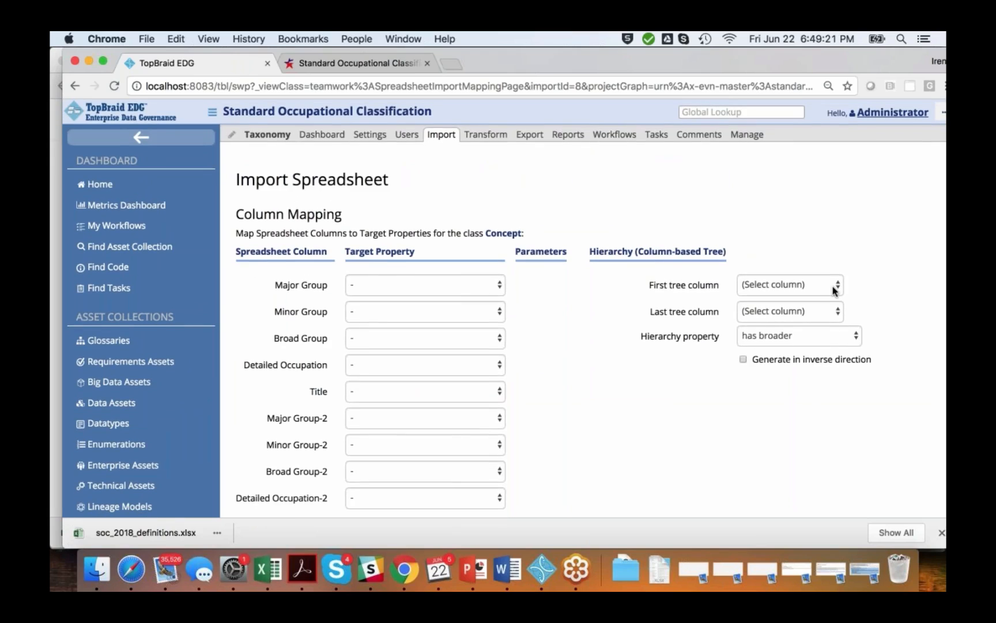
left_click(831, 286)
left_click(825, 296)
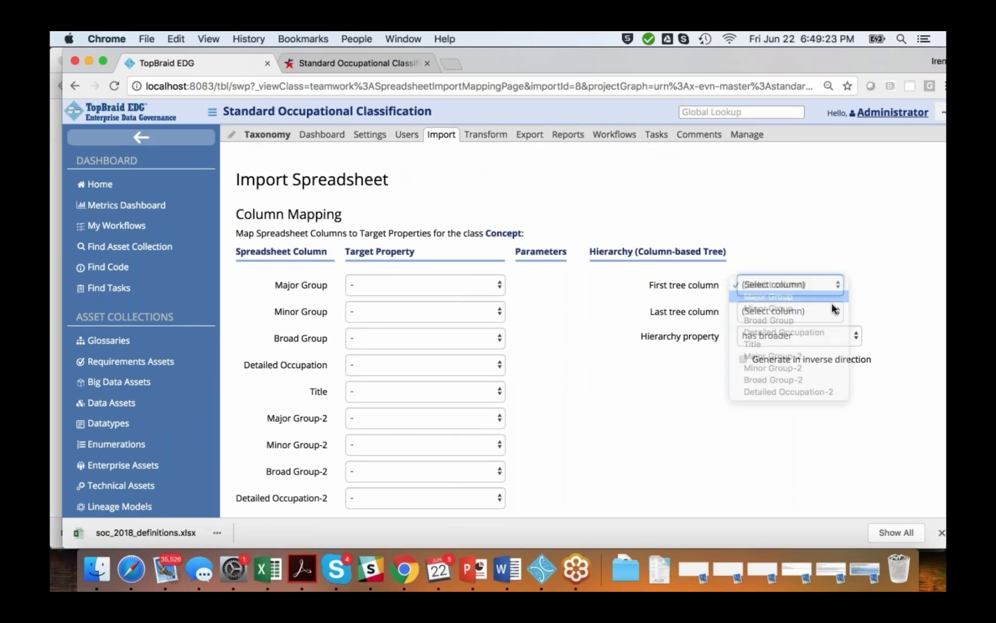
left_click(836, 316)
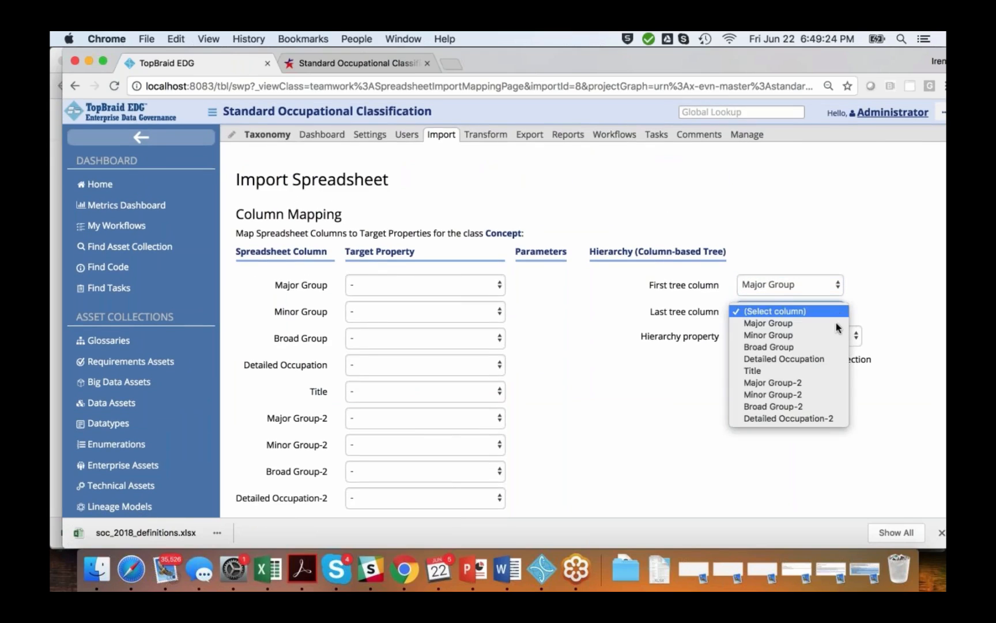
left_click(829, 358)
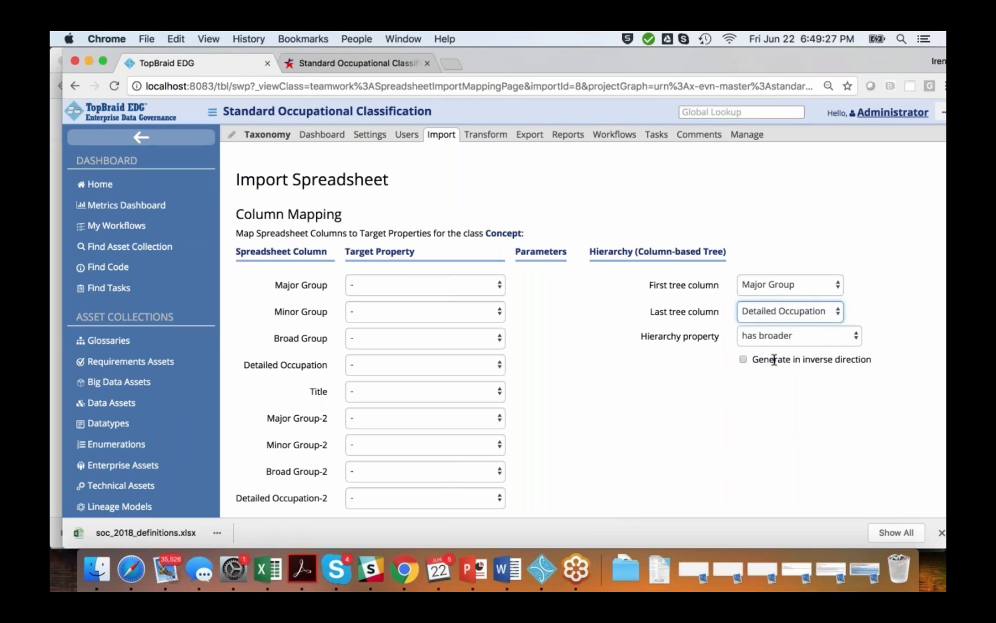
left_click(743, 360)
Step: Map the Title spreadsheet column to the alternative label property
scroll(668, 355, "down", 4)
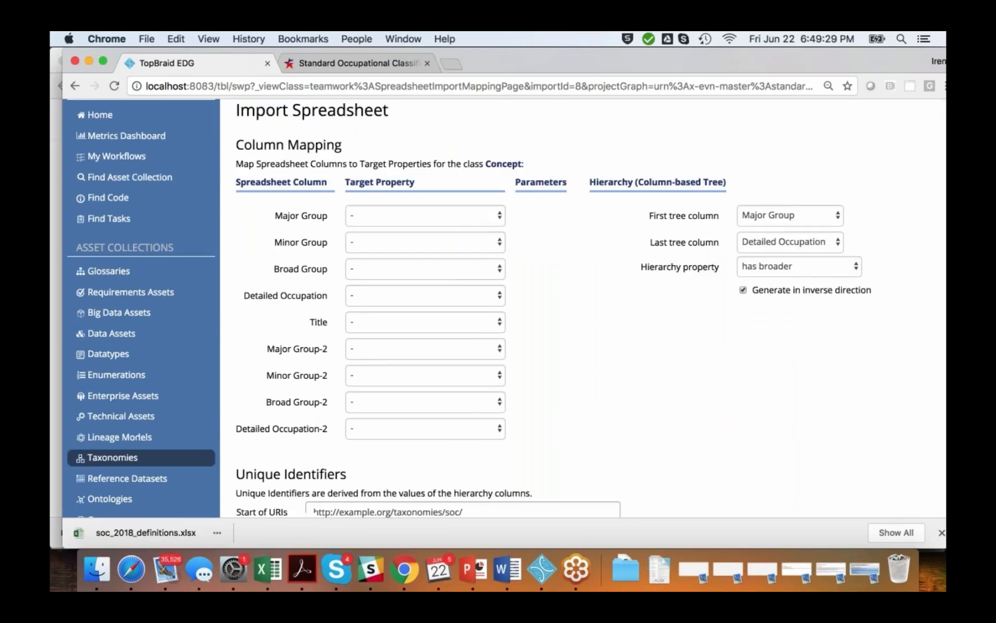
left_click(495, 288)
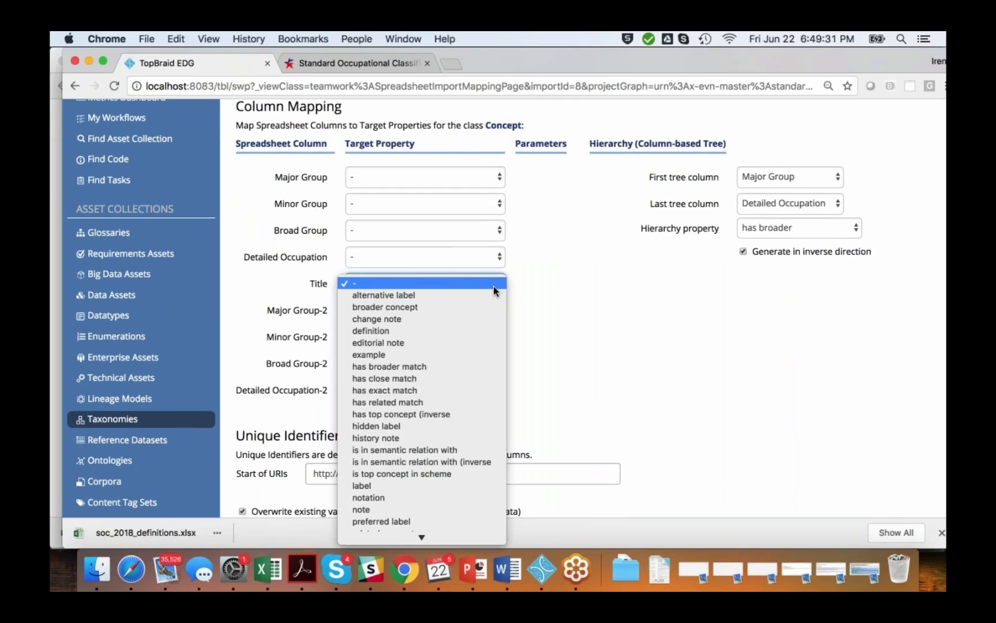
left_click(524, 300)
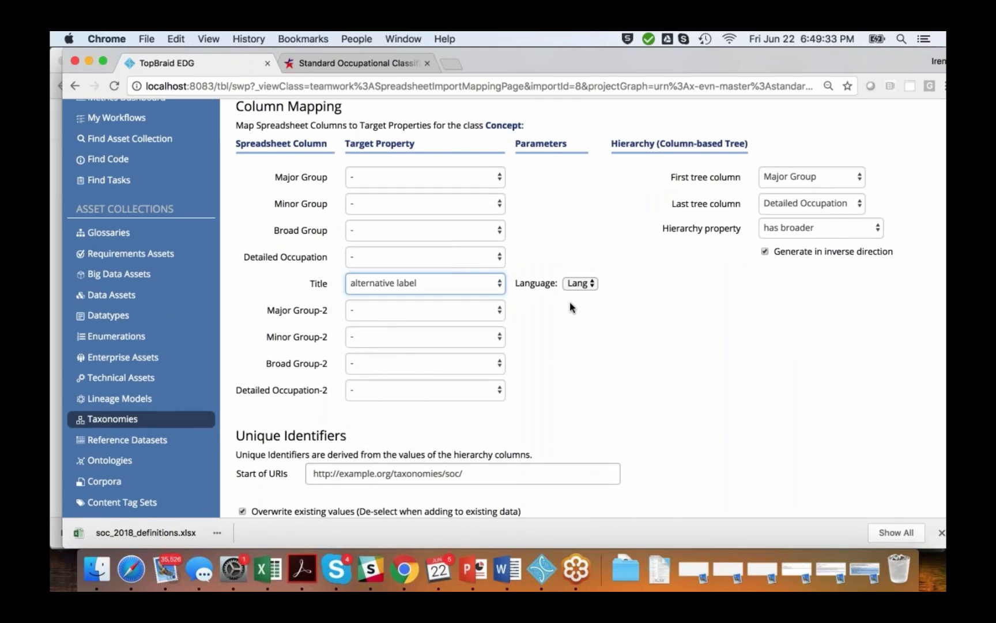
Step: Map the Major Group-2, Minor Group-2, Broad Group-2 and Detailed Occupation-2 columns to the notation property
scroll(570, 301, "down", 10)
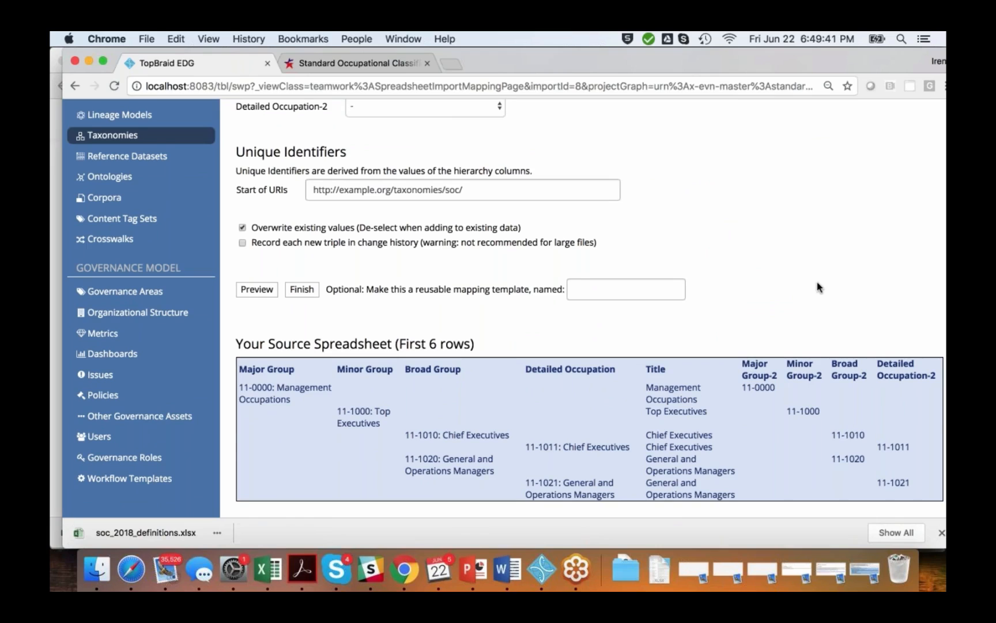
scroll(819, 286, "up", 5)
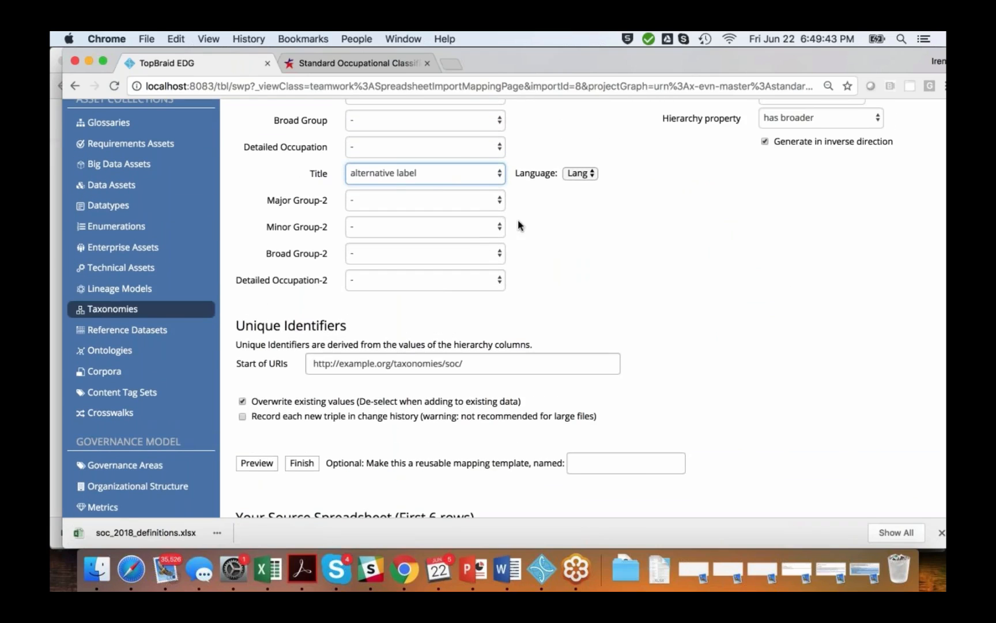
left_click(500, 200)
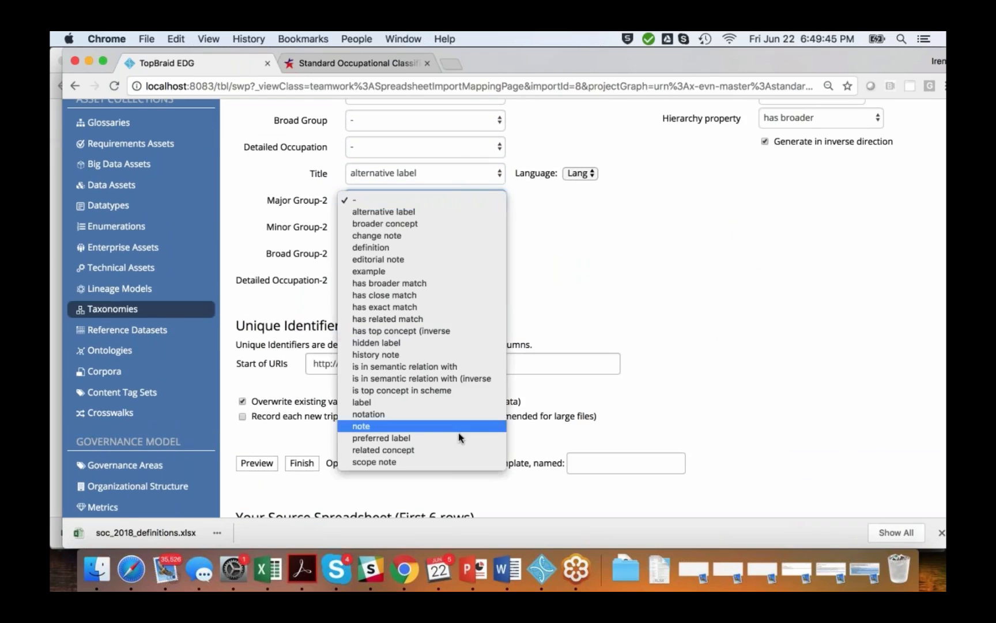
left_click(456, 413)
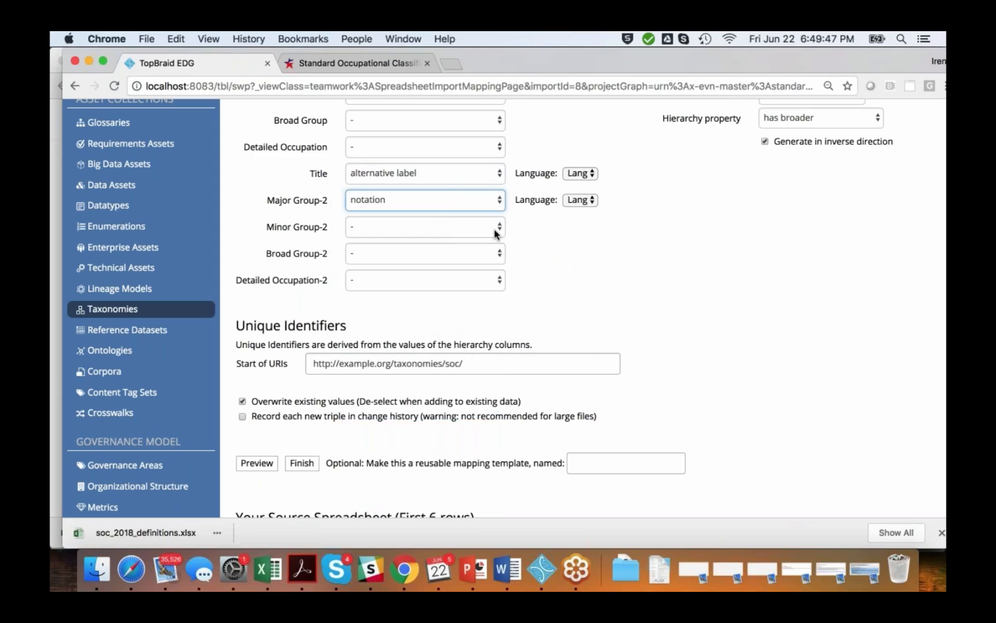
left_click(497, 230)
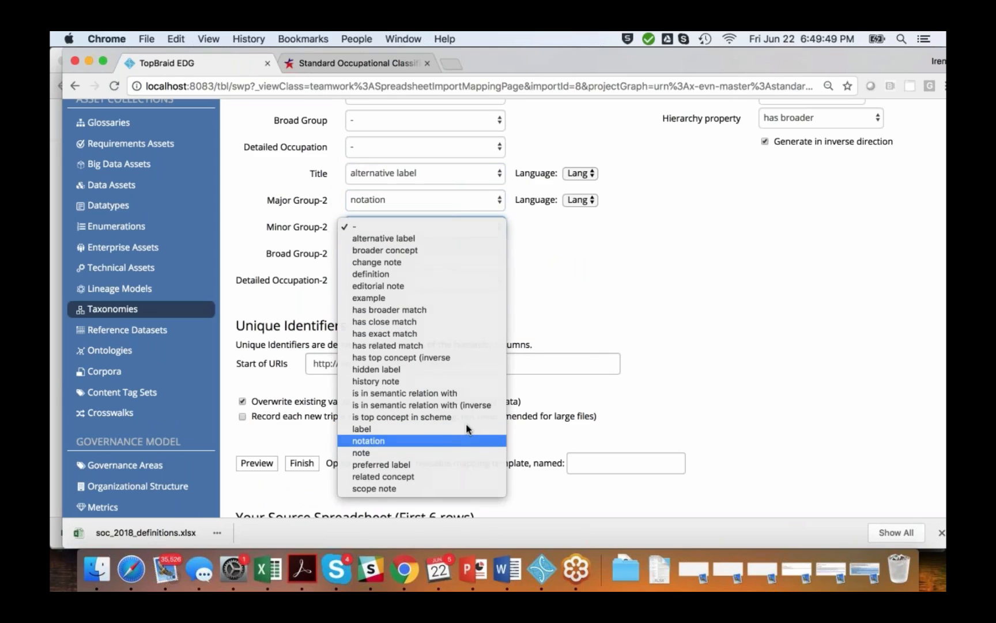
left_click(466, 441)
left_click(496, 258)
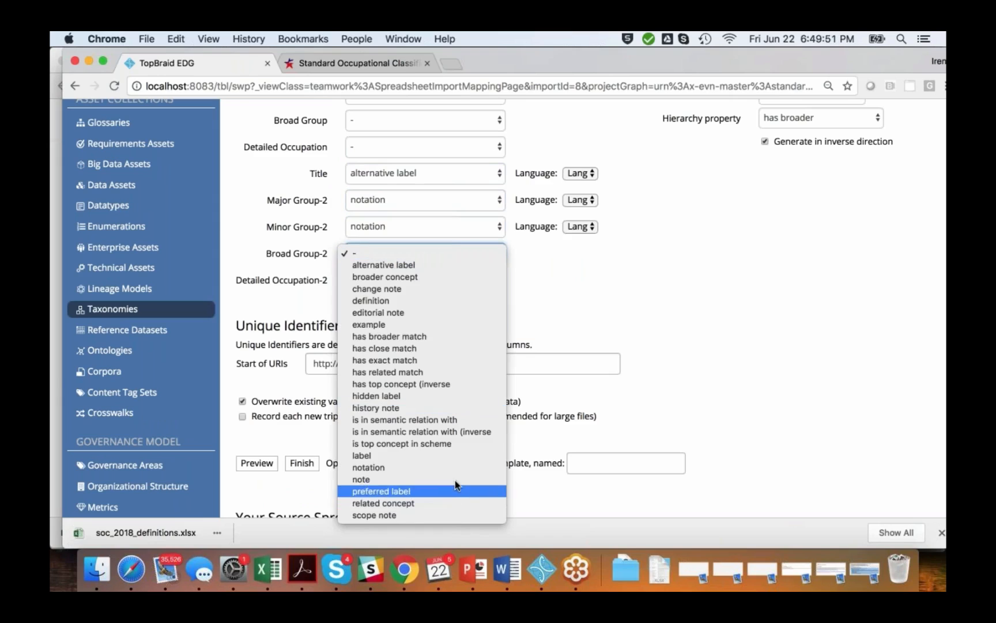
left_click(454, 468)
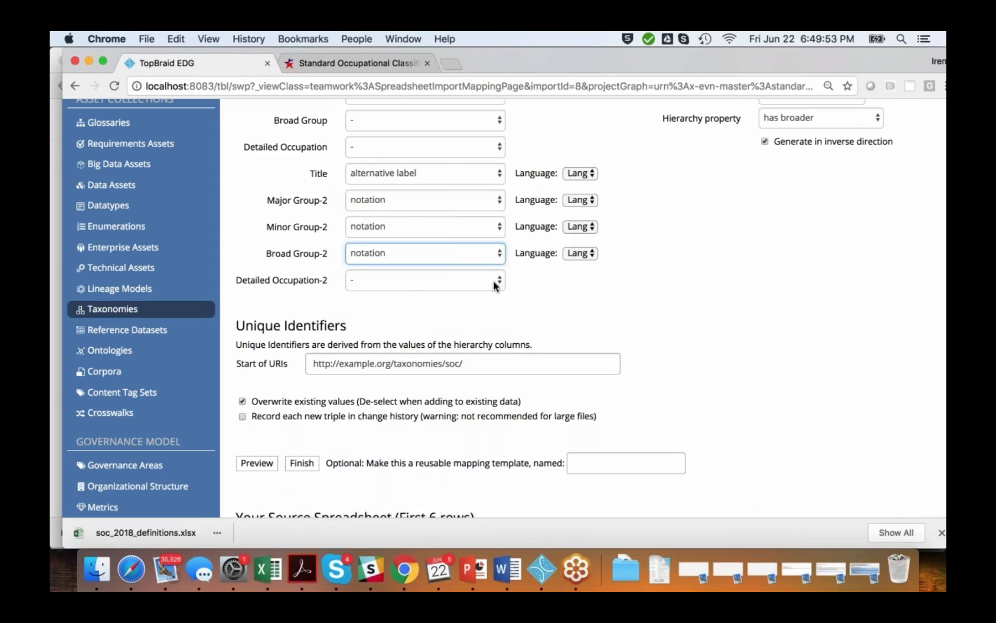
left_click(496, 280)
left_click(464, 494)
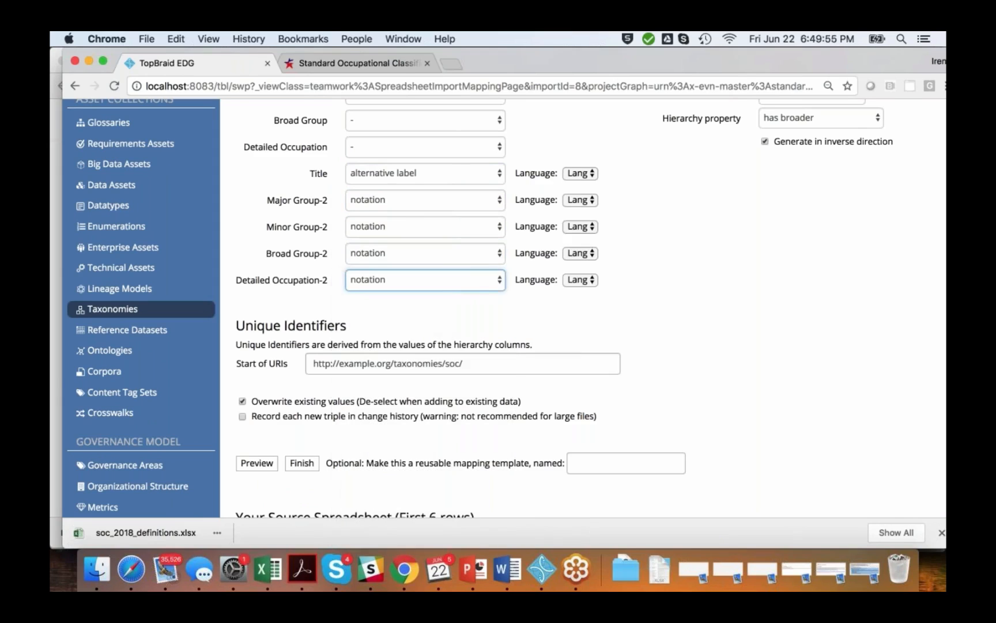
Step: Finish the mapping and run the spreadsheet import with existing values overwritten
scroll(697, 344, "down", 3)
scroll(696, 344, "down", 2)
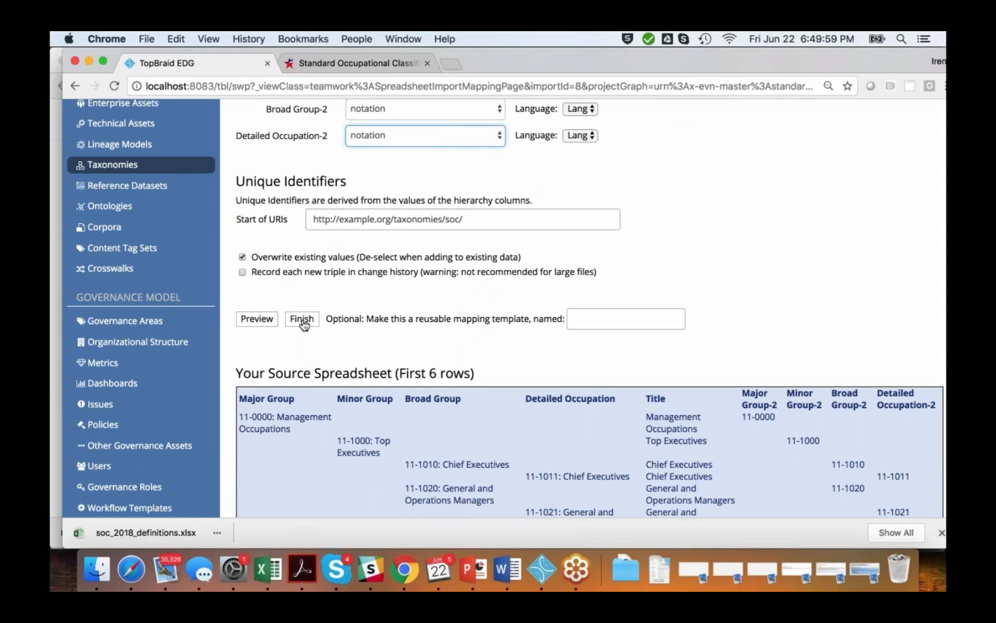
left_click(302, 322)
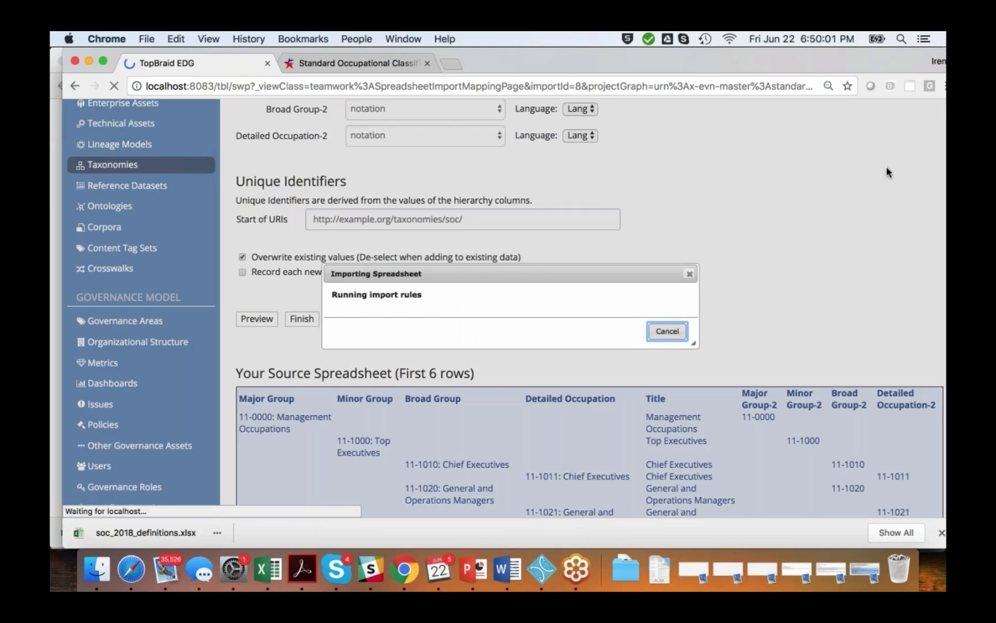
left_click(928, 80)
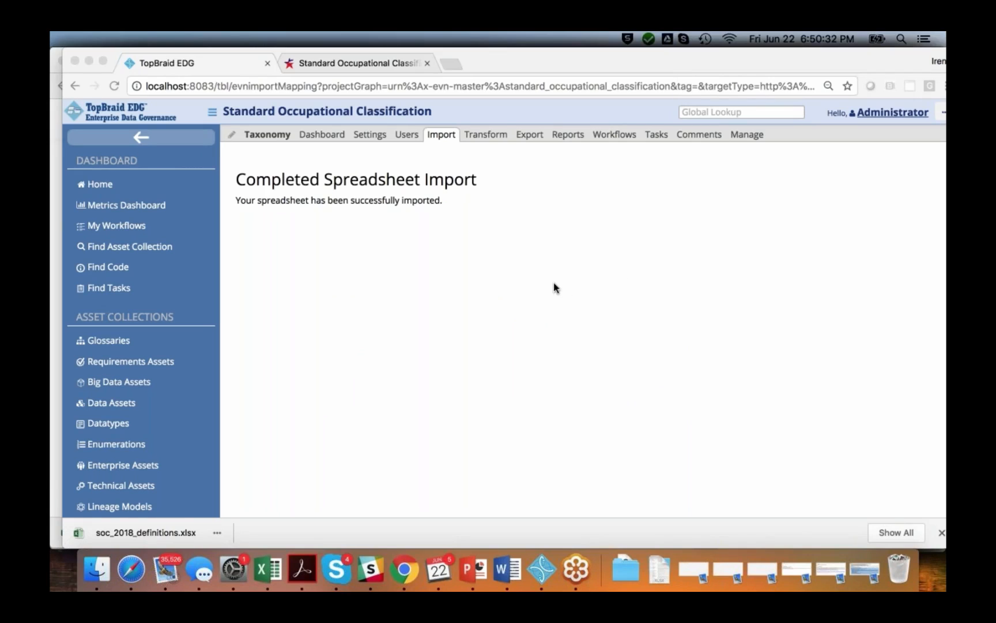
Step: Open the taxonomy, review the 11-0000: Management Occupations concept and expand its hierarchy through Top Executives and Chief Executives
left_click(267, 137)
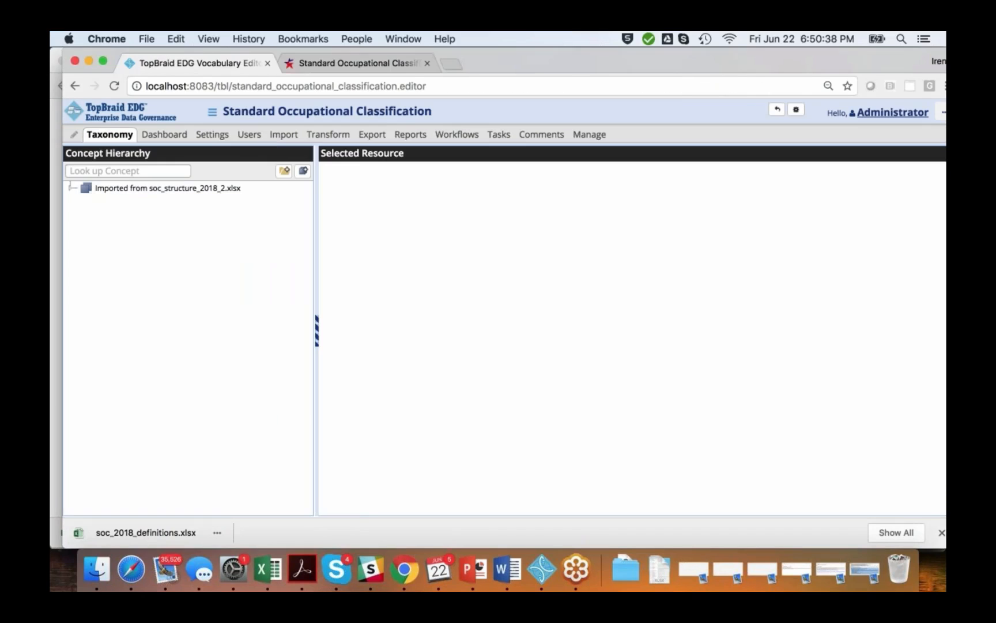
left_click(71, 189)
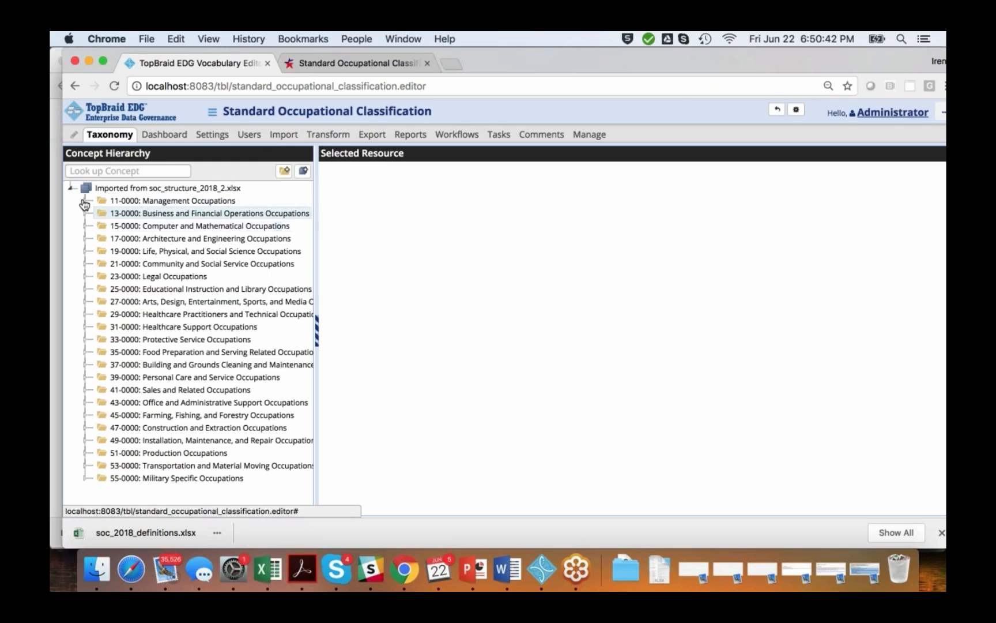
left_click(85, 201)
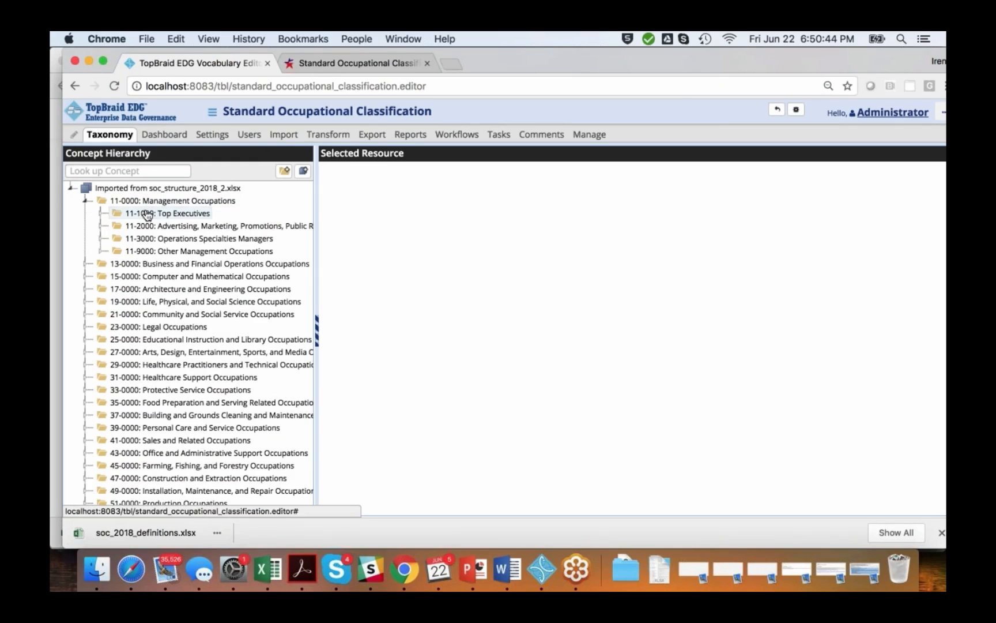
left_click(147, 206)
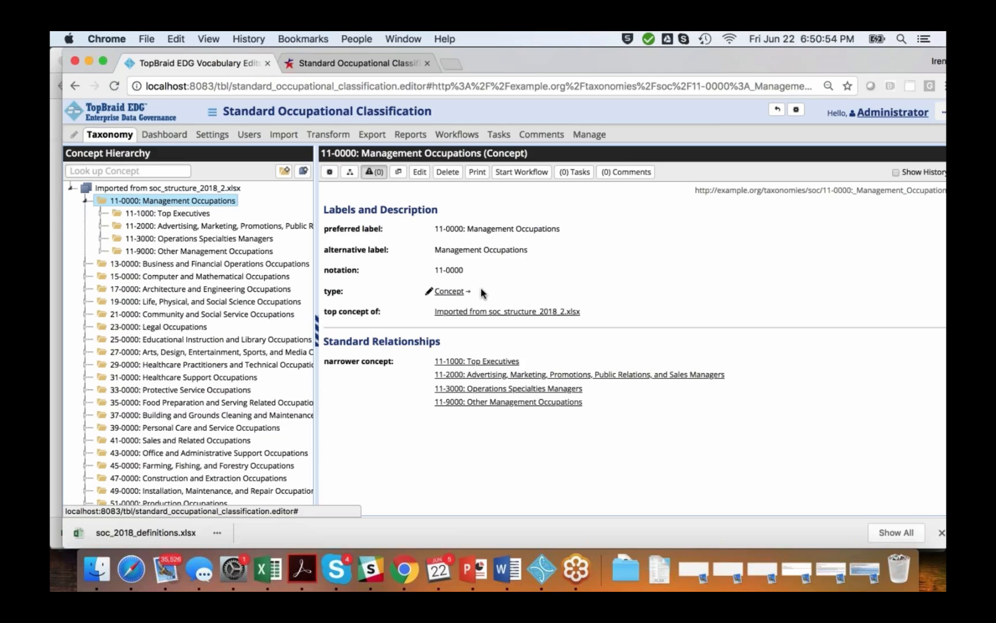
left_click(102, 213)
left_click(117, 226)
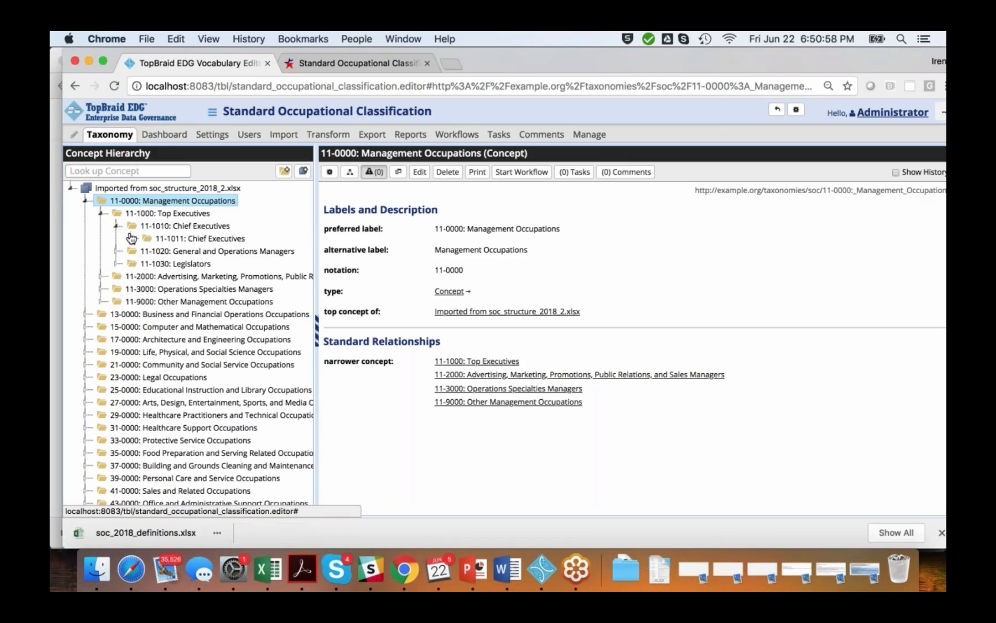